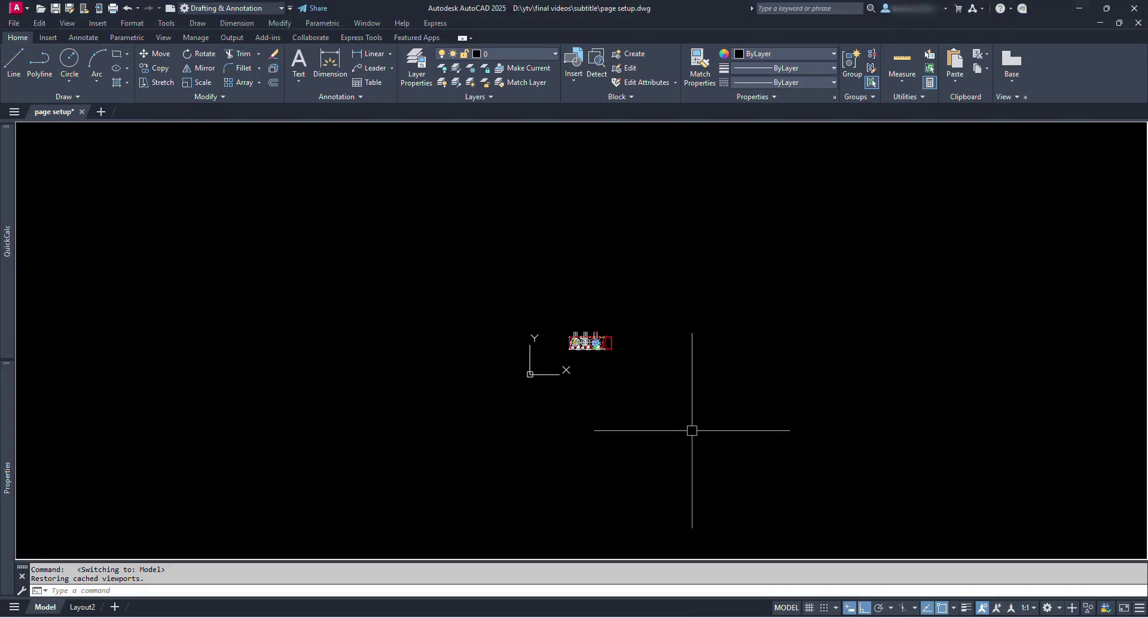
Step: Examine the floor plan drawing in model space
scroll(669, 404, "up", 2)
middle_click_drag(566, 410, 559, 423)
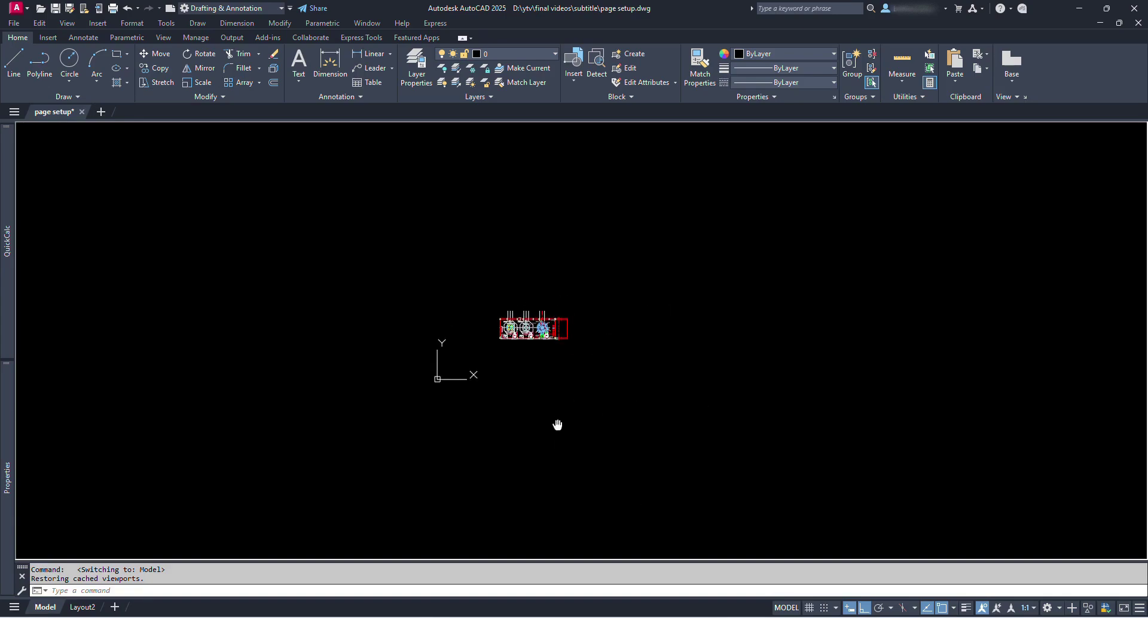
scroll(522, 390, "up", 2)
scroll(537, 355, "up", 2)
mouse_move(580, 341)
middle_mouse_down()
mouse_move(594, 372)
mouse_move(623, 357)
middle_mouse_up()
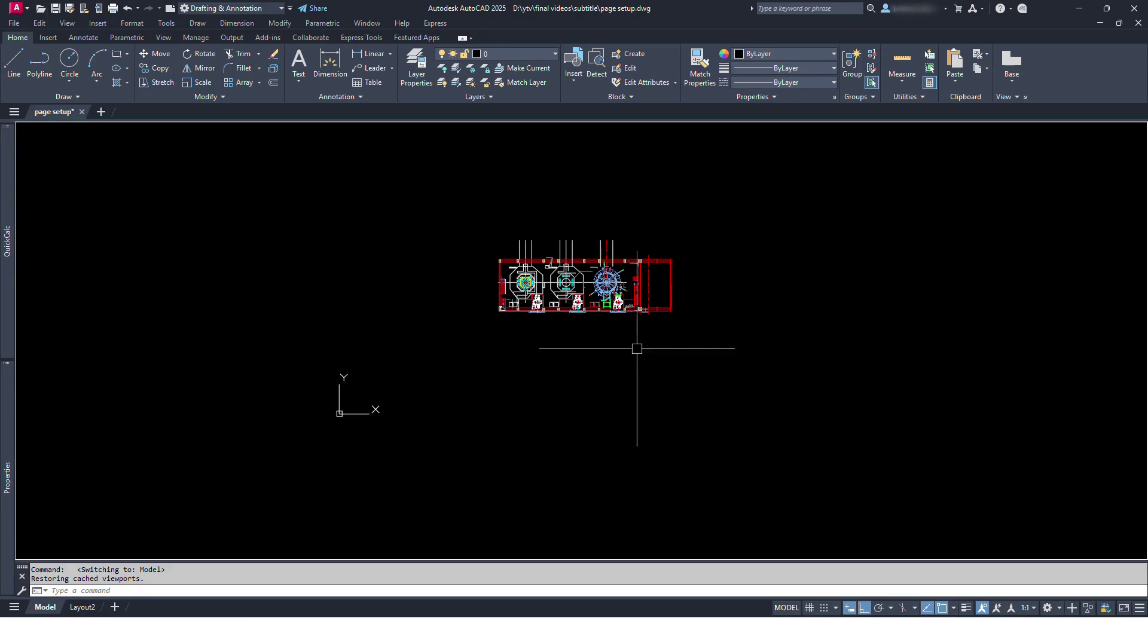
middle_click_drag(639, 342, 620, 379)
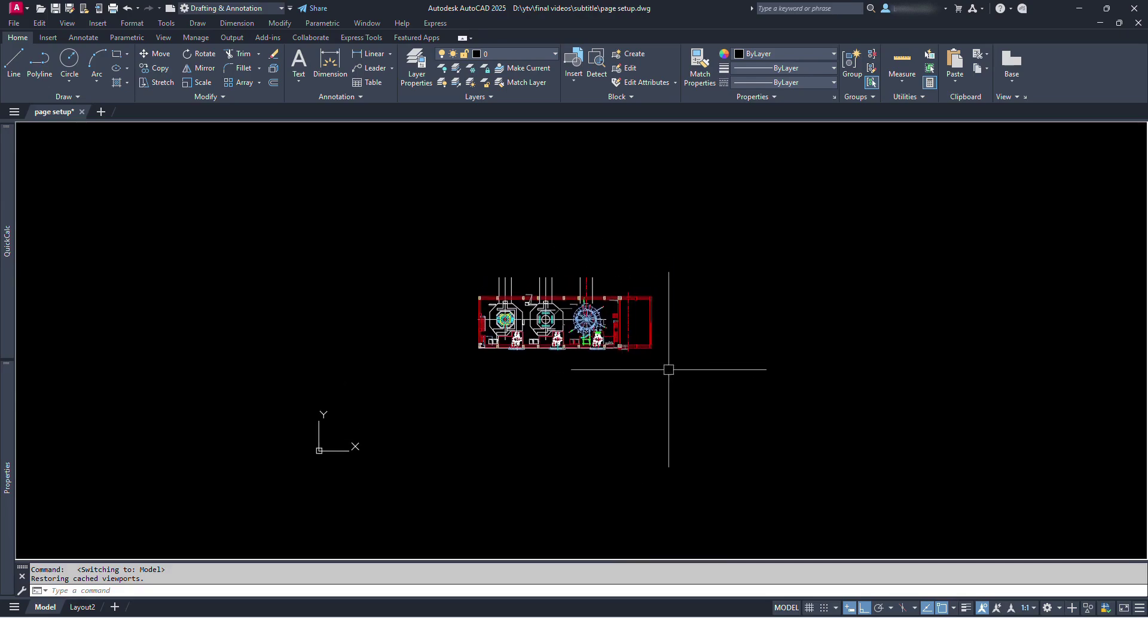
scroll(565, 305, "up", 2)
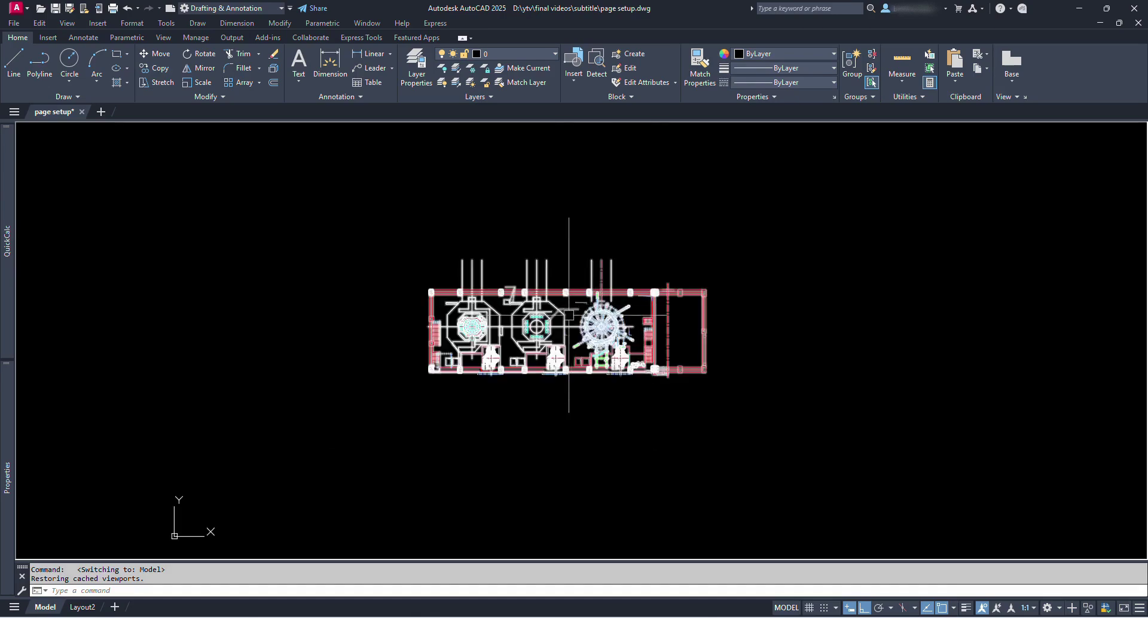
scroll(557, 317, "down", 2)
scroll(542, 314, "up", 2)
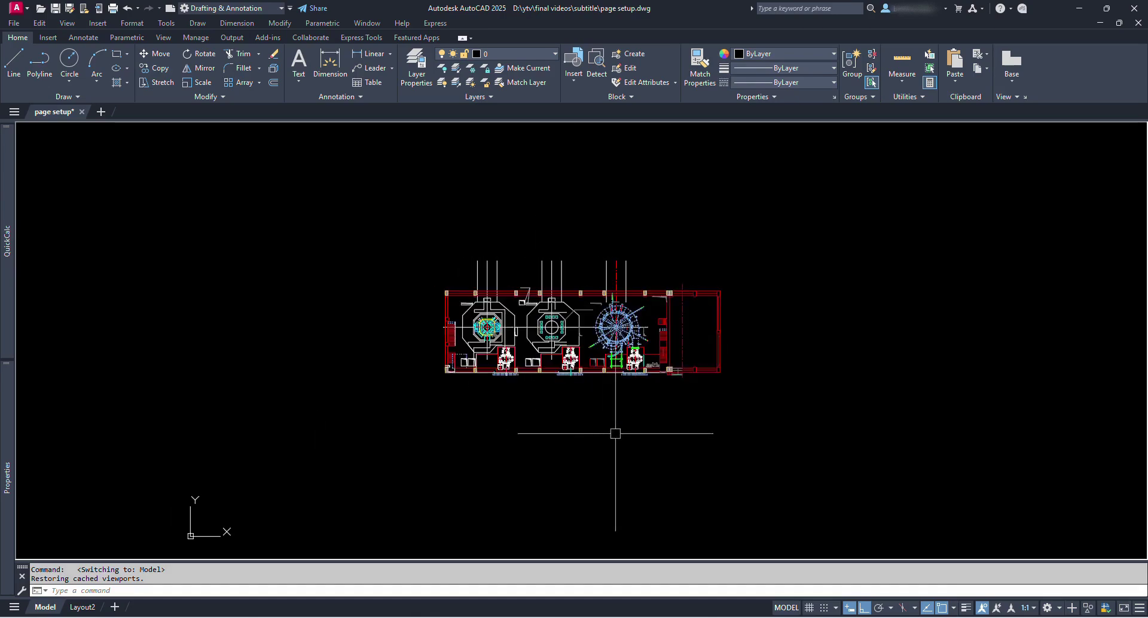
mouse_move(615, 431)
middle_mouse_down()
mouse_move(620, 392)
mouse_move(621, 447)
mouse_move(621, 423)
middle_mouse_up()
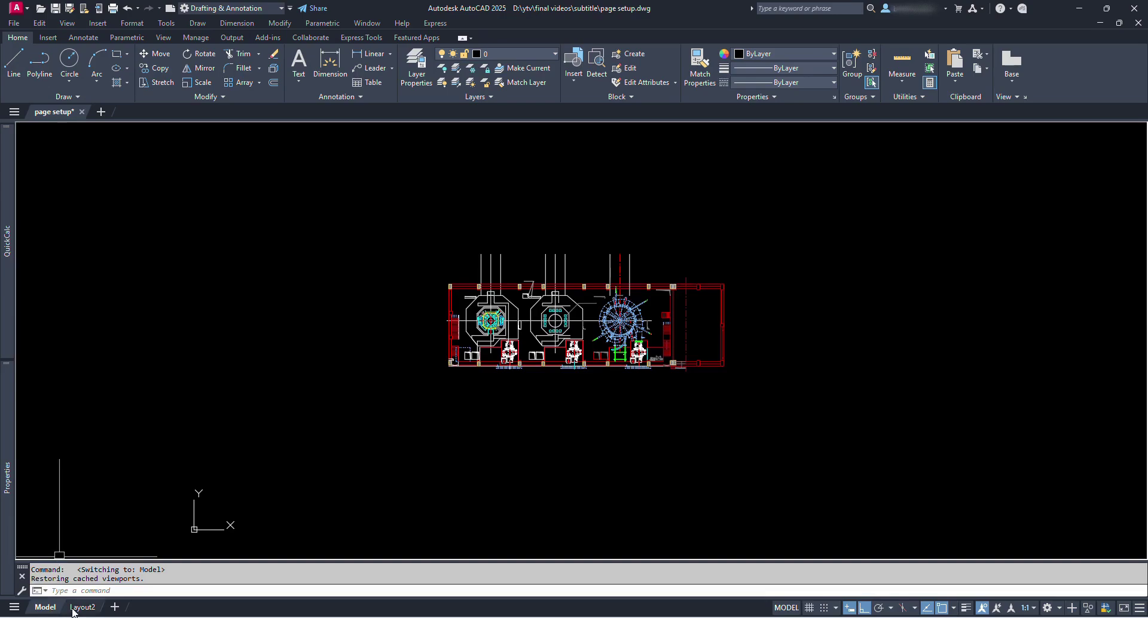
mouse_move(83, 613)
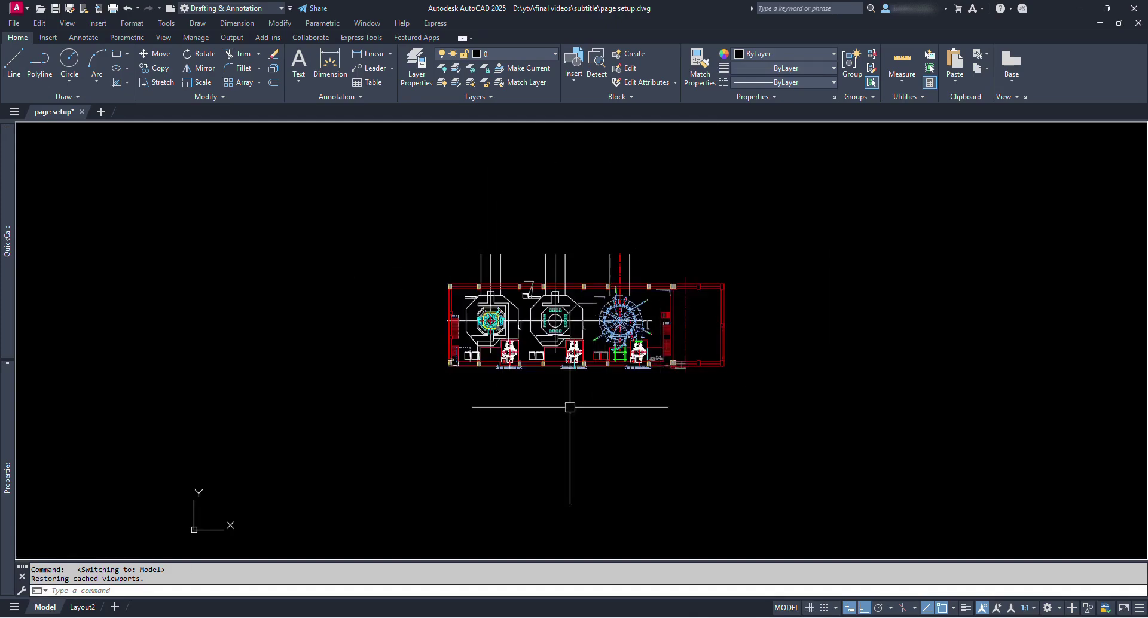
Step: Check the drawing's length type, precision and insertion units in the UNITS settings and close them
left_click(559, 344)
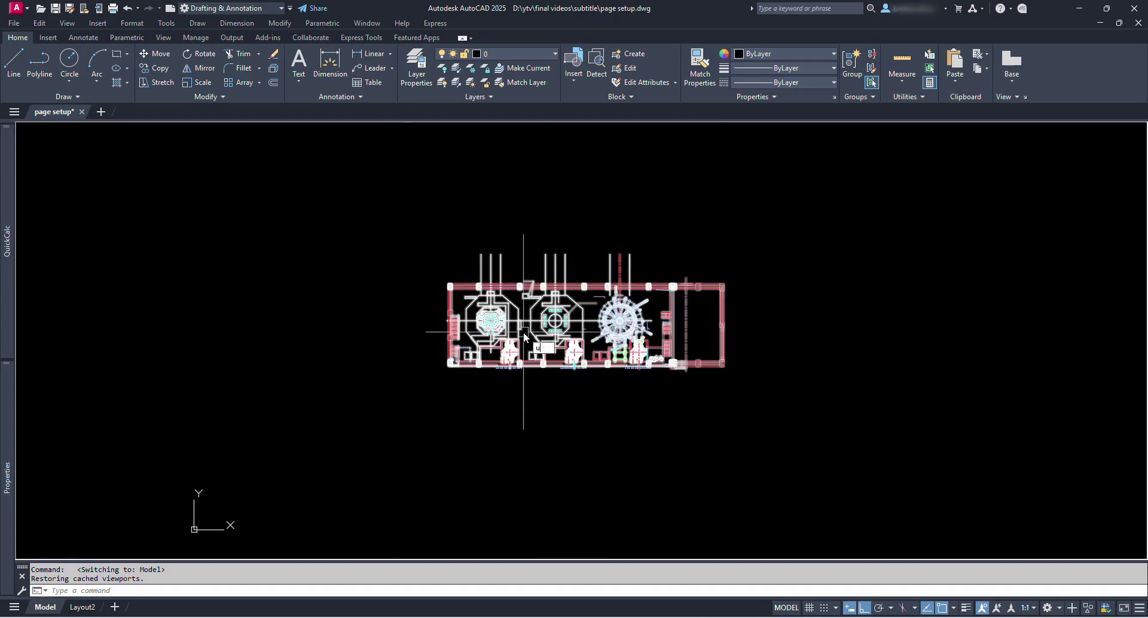
type("un")
key("Return")
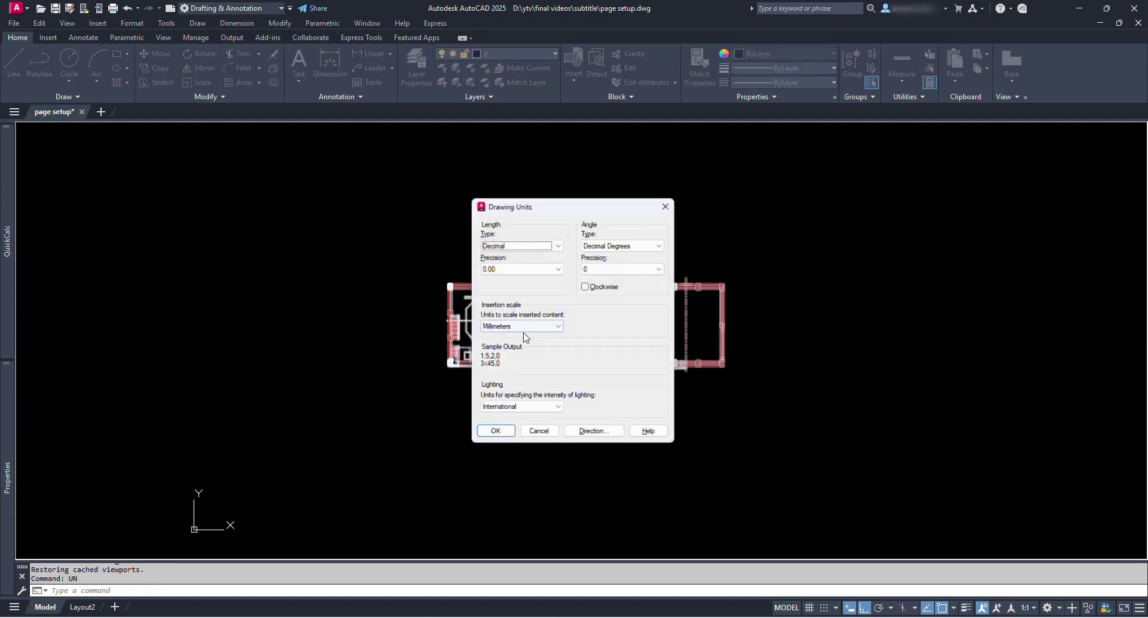
left_click(669, 205)
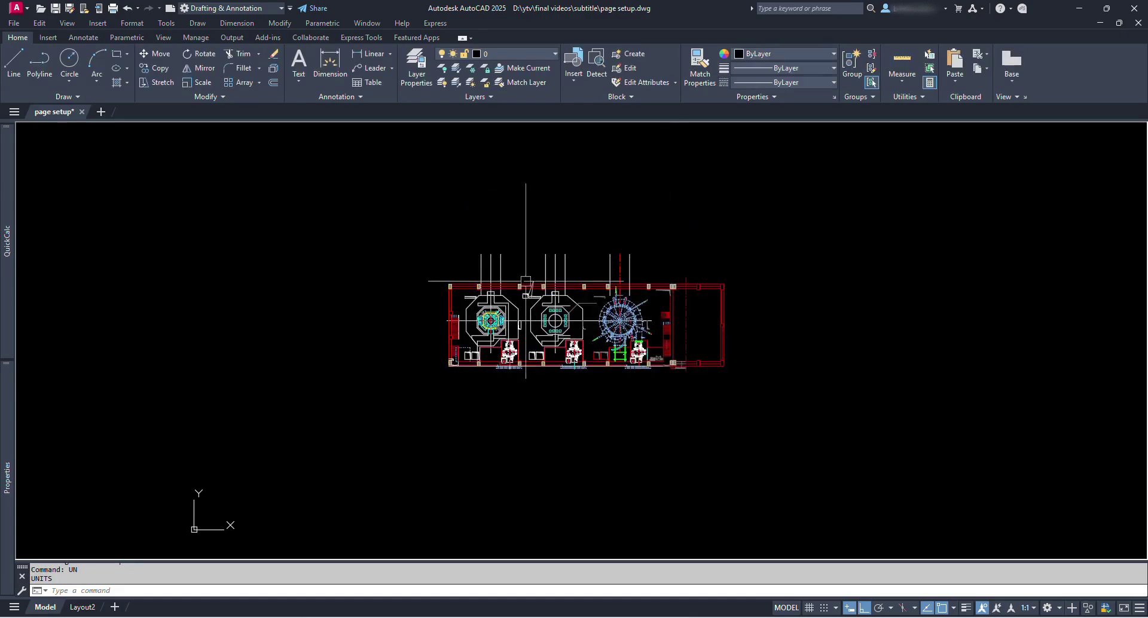
Step: Switch to Layout2 and identify its viewport frame by selecting and deselecting it
left_click(84, 608)
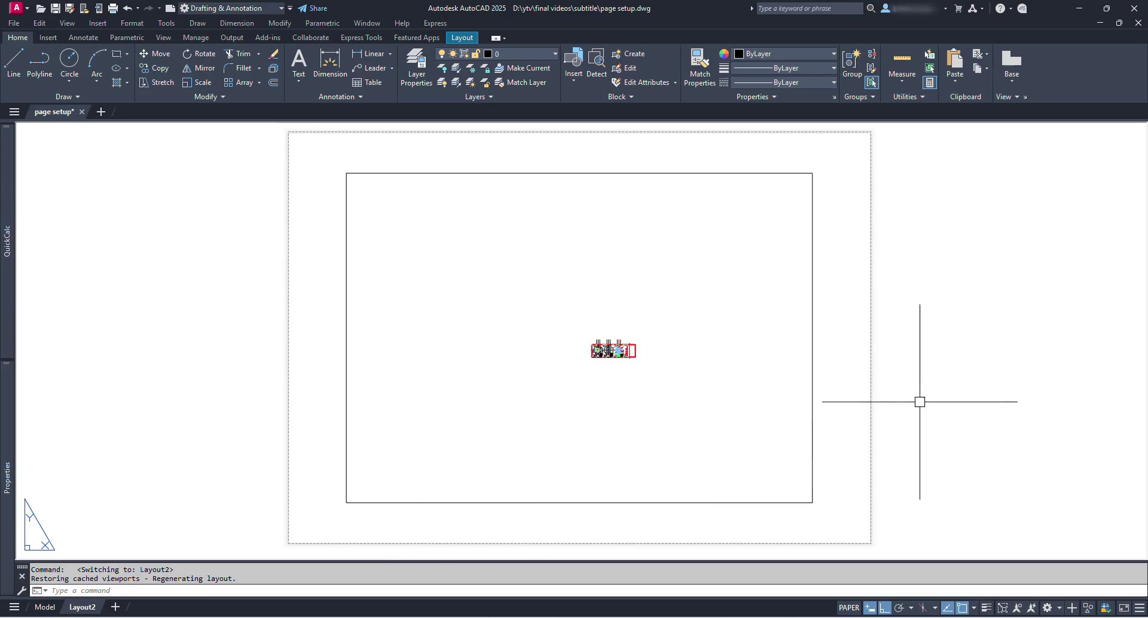
middle_click_drag(920, 402, 927, 404)
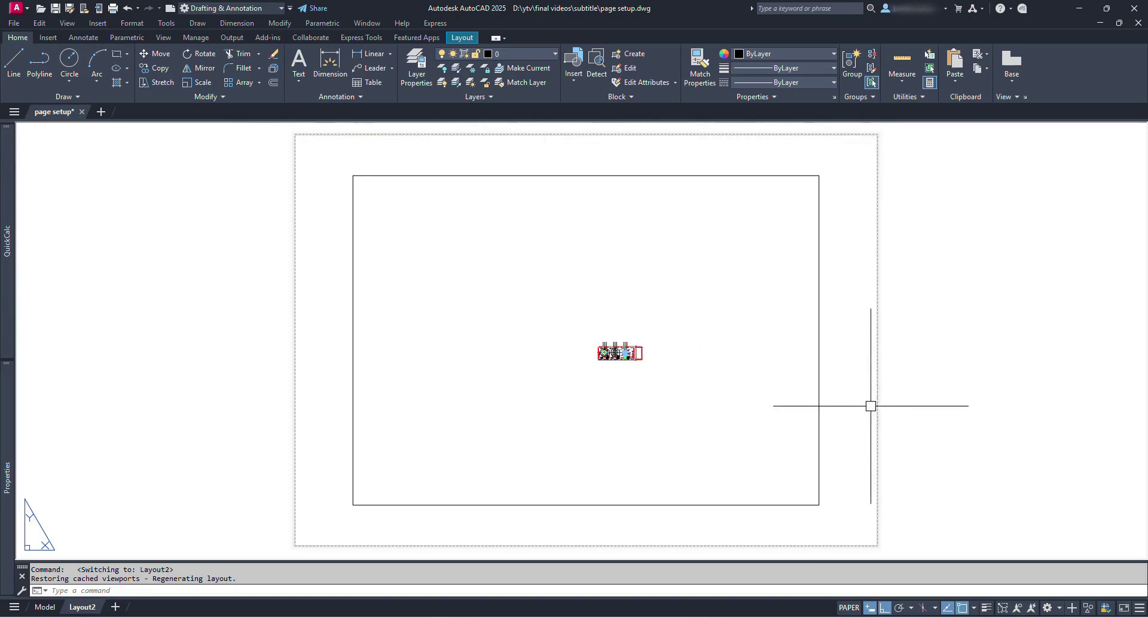
left_click(790, 175)
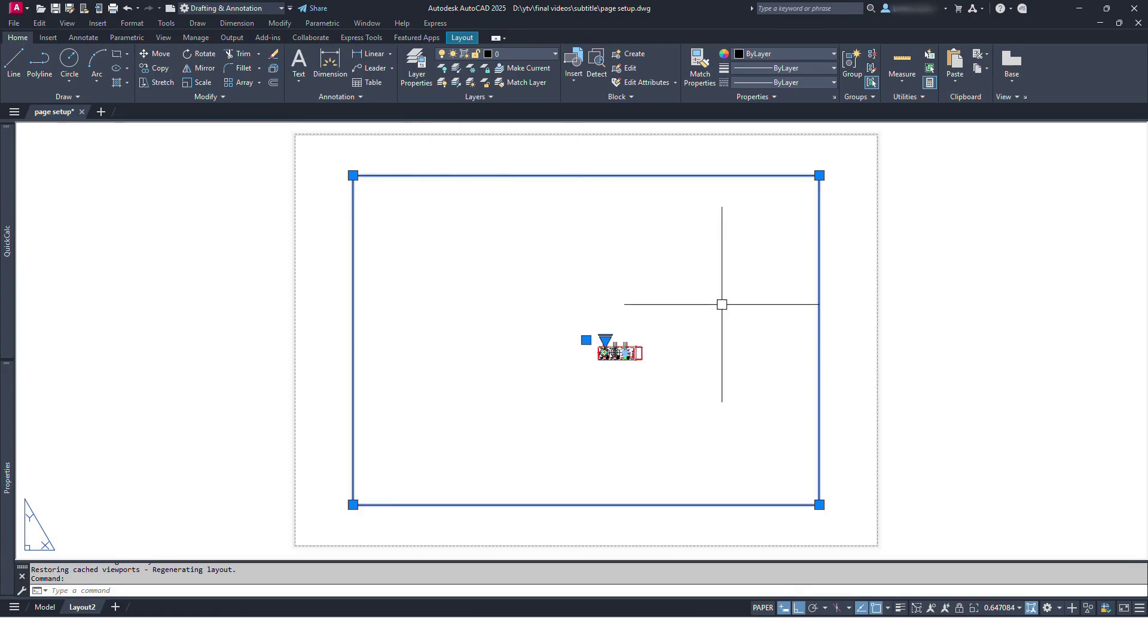
key("Escape")
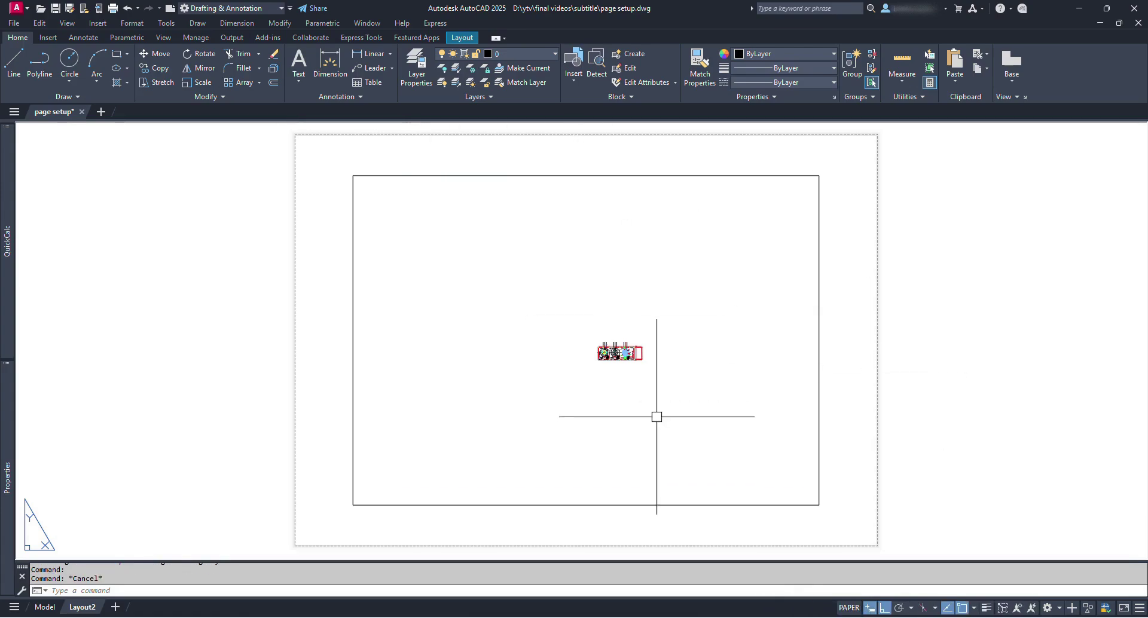
Step: Enlarge the Layout2 viewport by stretching its corners outward on the right, upper and left sides, keeping it within the sheet
left_click(824, 216)
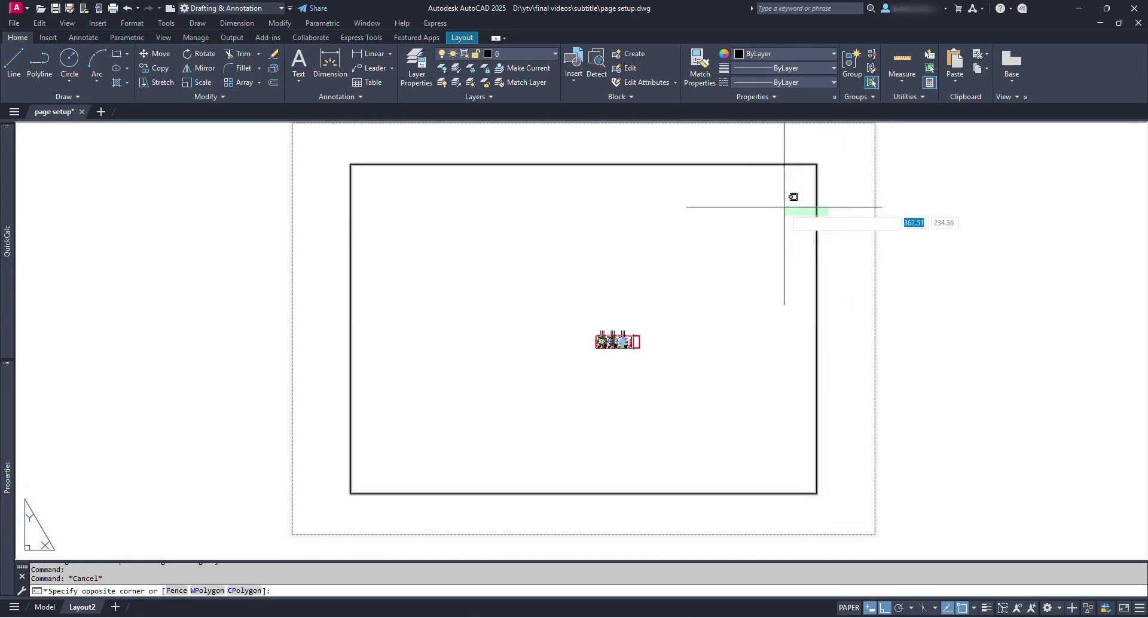
left_click(792, 196)
scroll(796, 210, "down", 2)
scroll(817, 214, "up", 2)
left_click(802, 184)
left_click(831, 186)
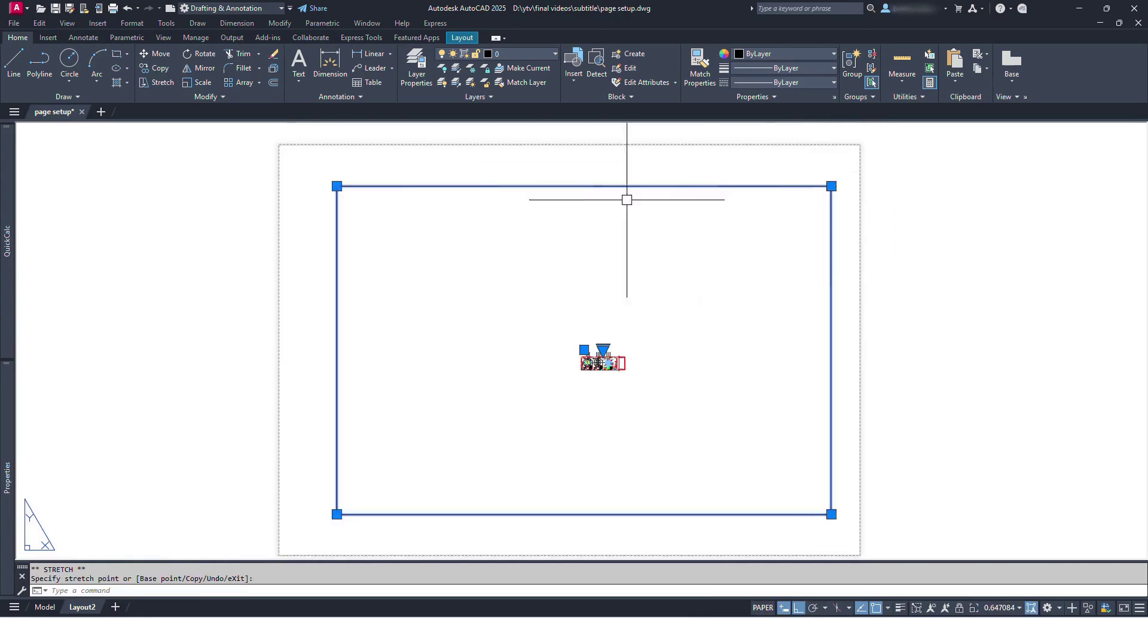
left_click(336, 171)
left_click(336, 514)
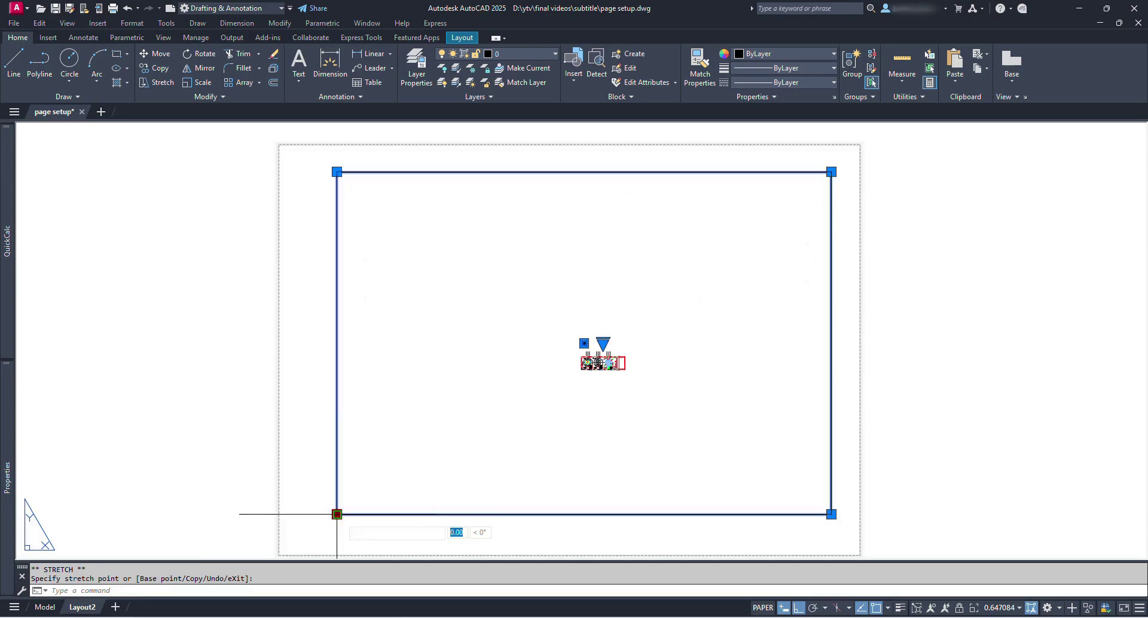
left_click(314, 514)
Step: Activate the viewport and enlarge the floor plan inside it to a viewport scale of about 4.18
double_click(536, 453)
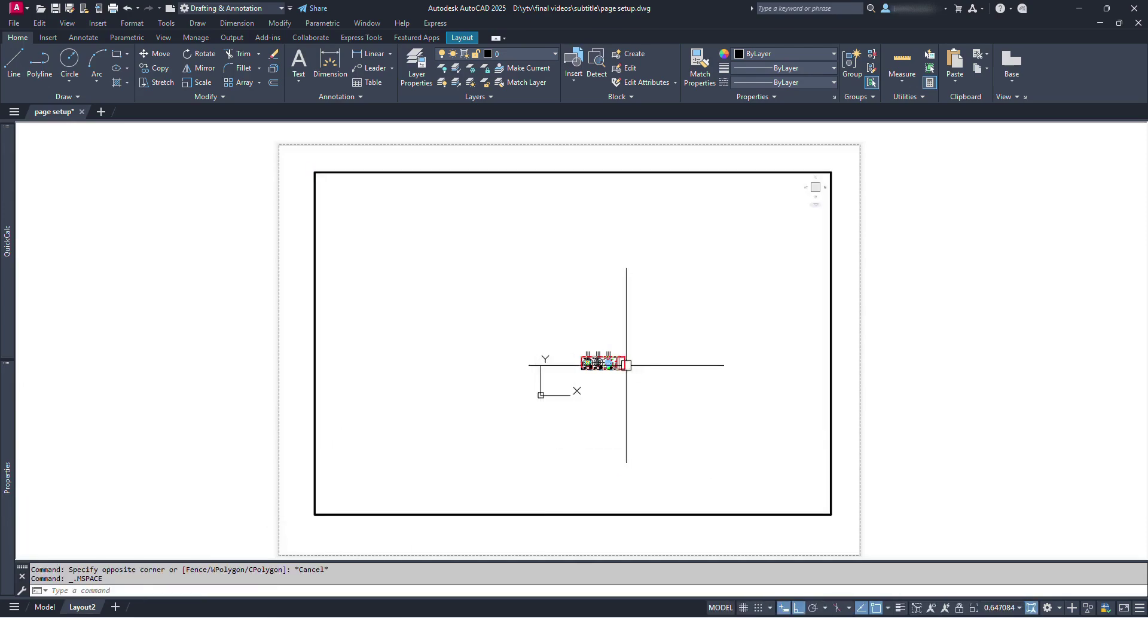
scroll(625, 362, "up", 4)
scroll(625, 362, "up", 3)
scroll(631, 385, "down", 4)
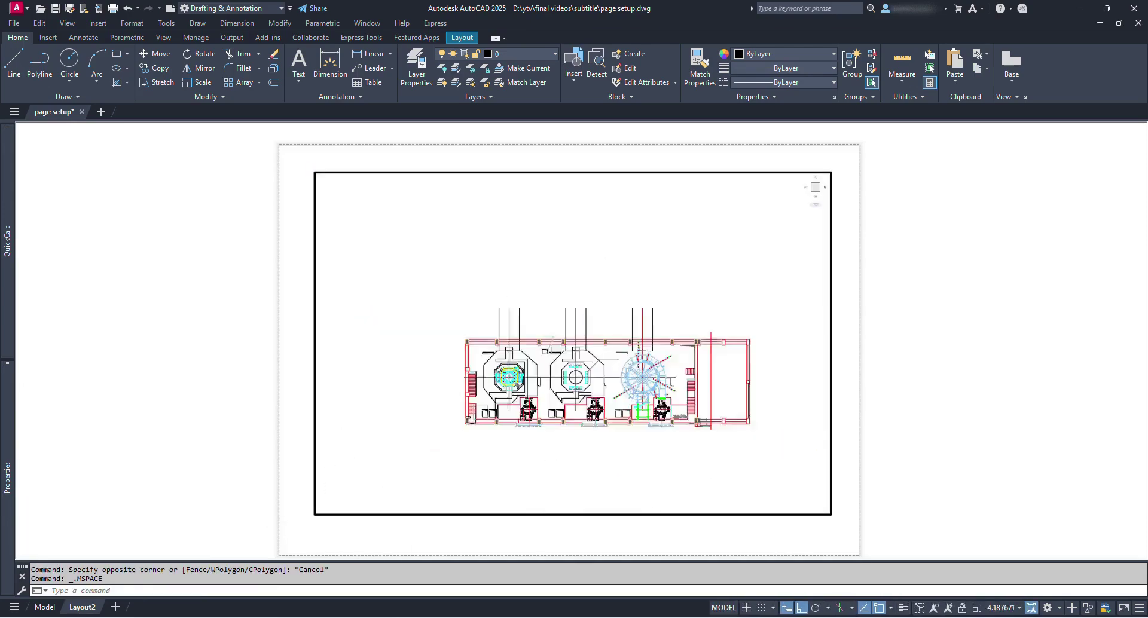
scroll(632, 385, "up", 2)
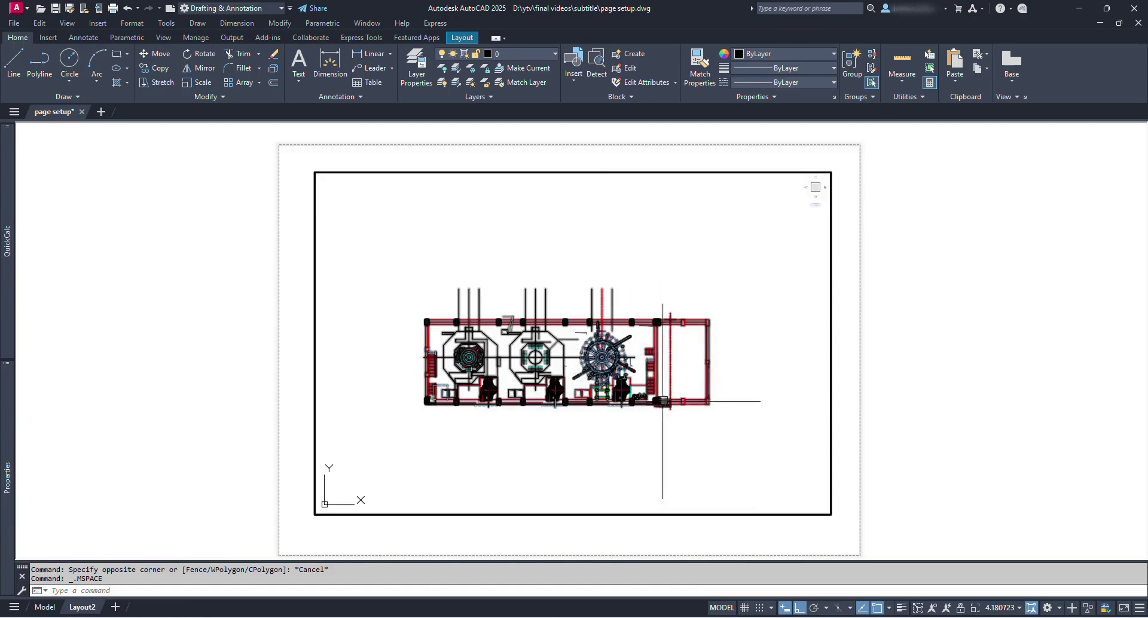
Step: Draw a horizontal test line below the floor plan inside the active viewport and erase it
type("l")
key("Return")
left_click(637, 439)
left_click(594, 470)
key("Escape")
type("e")
key("Return")
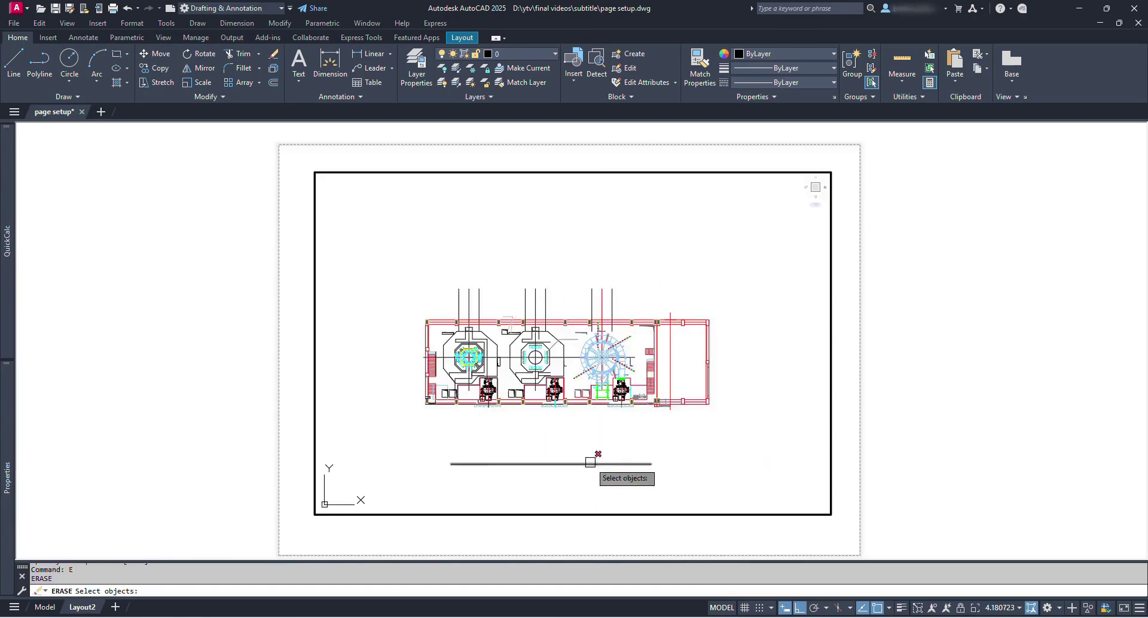
left_click(594, 463)
key("Return")
Step: Deactivate the viewport and return to paper space
double_click(220, 333)
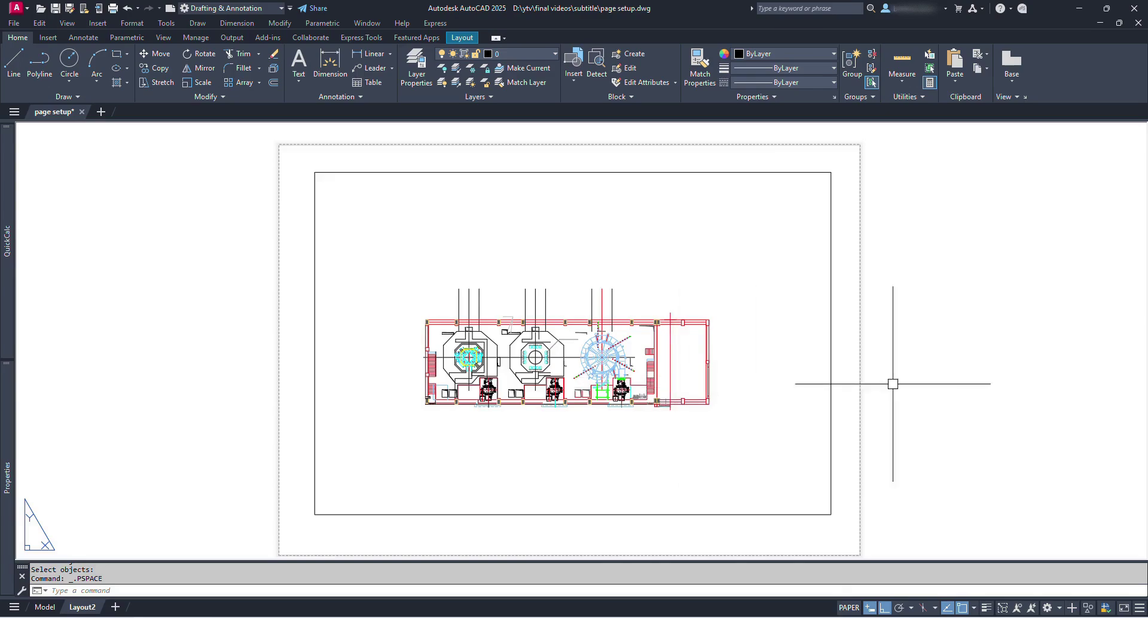
middle_click_drag(759, 338, 710, 333)
middle_click_drag(943, 351, 885, 359)
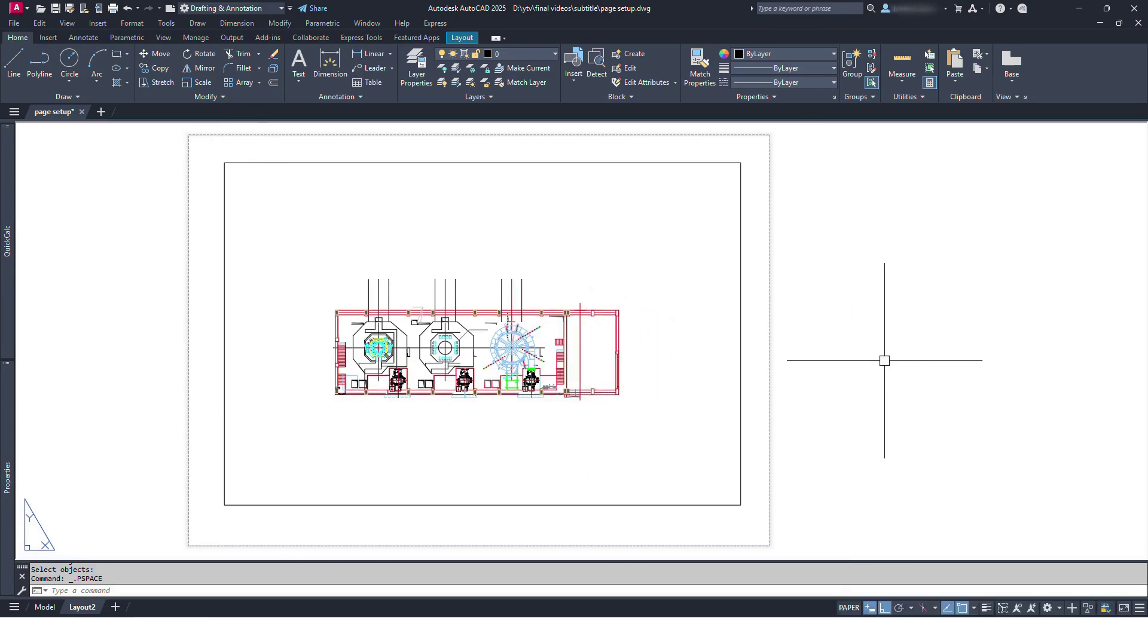
Step: Draw two crossing test lines in paper space beside the sheet and erase them
type("l")
key("Return")
left_click(836, 382)
key("Escape")
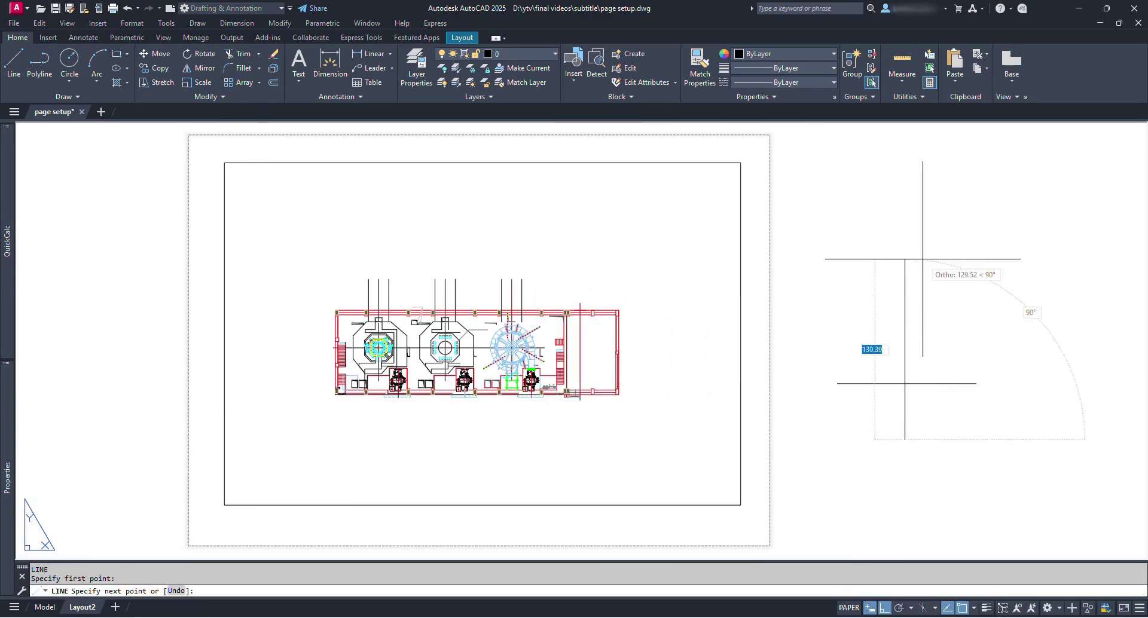
left_click_drag(927, 423, 869, 326)
type("e")
key("Return")
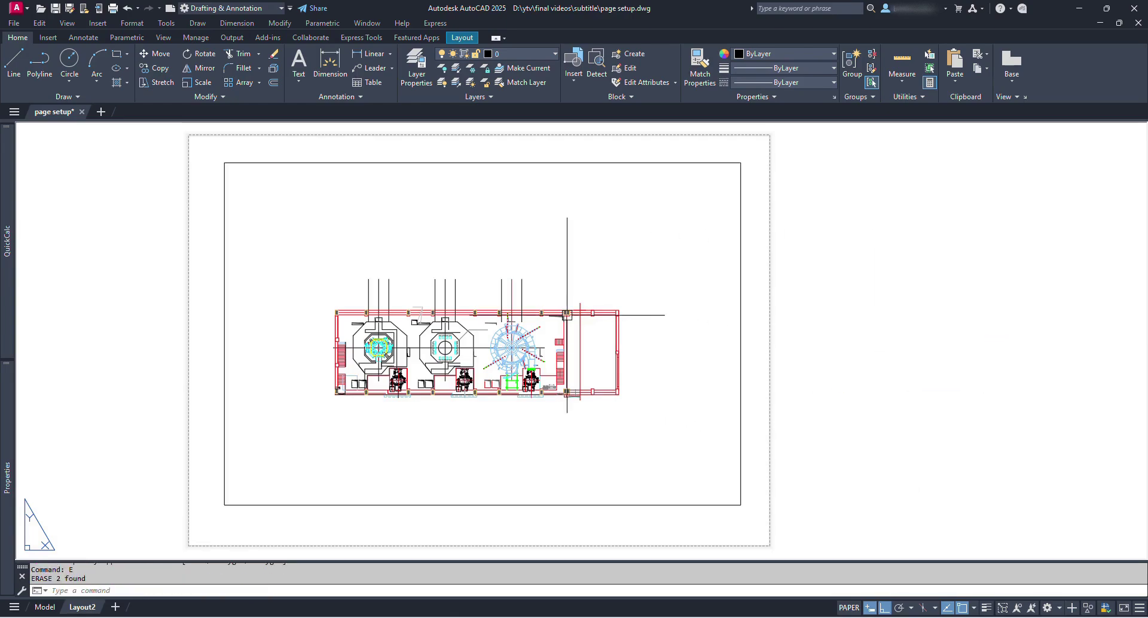
Step: Open Layout2's page setup for modification and choose DWG To PDF.pc3 as the plotter
middle_click_drag(405, 303, 462, 303)
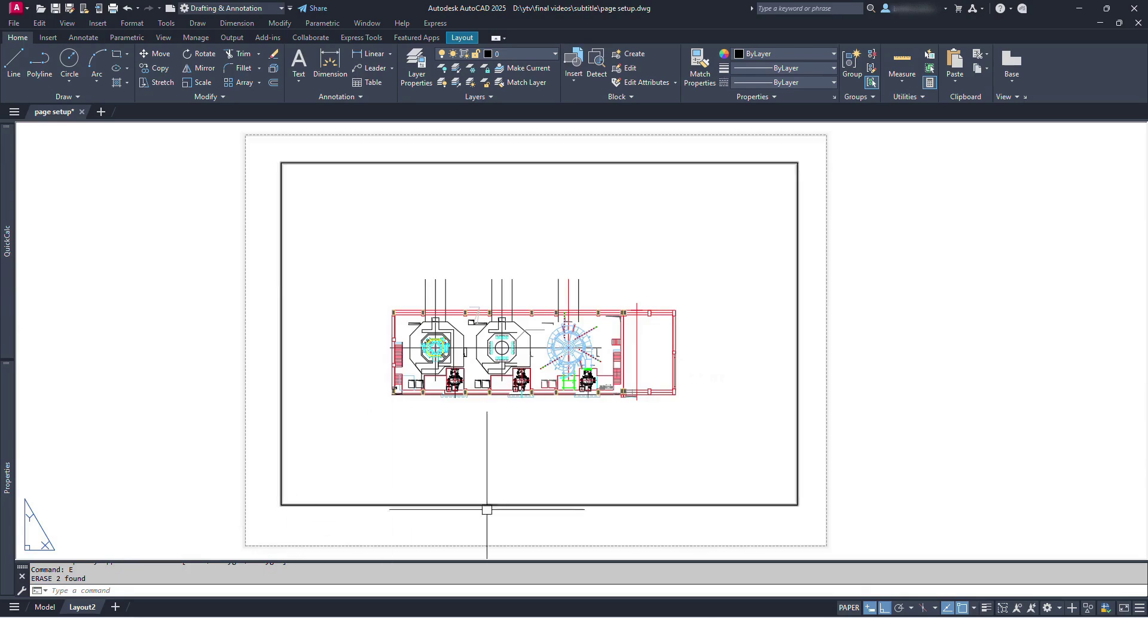
middle_click_drag(505, 508, 482, 504)
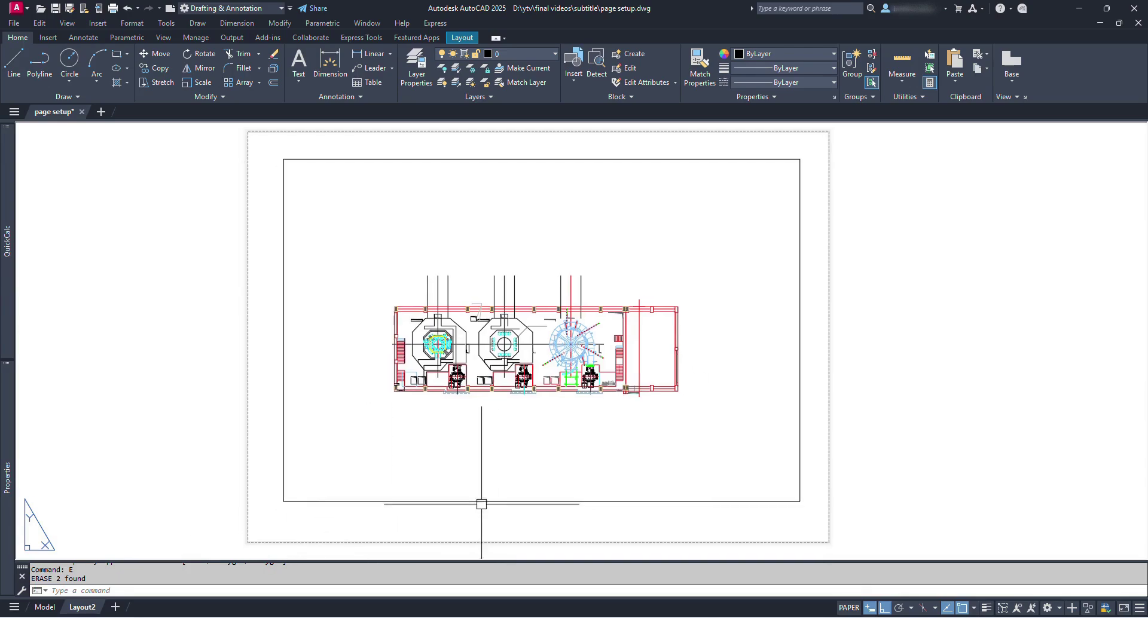
right_click(82, 609)
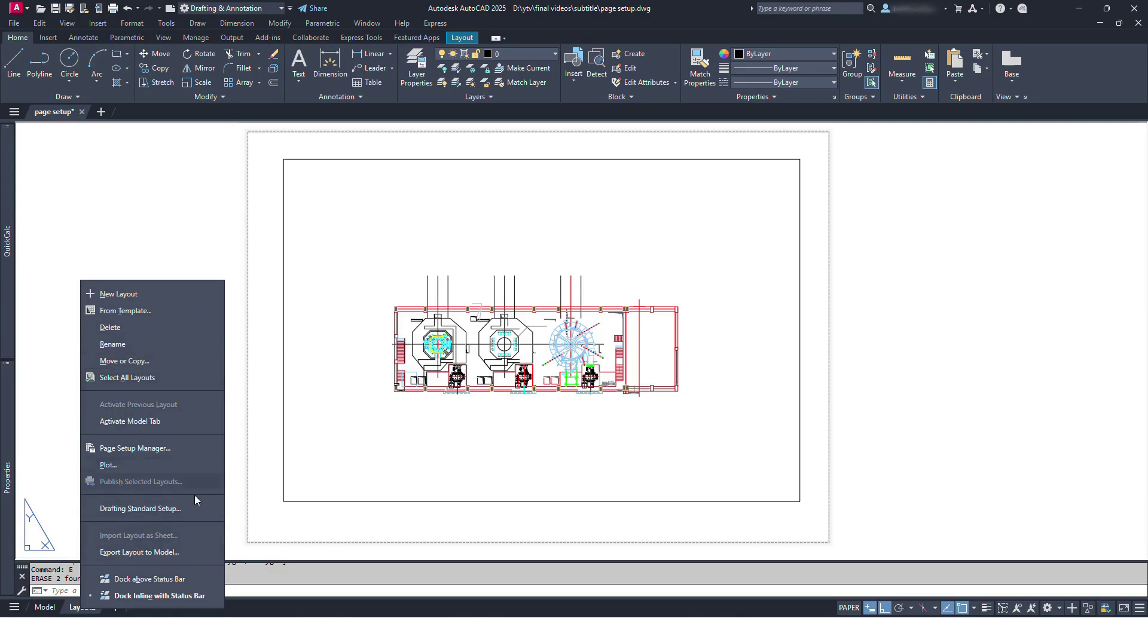
left_click(176, 448)
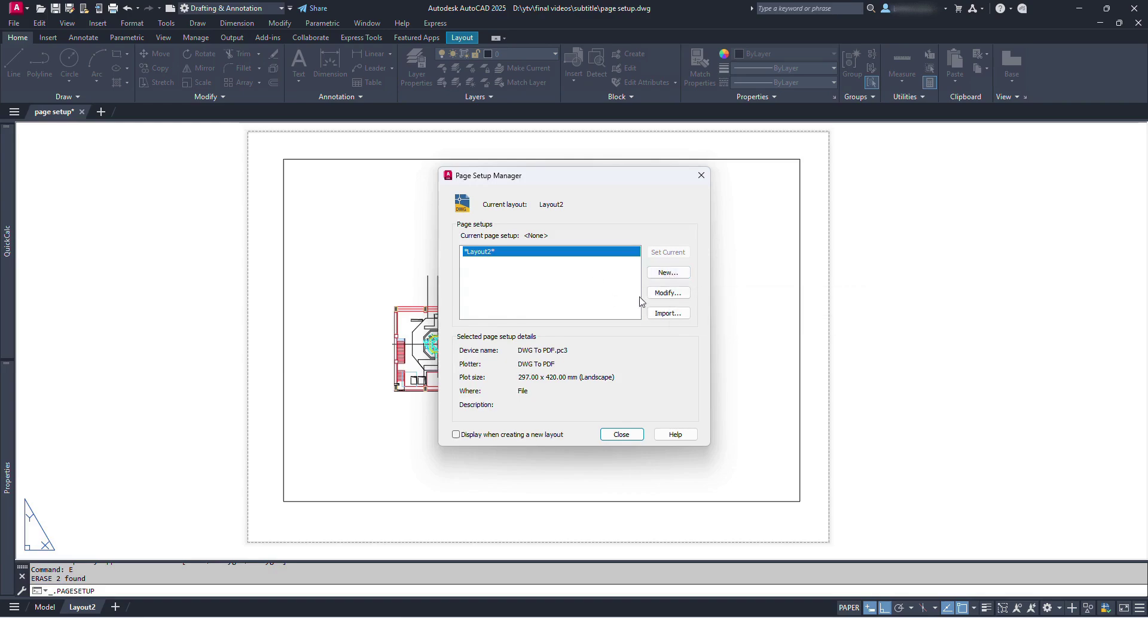
left_click(669, 293)
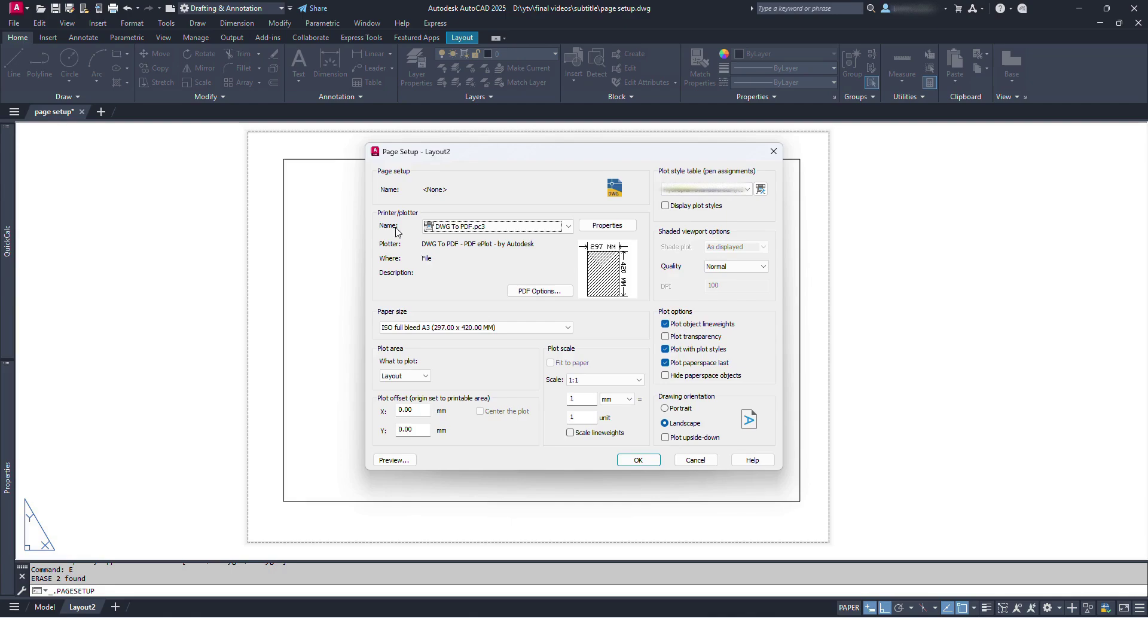
left_click(571, 230)
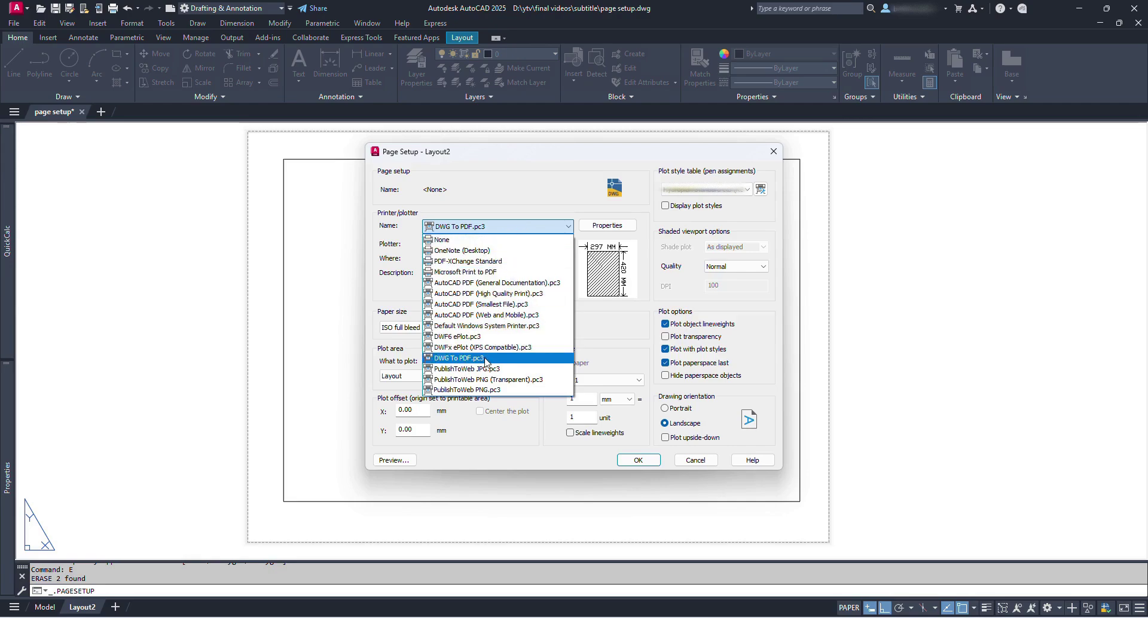
left_click(510, 358)
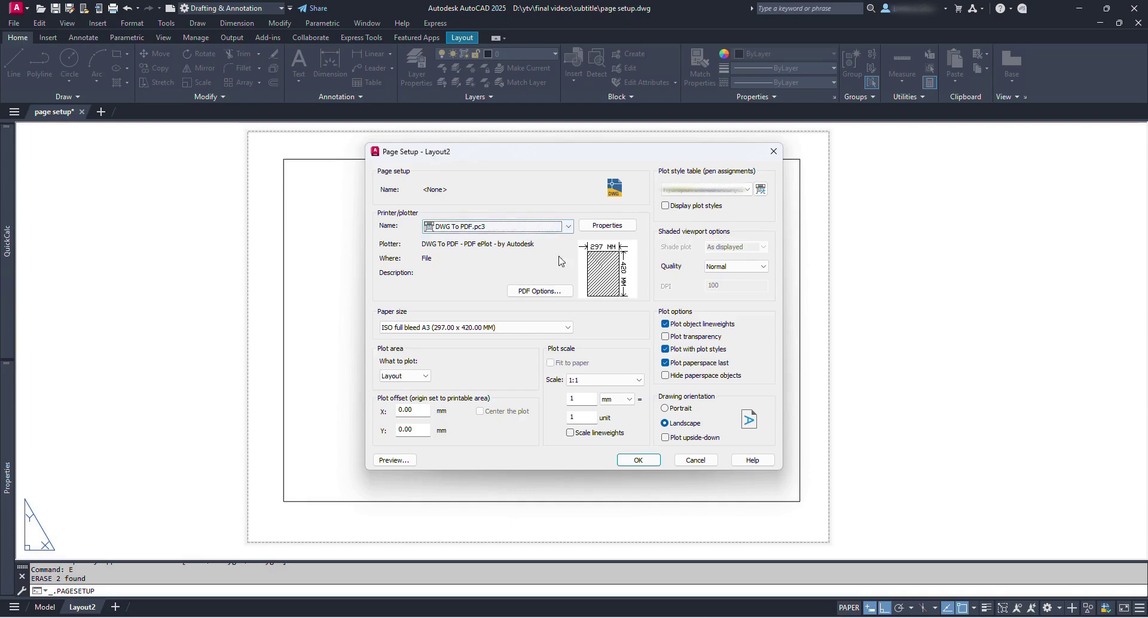
Step: Inspect the media and paper size settings in the DWG To PDF.pc3 plotter configuration and close it
left_click(606, 227)
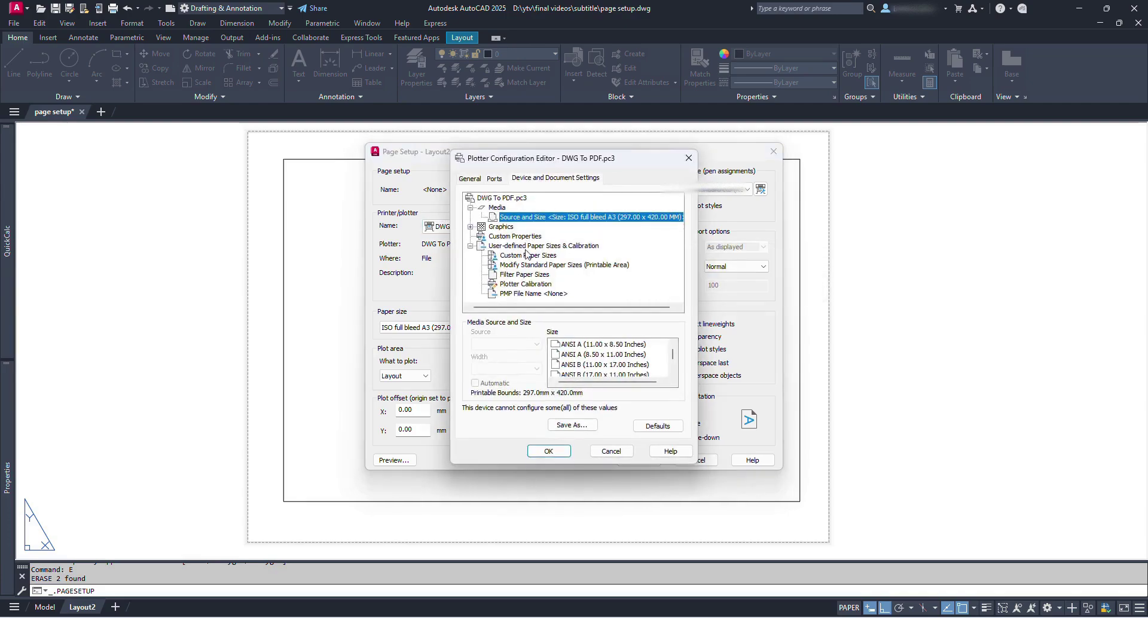
left_click_drag(674, 359, 677, 382)
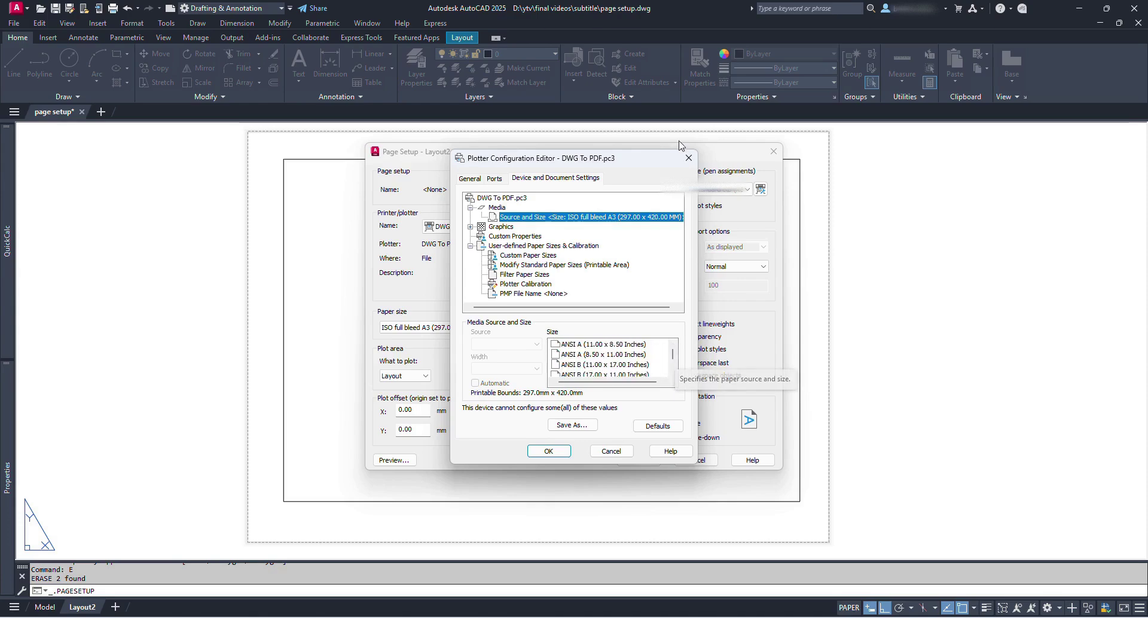
left_click(689, 159)
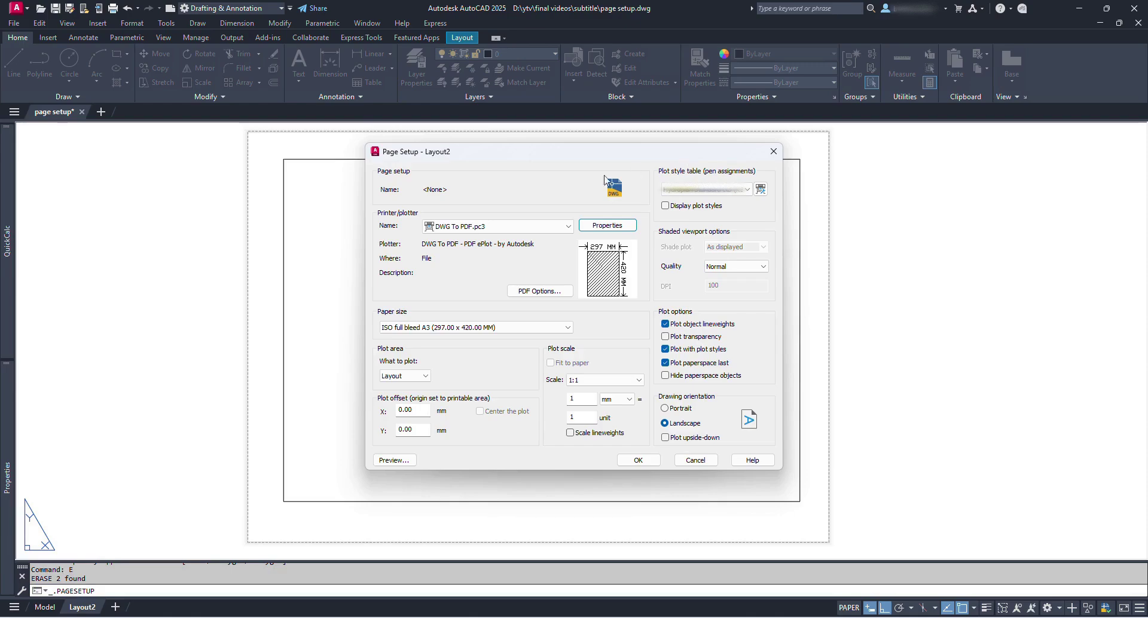
Step: Check the PDF options and set the paper size to ISO full bleed A3 (420.00 x 297.00 MM)
left_click(534, 293)
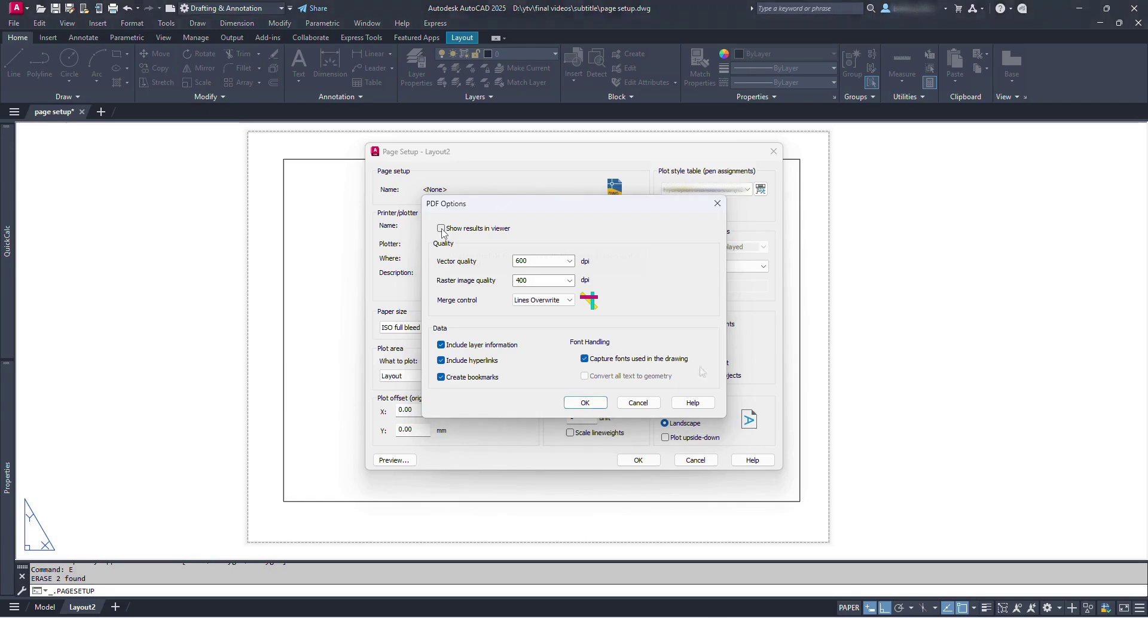
left_click(718, 206)
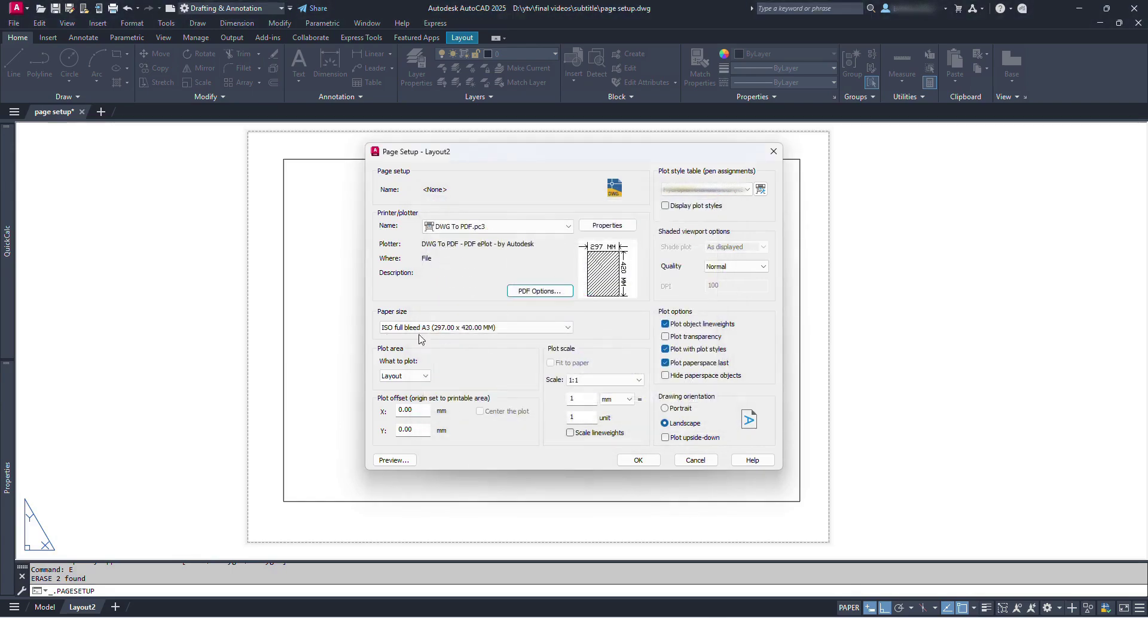
left_click(536, 329)
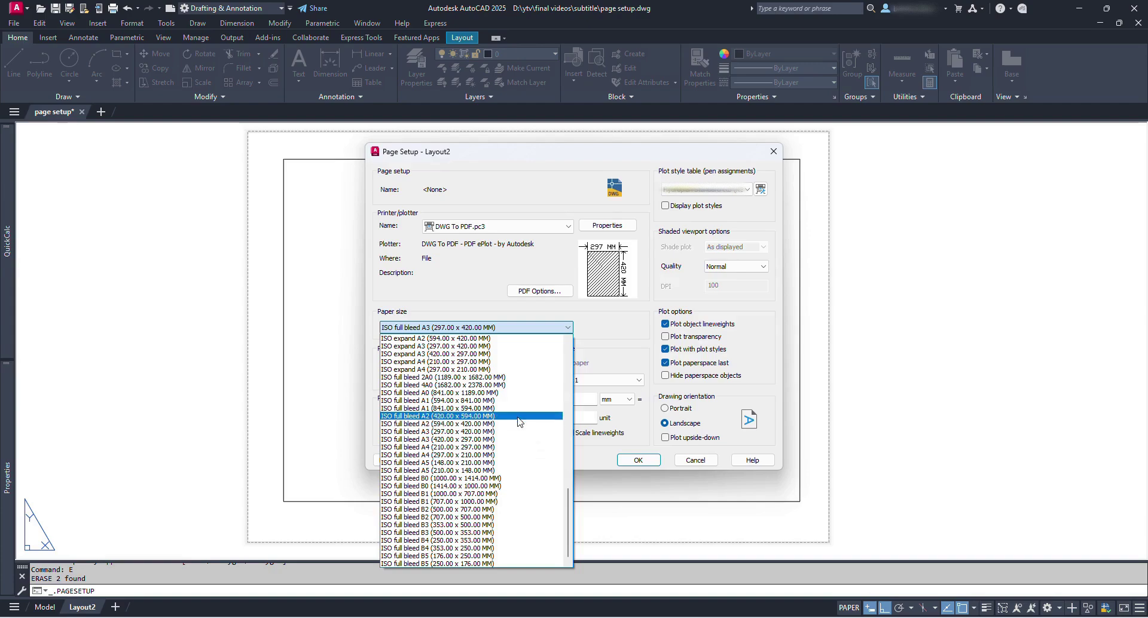
scroll(529, 436, "up", 2)
scroll(530, 435, "up", 4)
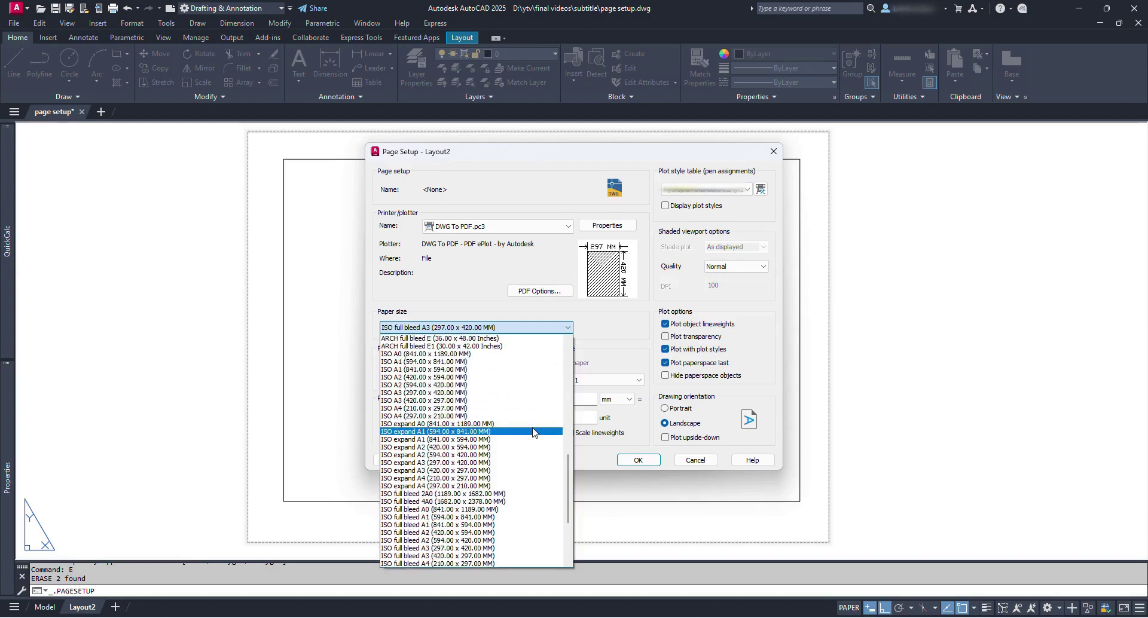
scroll(535, 433, "down", 1)
scroll(534, 432, "down", 3)
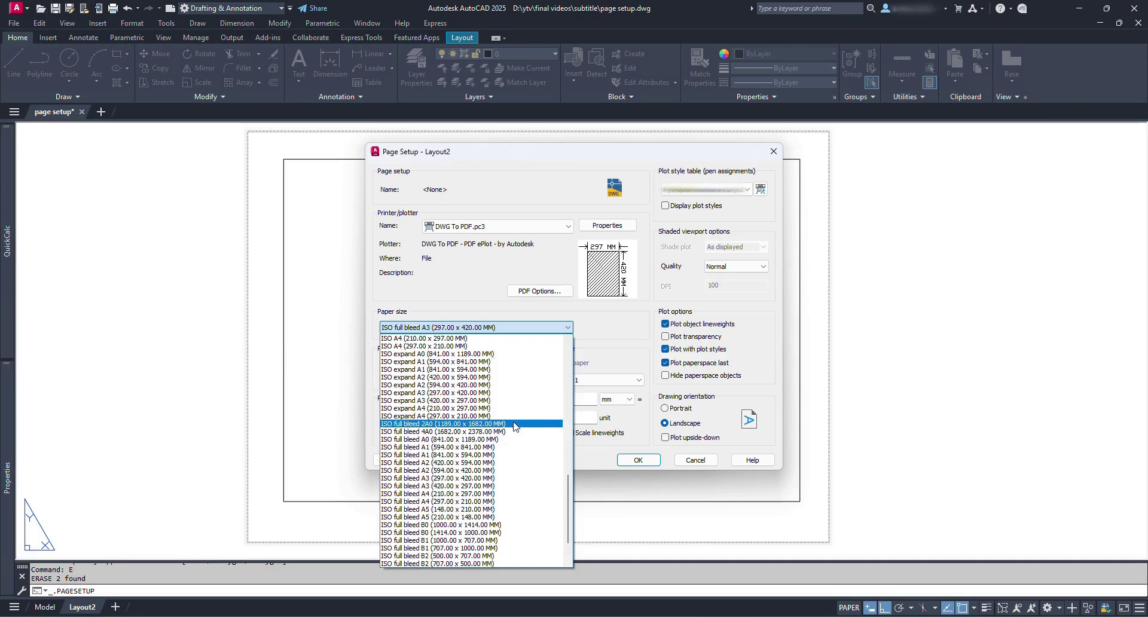
left_click(471, 486)
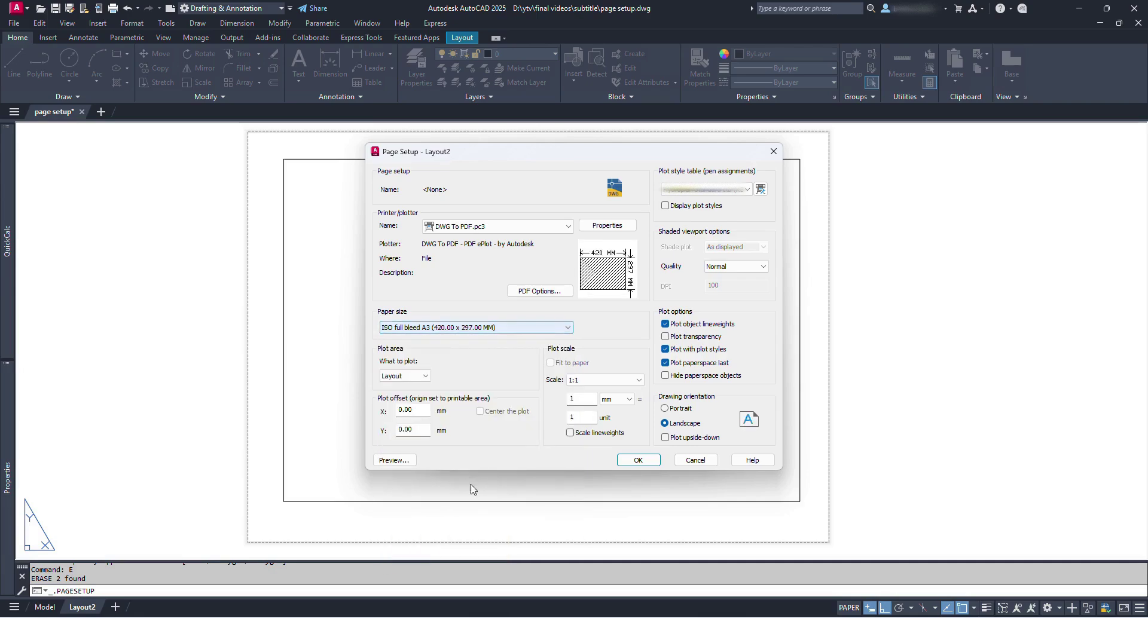
Step: Set the plot area to Layout and the plot scale to 1:1, with lineweight scaling off
left_click(423, 376)
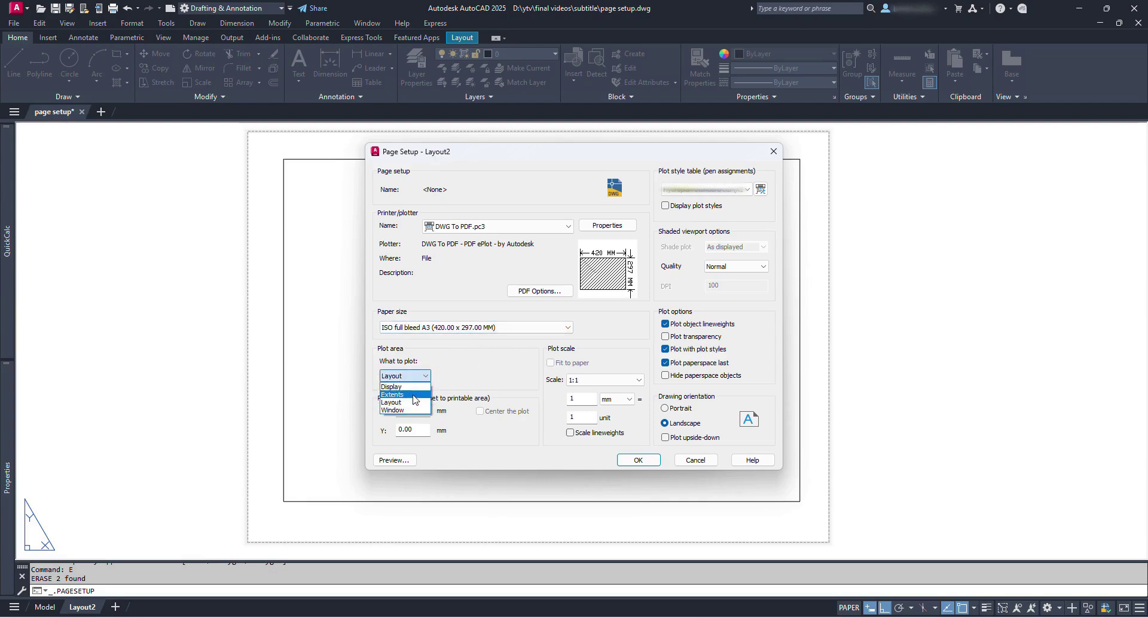
left_click(413, 404)
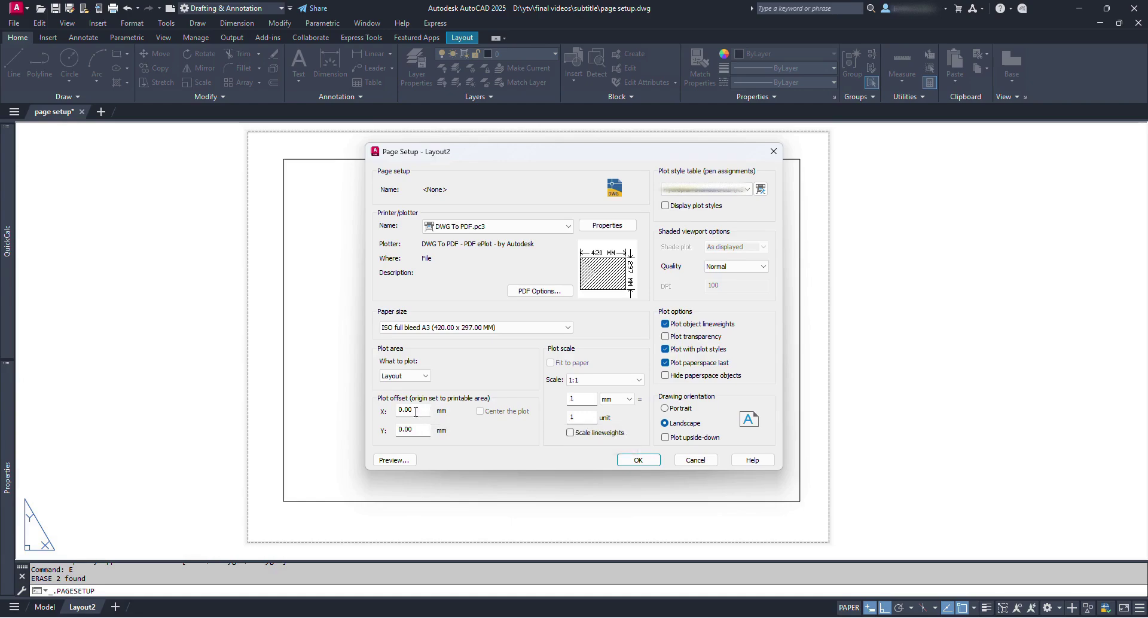
left_click_drag(400, 410, 412, 412)
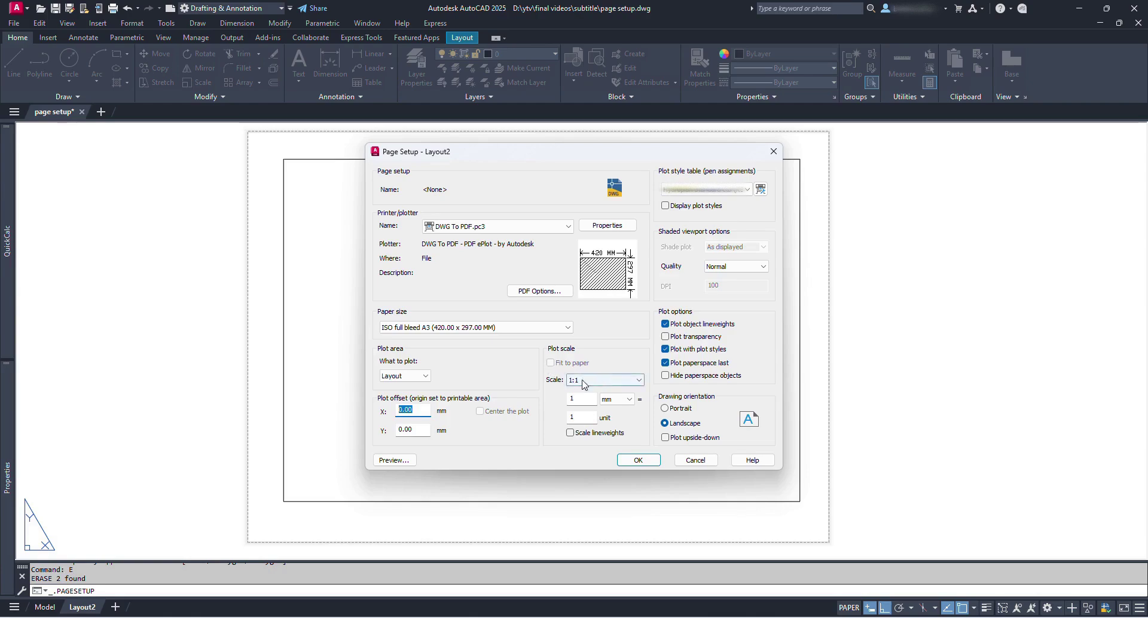
left_click(635, 380)
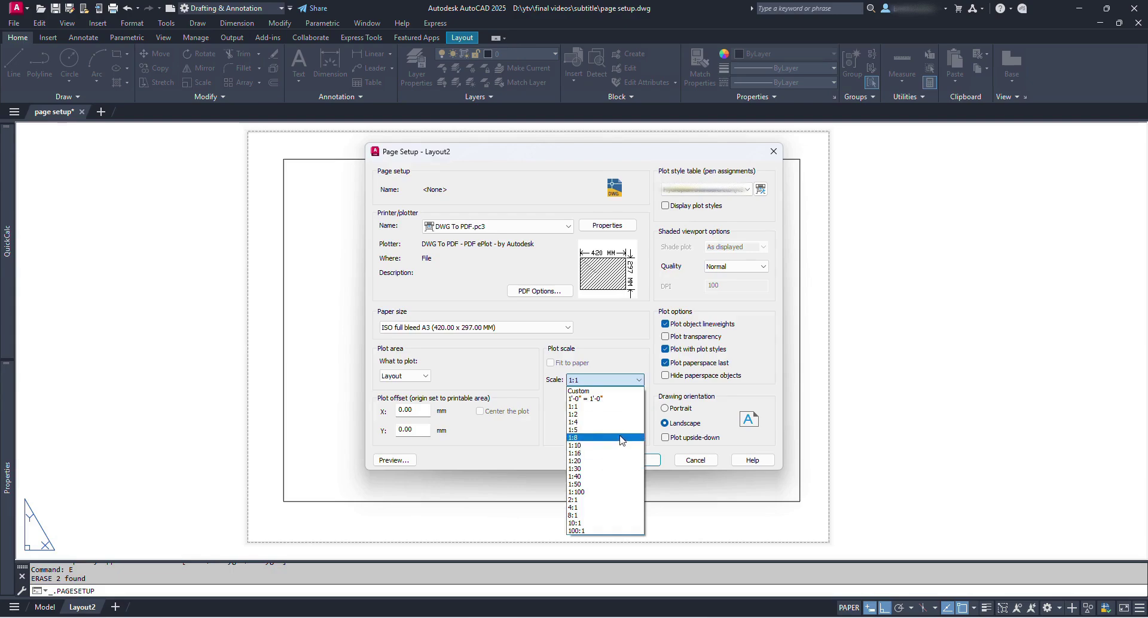
left_click(586, 407)
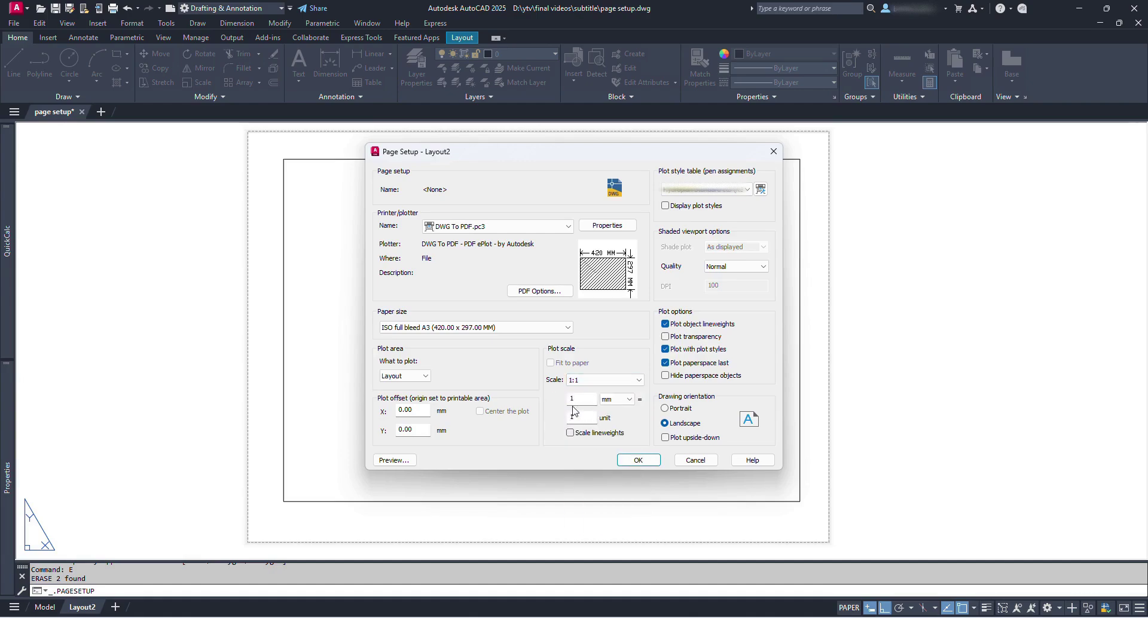
mouse_move(633, 280)
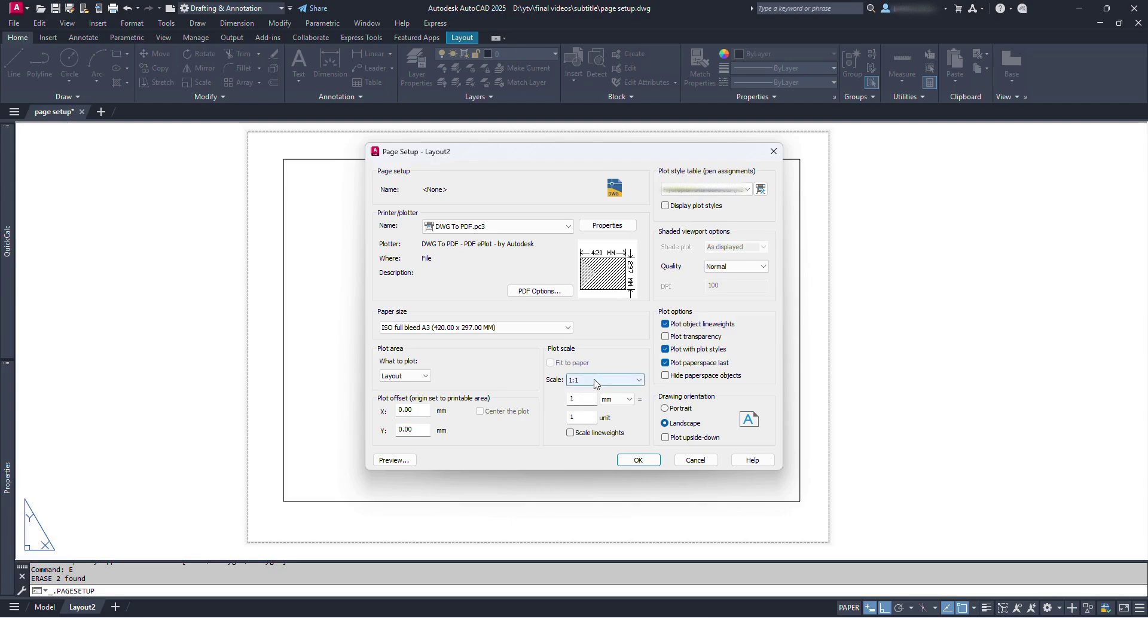
left_click(571, 433)
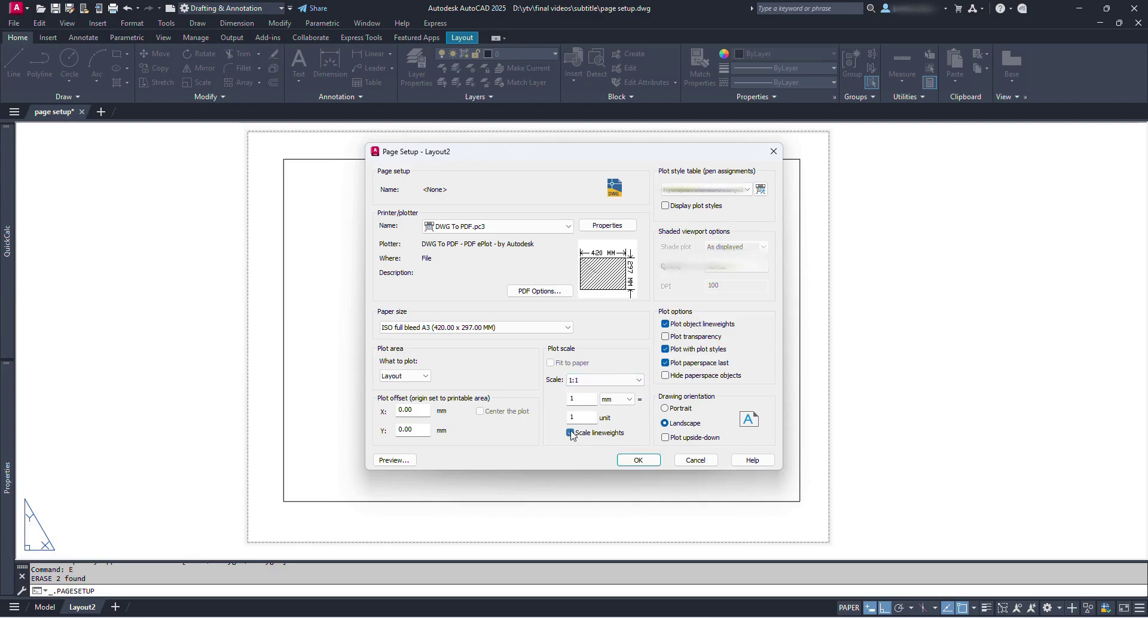
left_click(572, 434)
Step: Try the acad.ctb and Grayscale.ctb plot style tables for the layout
left_click(748, 190)
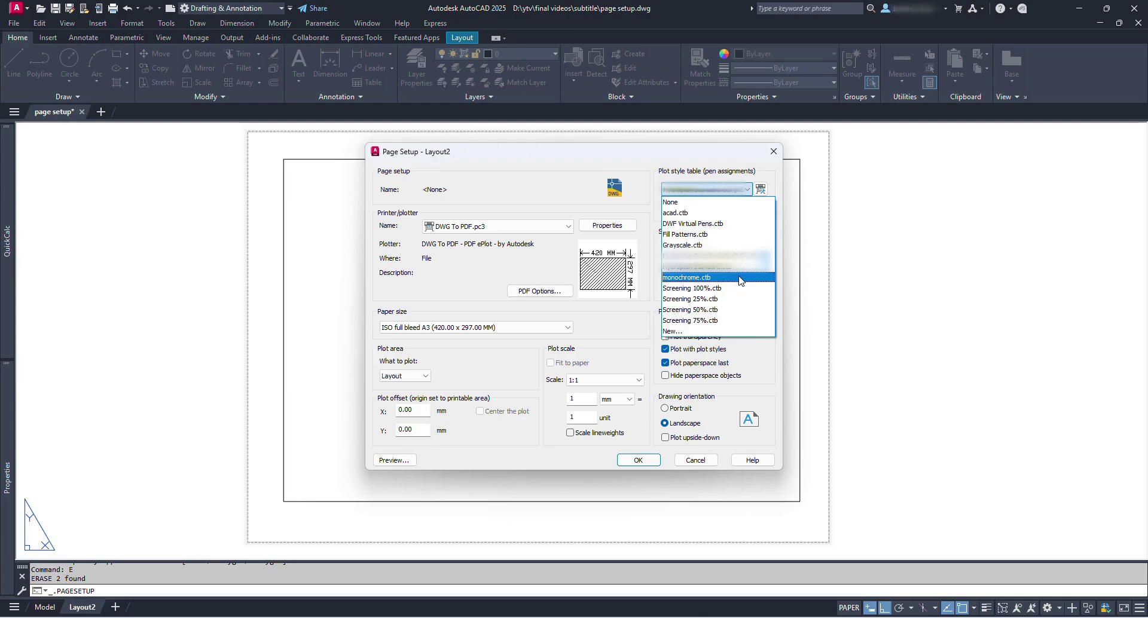
left_click(688, 213)
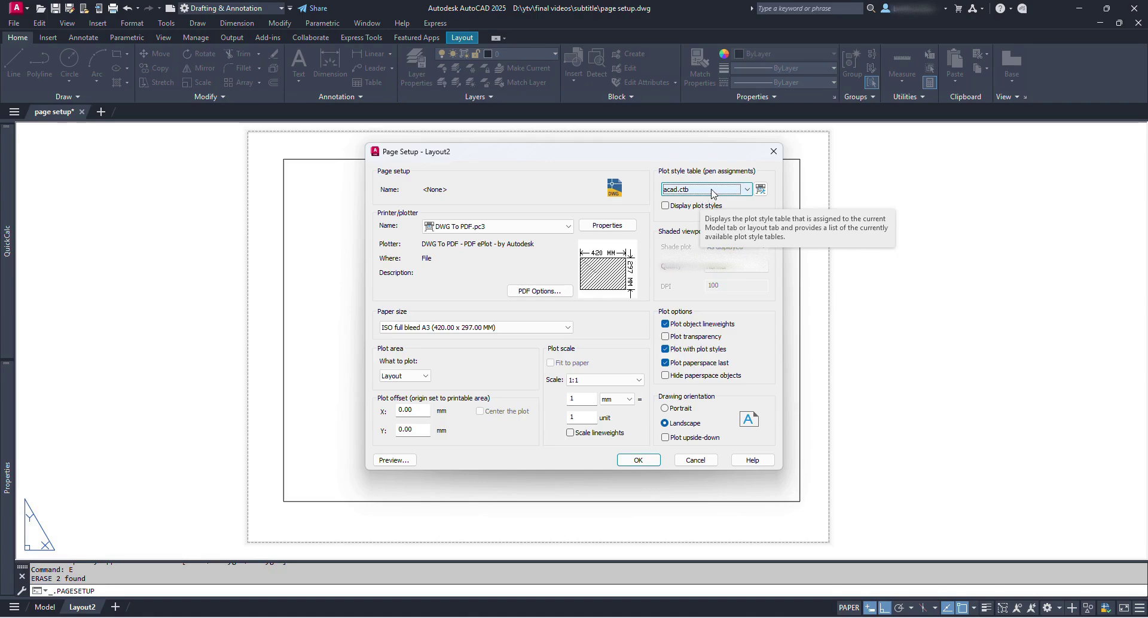
left_click(712, 193)
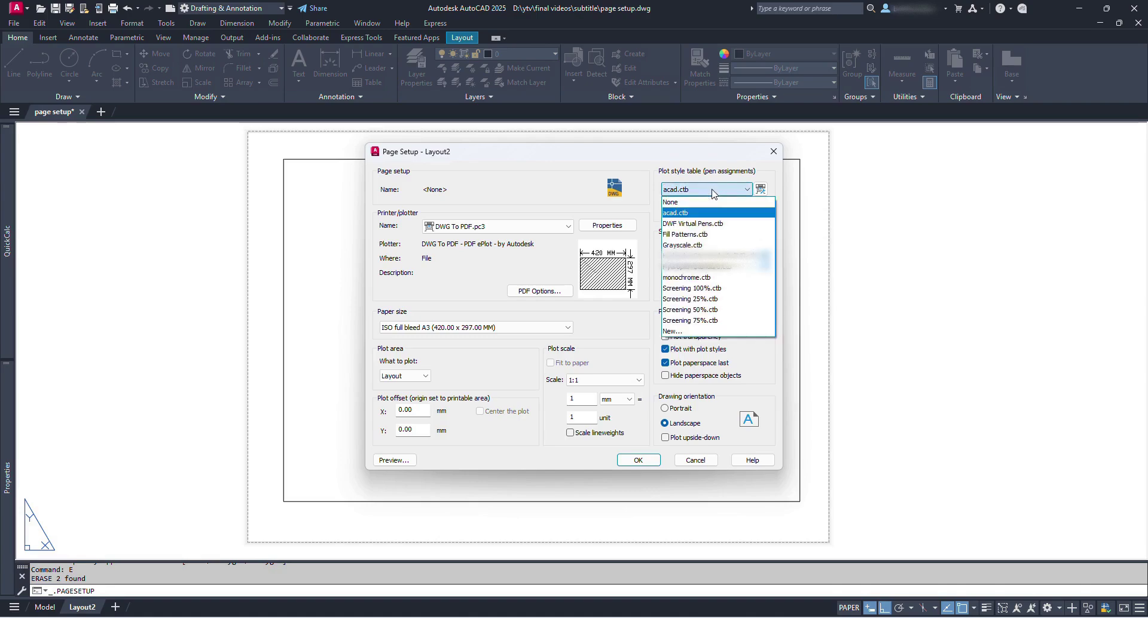
left_click(701, 245)
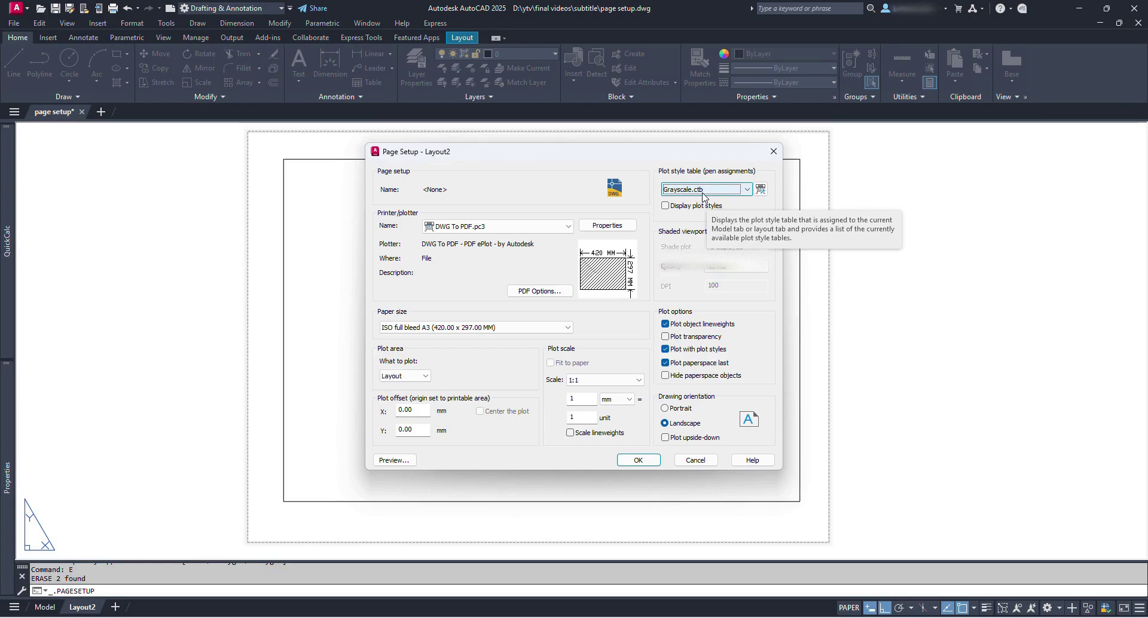
Step: Assign monochrome.ctb as the layout's plot style table
left_click(731, 191)
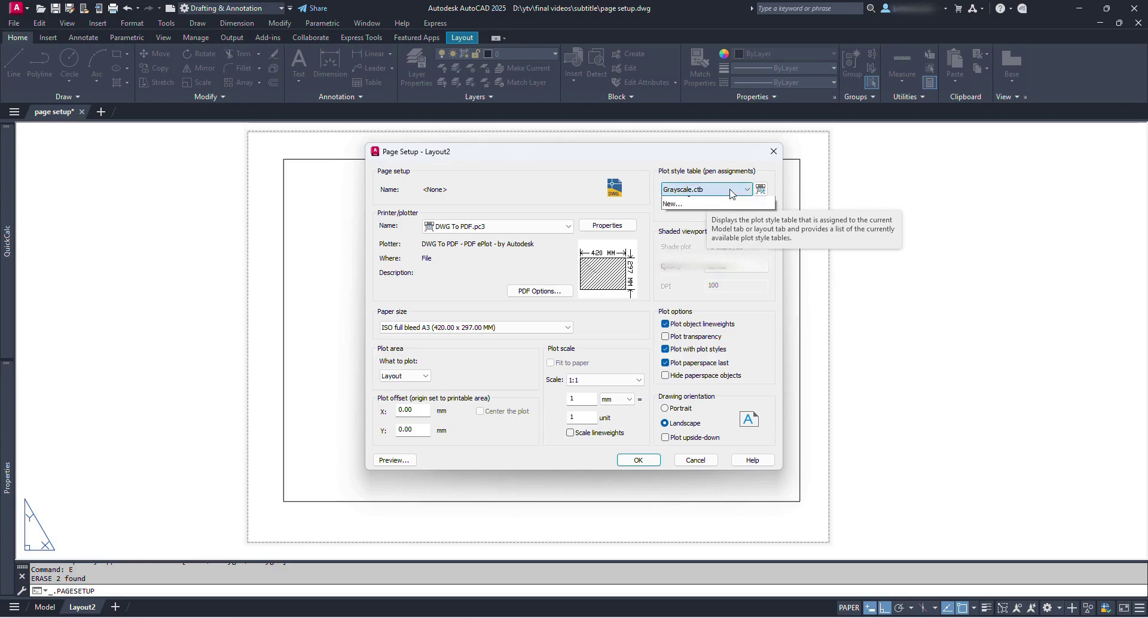
left_click(711, 280)
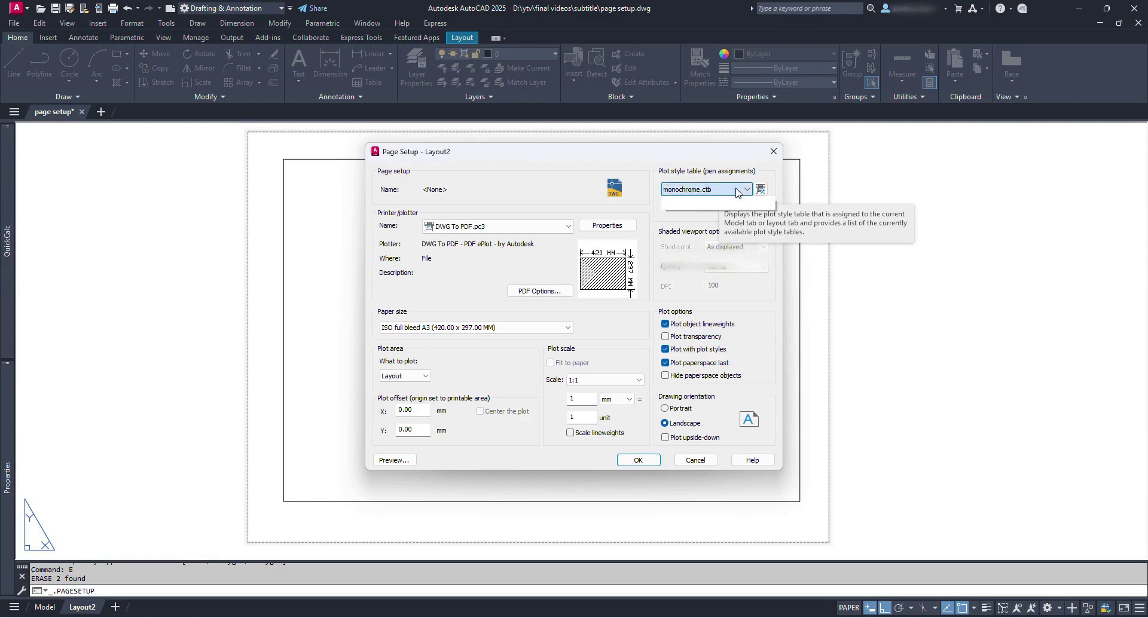
left_click(720, 190)
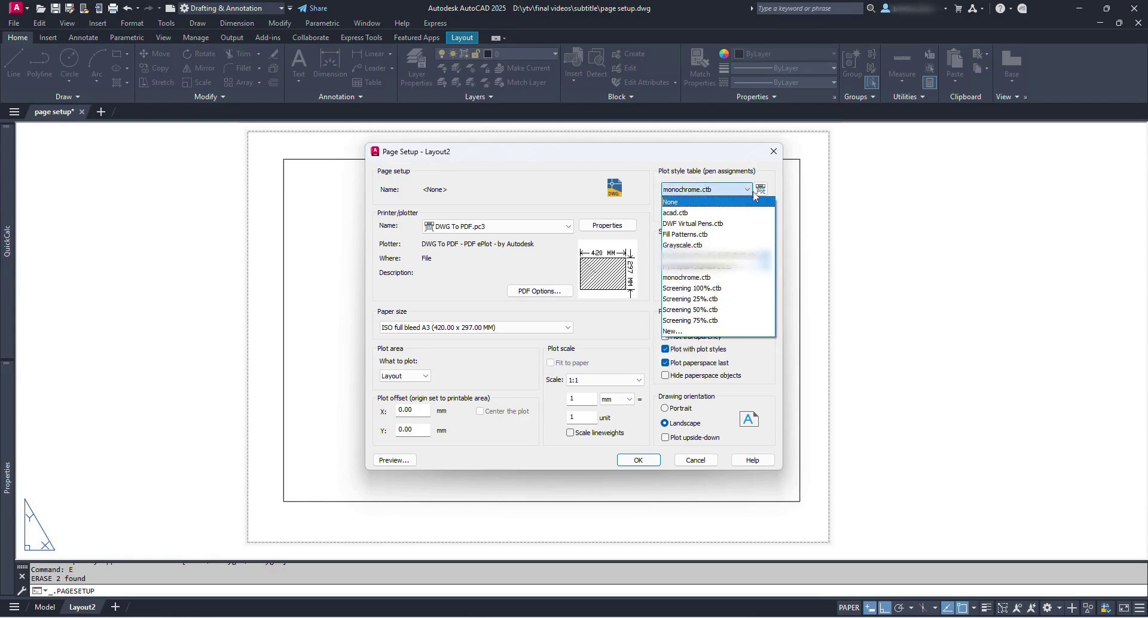
left_click(771, 169)
left_click(747, 189)
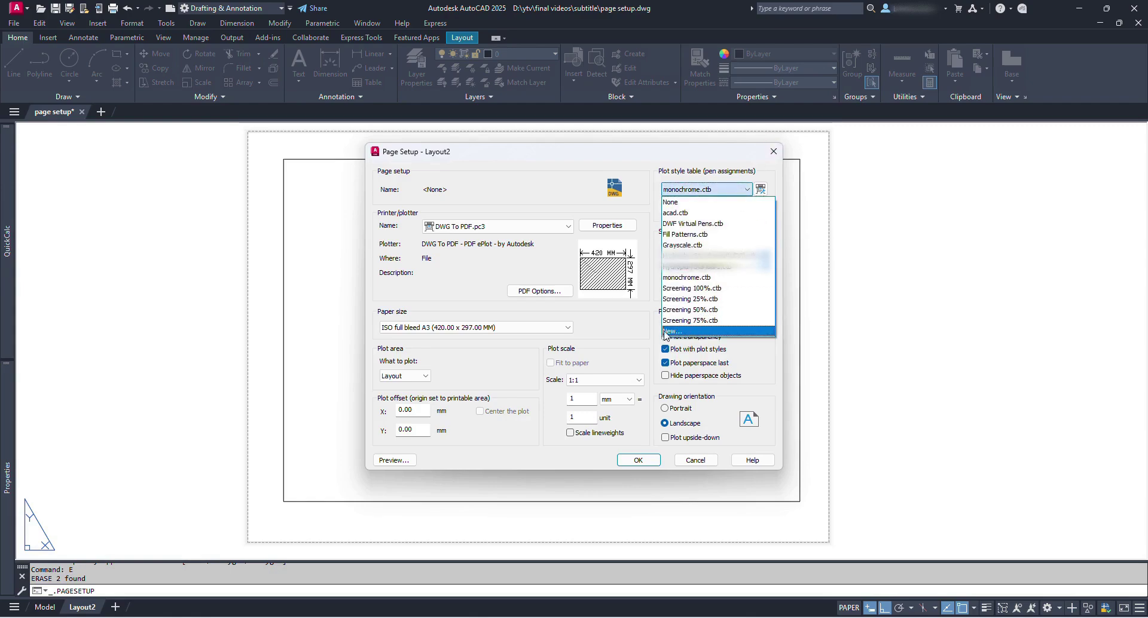
left_click(741, 162)
Step: Inspect the color plot styles and their properties in the monochrome.ctb table editor and close it without saving
left_click(760, 190)
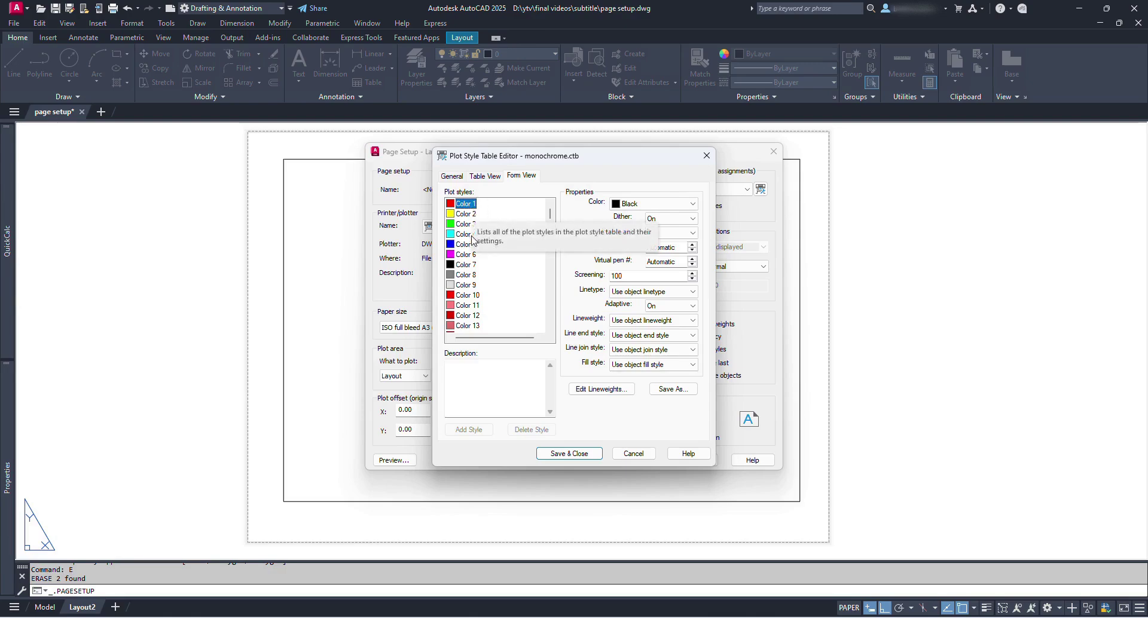
scroll(478, 245, "down", 4)
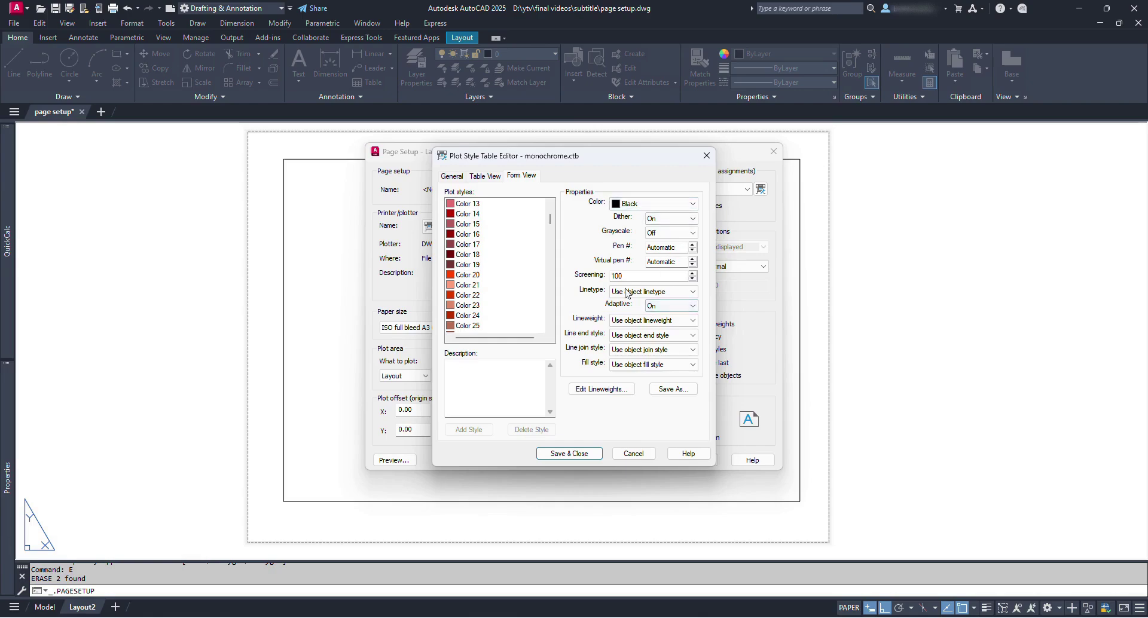
left_click(707, 156)
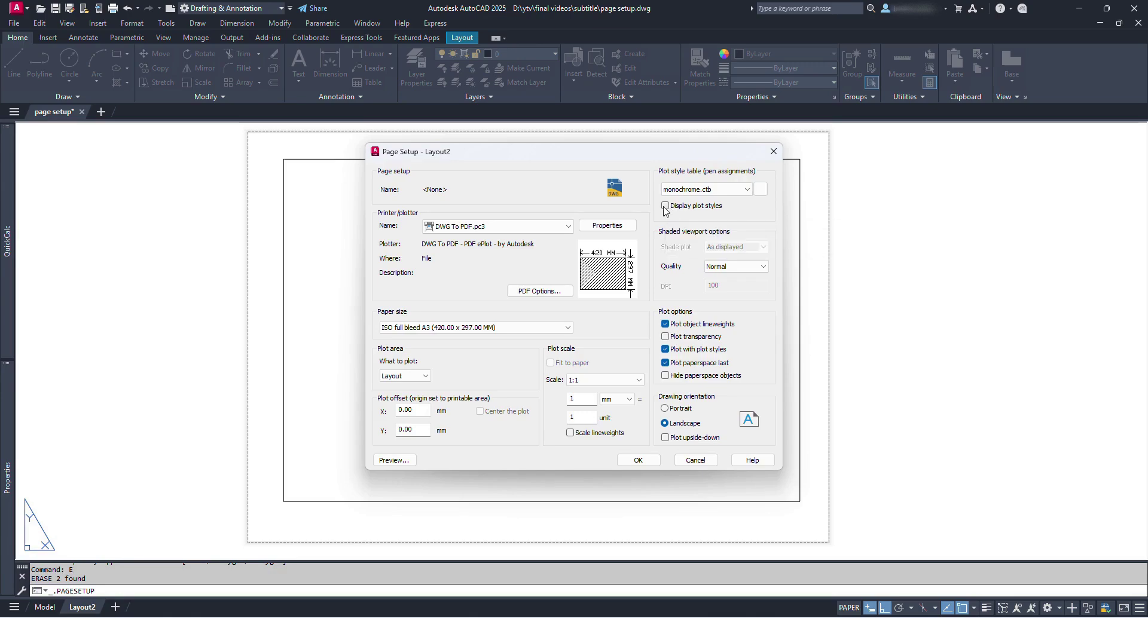
Step: Try turning on the display of plot styles and move the page setup dialog aside to uncover the drawing
left_click(665, 207)
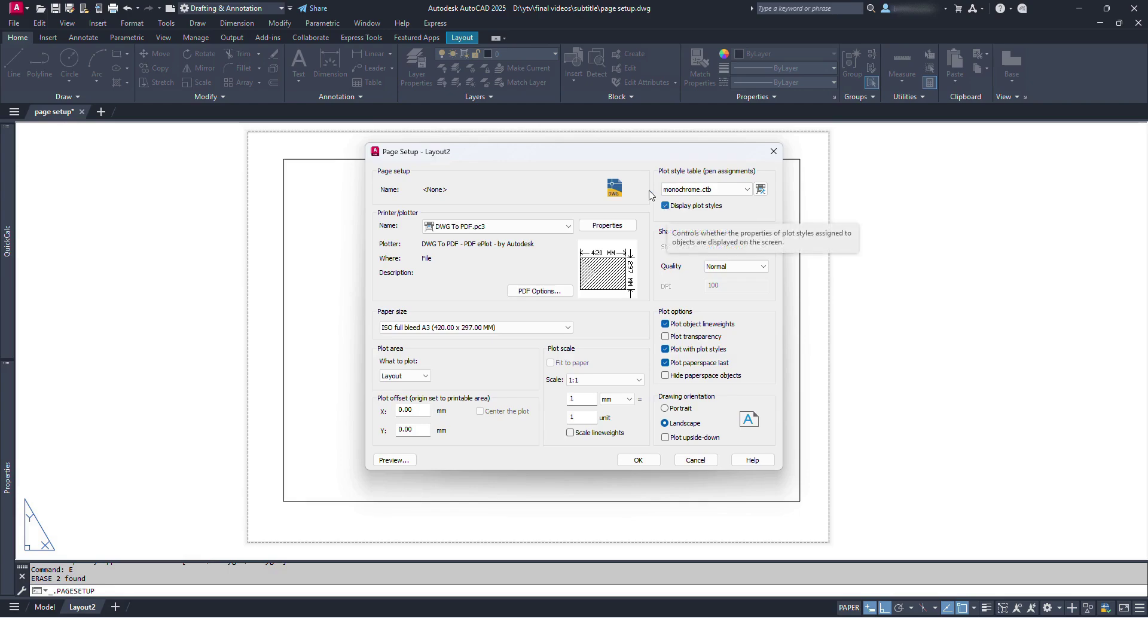
left_click_drag(574, 156, 728, 158)
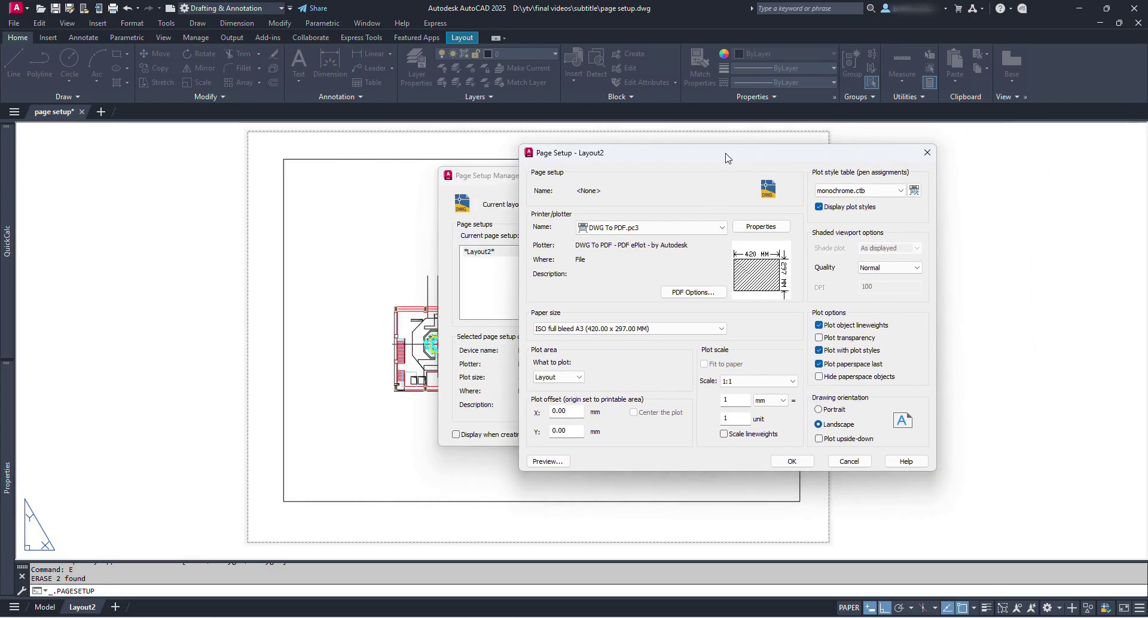
left_click_drag(829, 154, 791, 156)
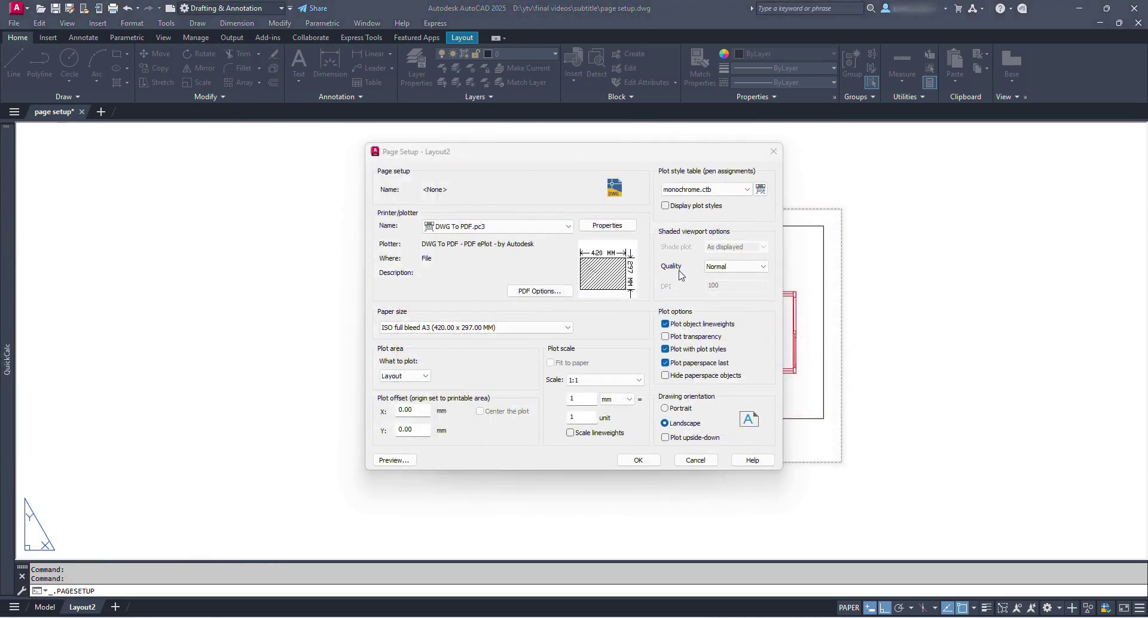
Step: Set the shaded viewport quality to Normal, with plot transparency off and the drawing orientation in landscape
left_click(764, 266)
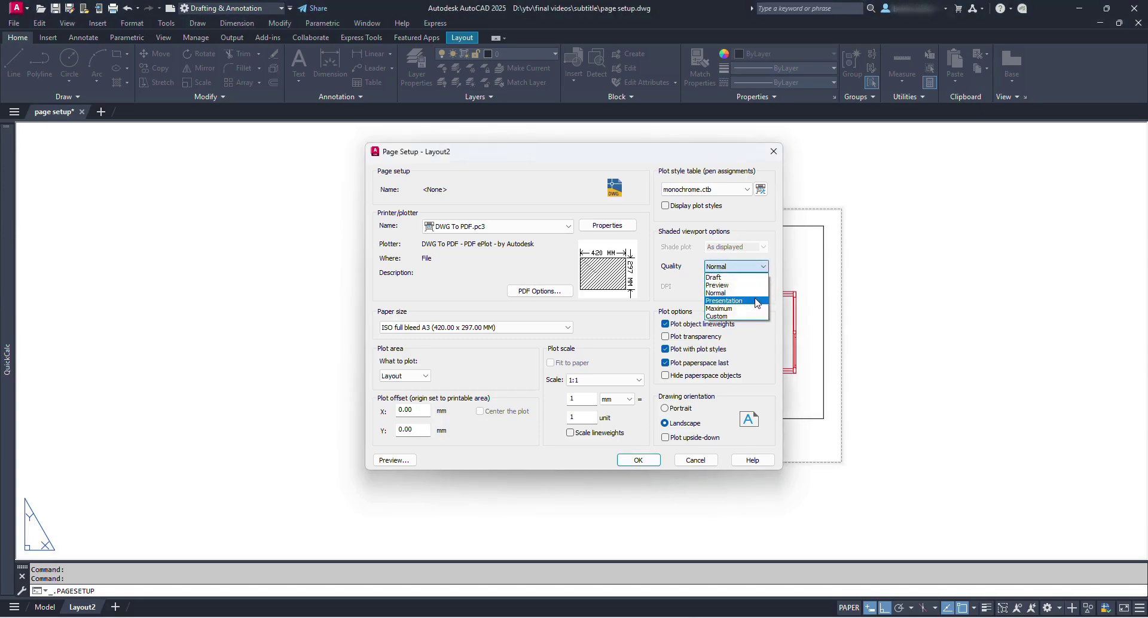
left_click(733, 293)
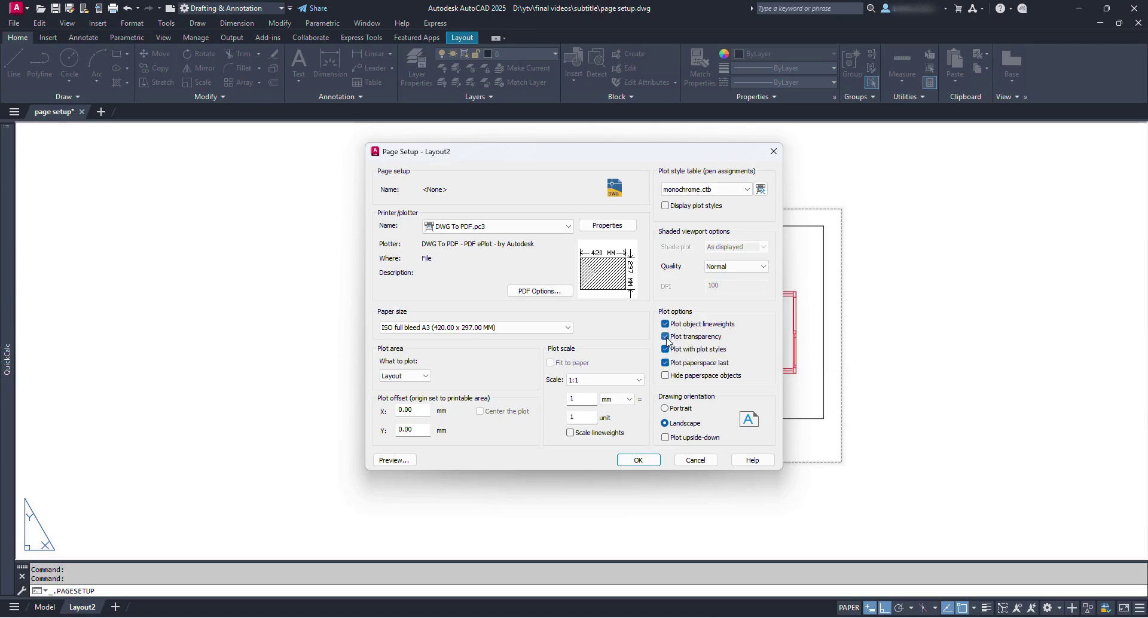
left_click(666, 337)
left_click(667, 410)
Step: Preview the plot, accept Layout2's page setup and close the Page Setup Manager
left_click(395, 460)
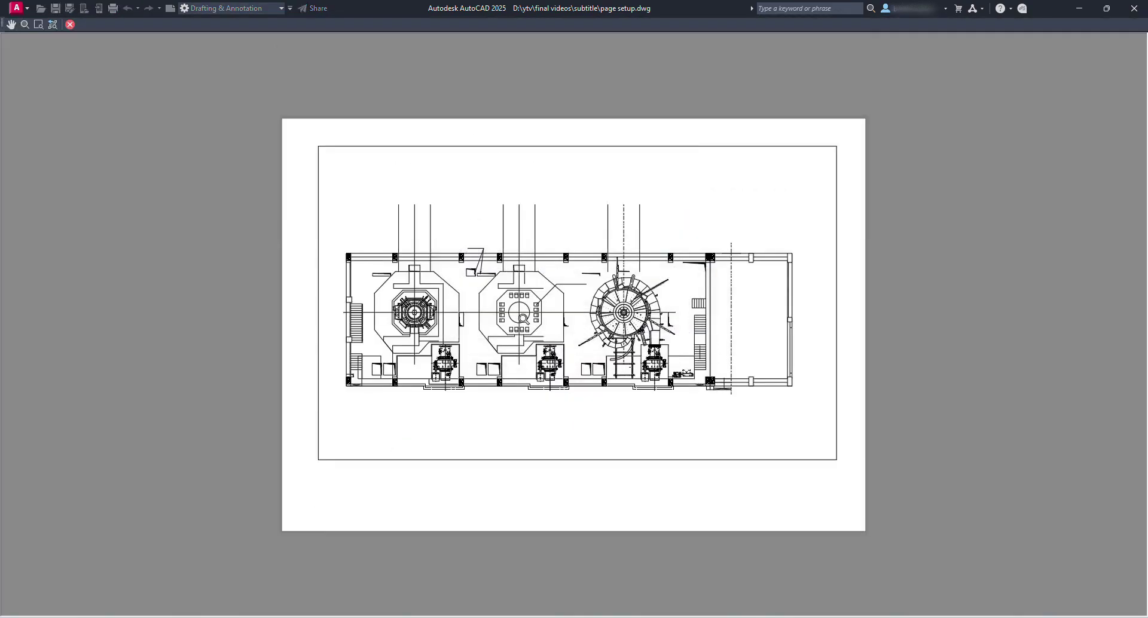
key("Escape")
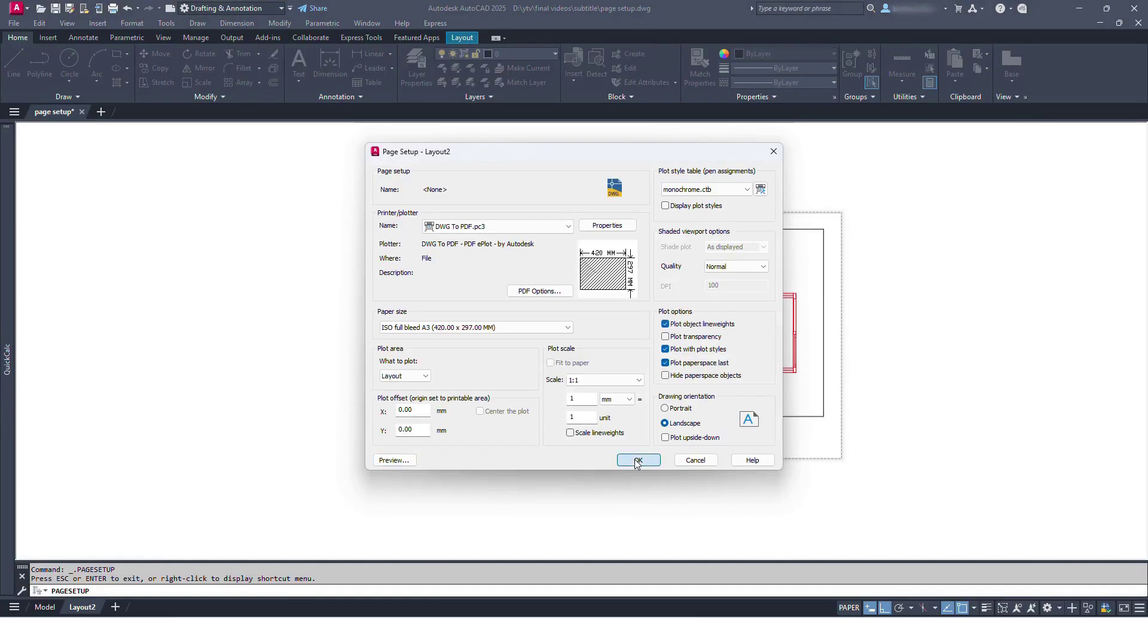
left_click(638, 461)
left_click(621, 435)
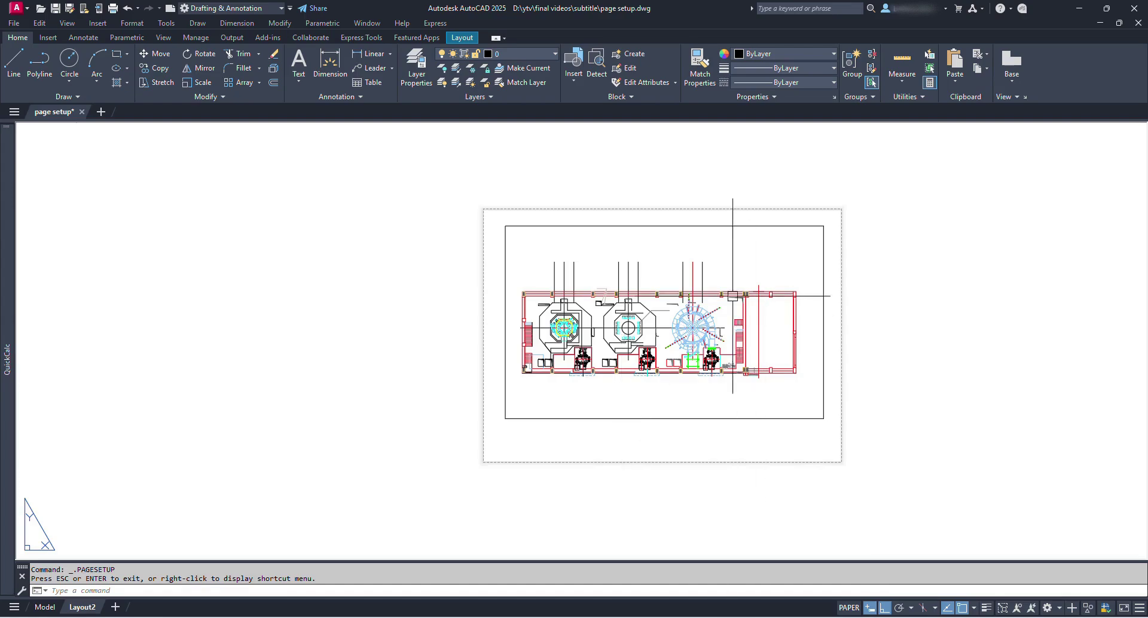
Step: Add a linear dimension across the sheet's upper edge to check the paper width, and erase the dimension
left_click(380, 57)
left_click(484, 209)
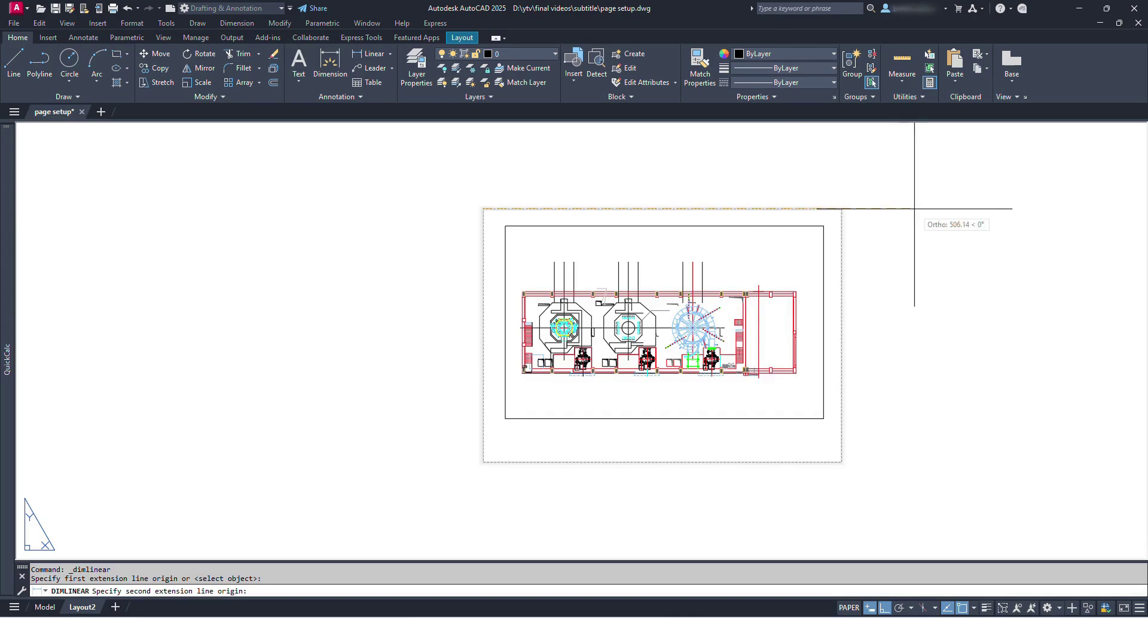
left_click(842, 209)
left_click(831, 180)
scroll(656, 166, "up", 5)
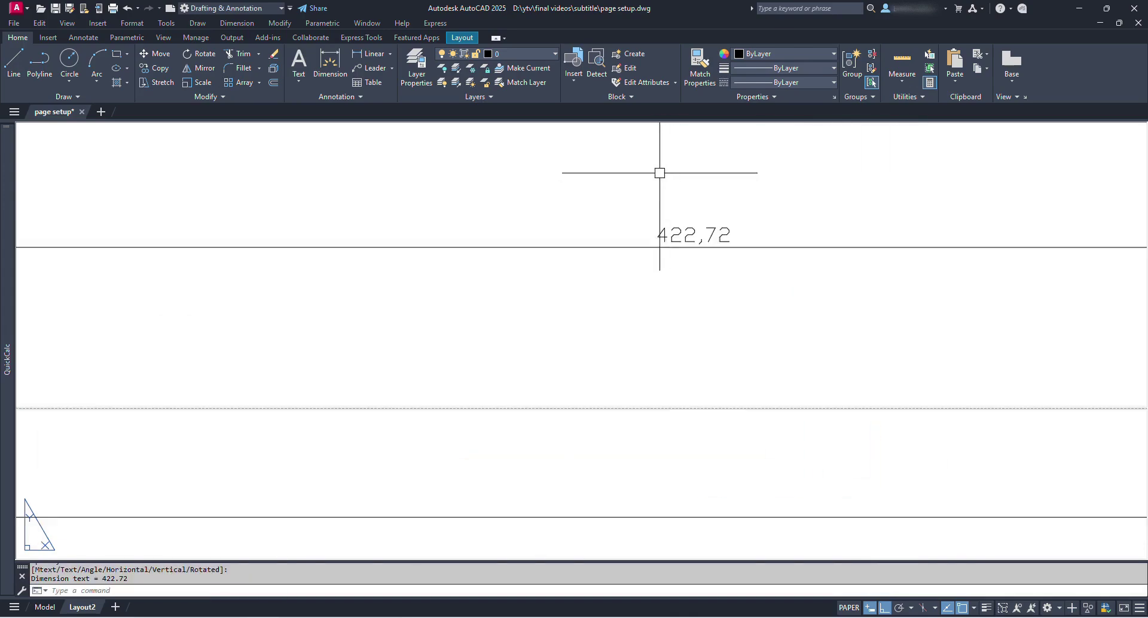
scroll(659, 173, "down", 5)
left_click(707, 185)
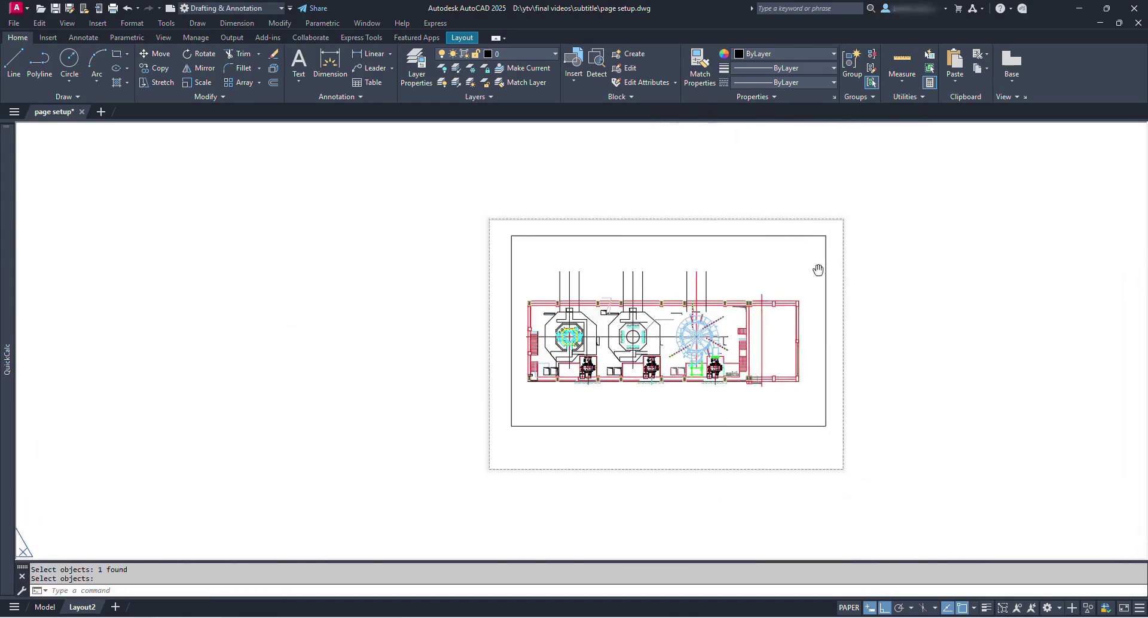
Step: Make the templete layer current for the title sheet linework in Layout2
middle_click_drag(818, 271, 723, 274)
left_click(533, 52)
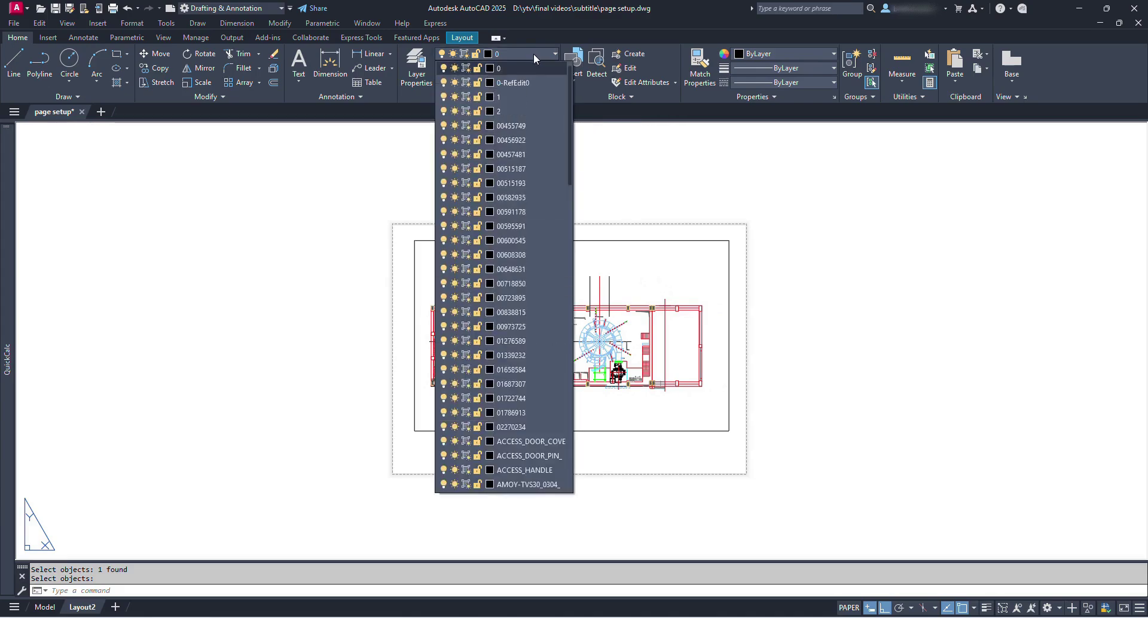
scroll(521, 124, "down", 15)
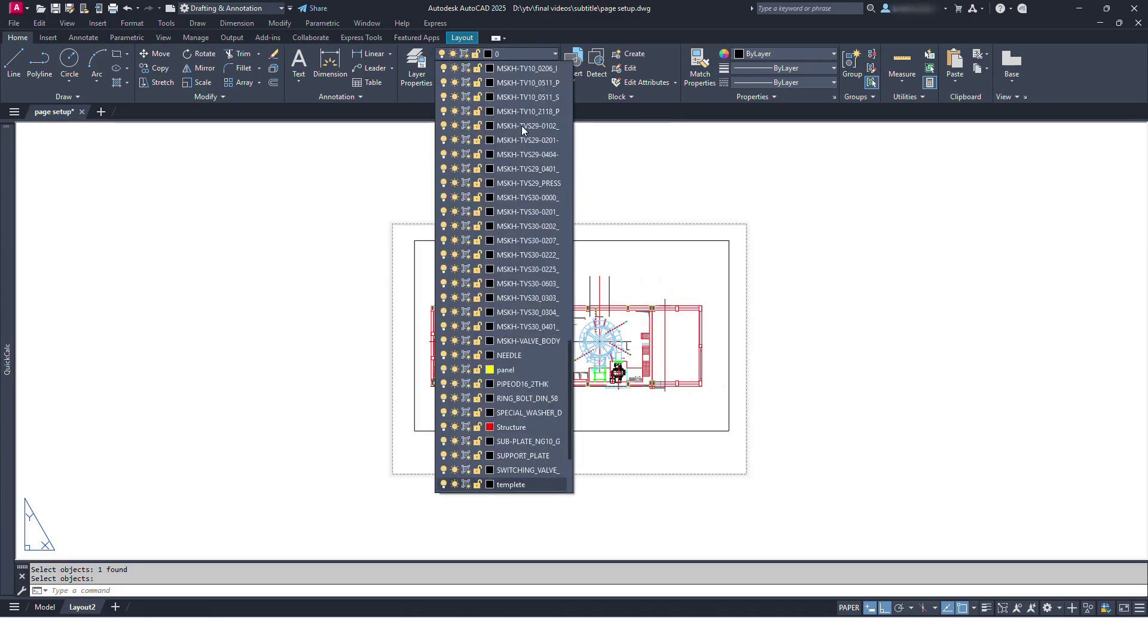
left_click(520, 485)
Step: Draw a 420 by 297 rectangle starting from the sheet's lower-left corner
middle_click_drag(565, 399, 562, 375)
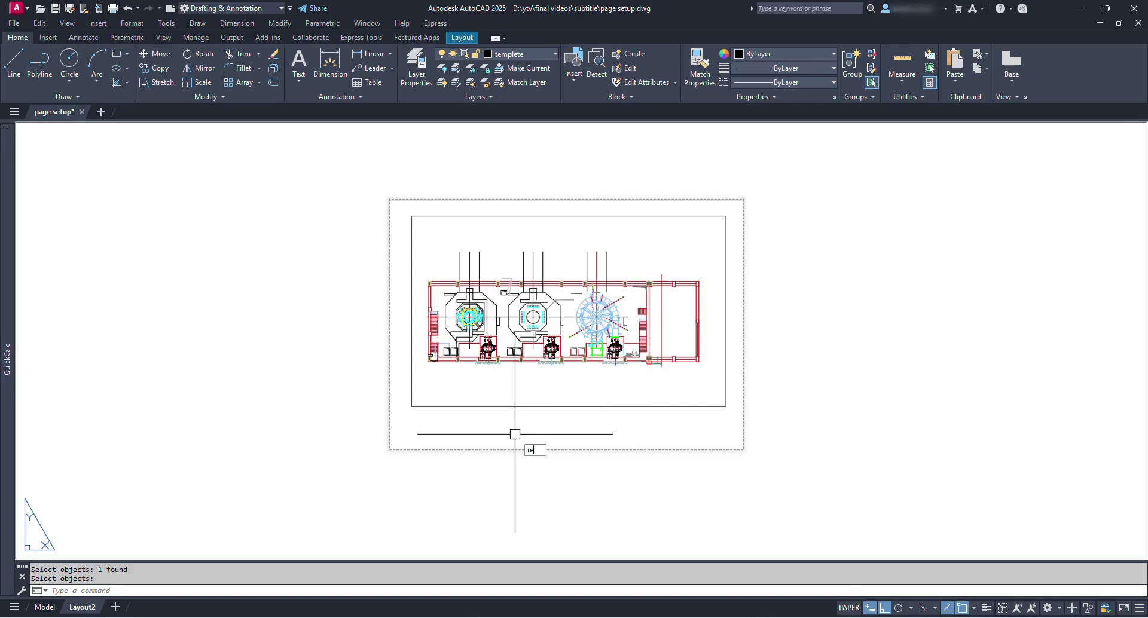
type("c")
key("Return")
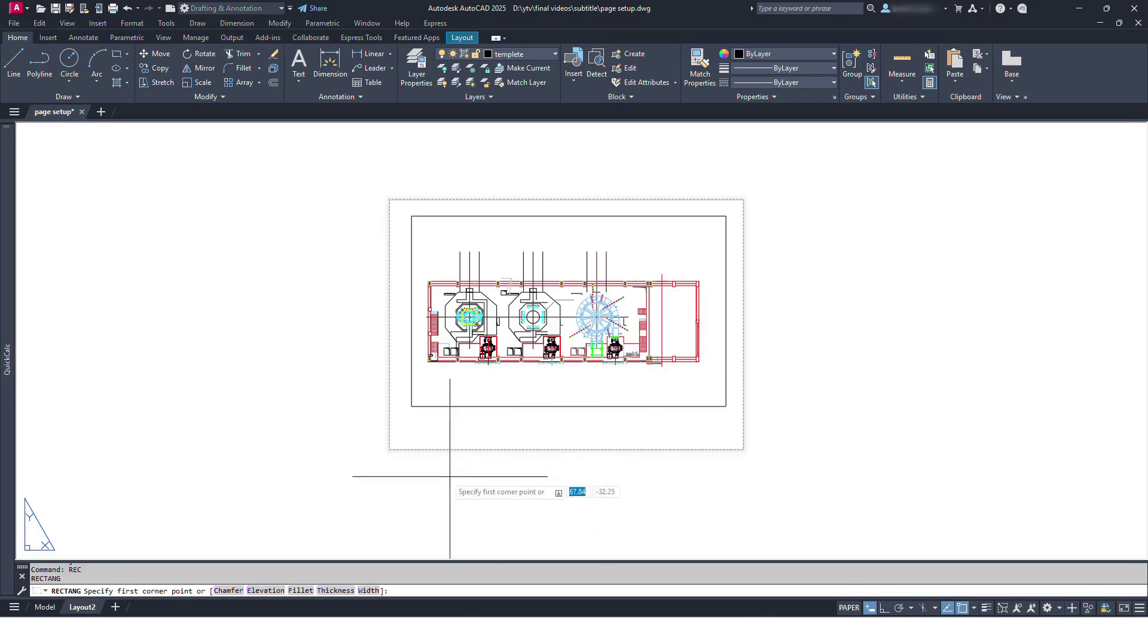
left_click(388, 450)
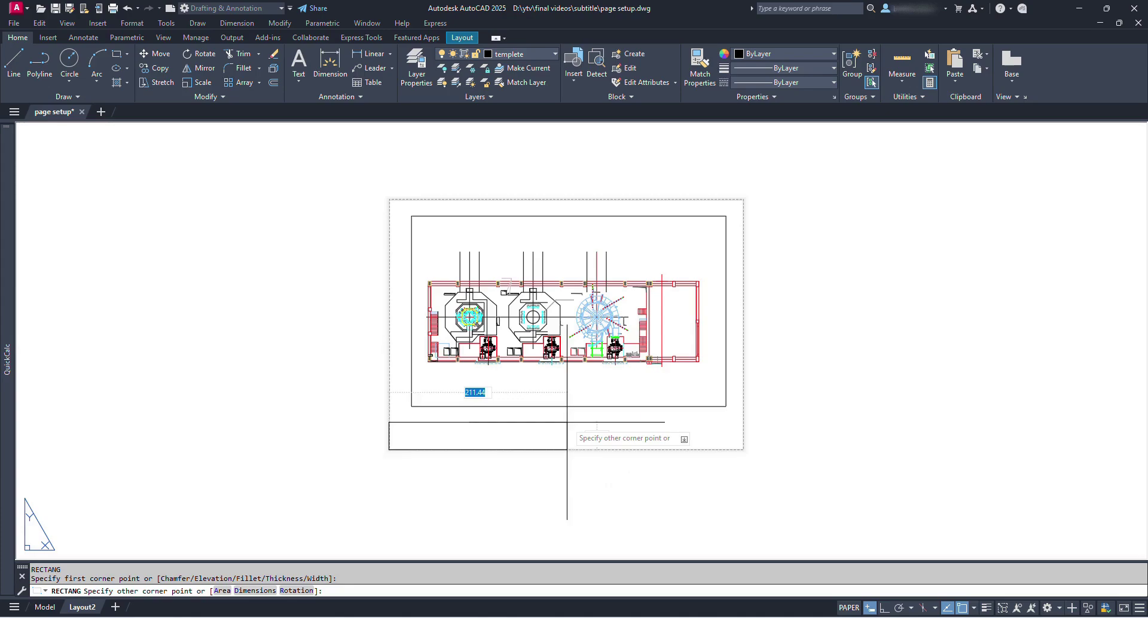
type("420")
key("Tab")
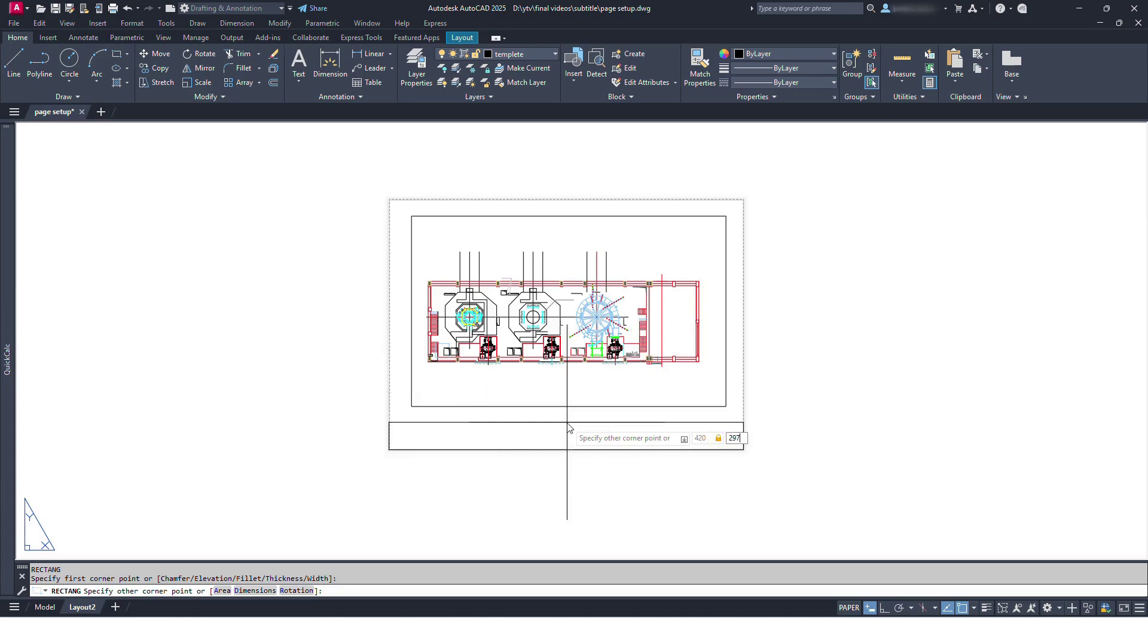
key("Return")
Step: Move the rectangle by its lower-left corner so that it lines up with the paper's lower-left corner
left_click(556, 449)
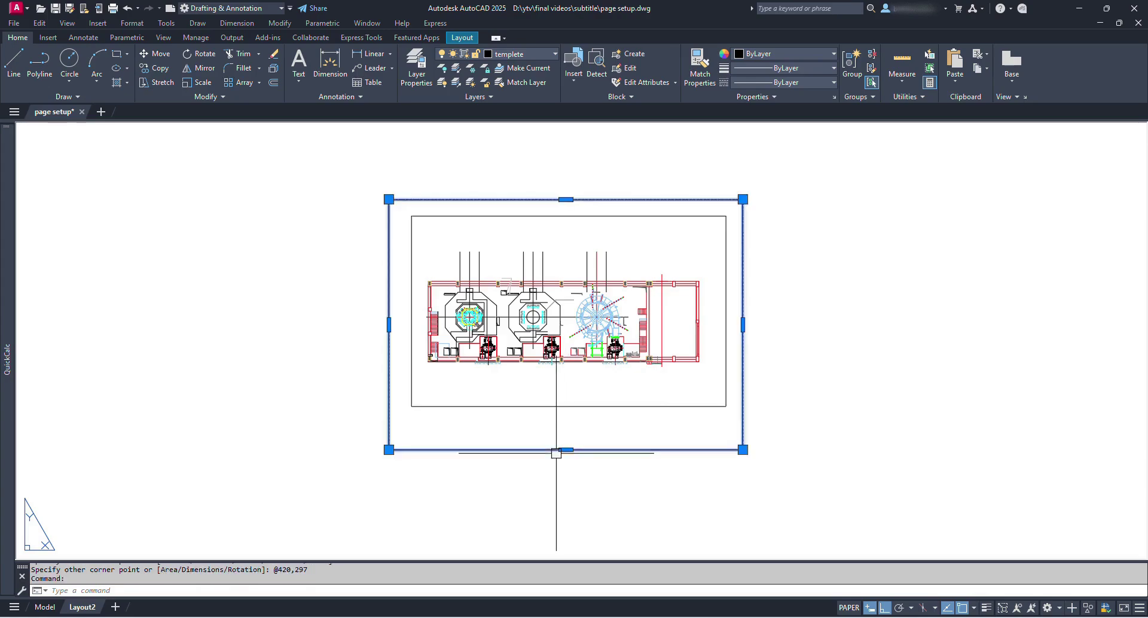
type("m")
key("Return")
left_click(449, 472)
left_click(455, 509)
left_click(403, 487)
key("Return")
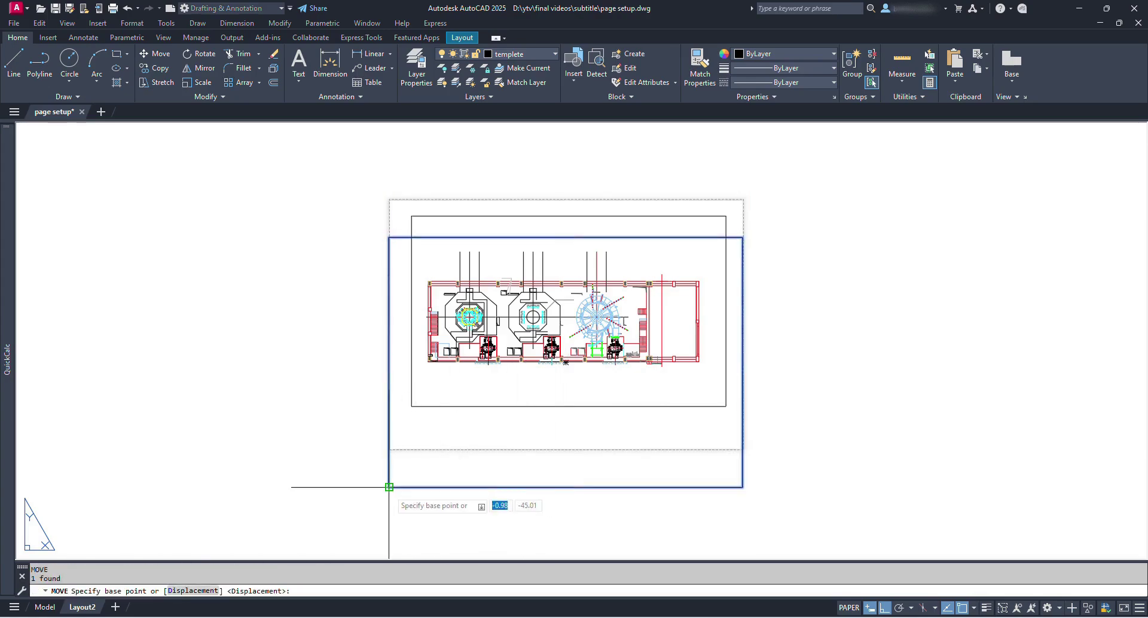
left_click(389, 485)
scroll(405, 440, "up", 6)
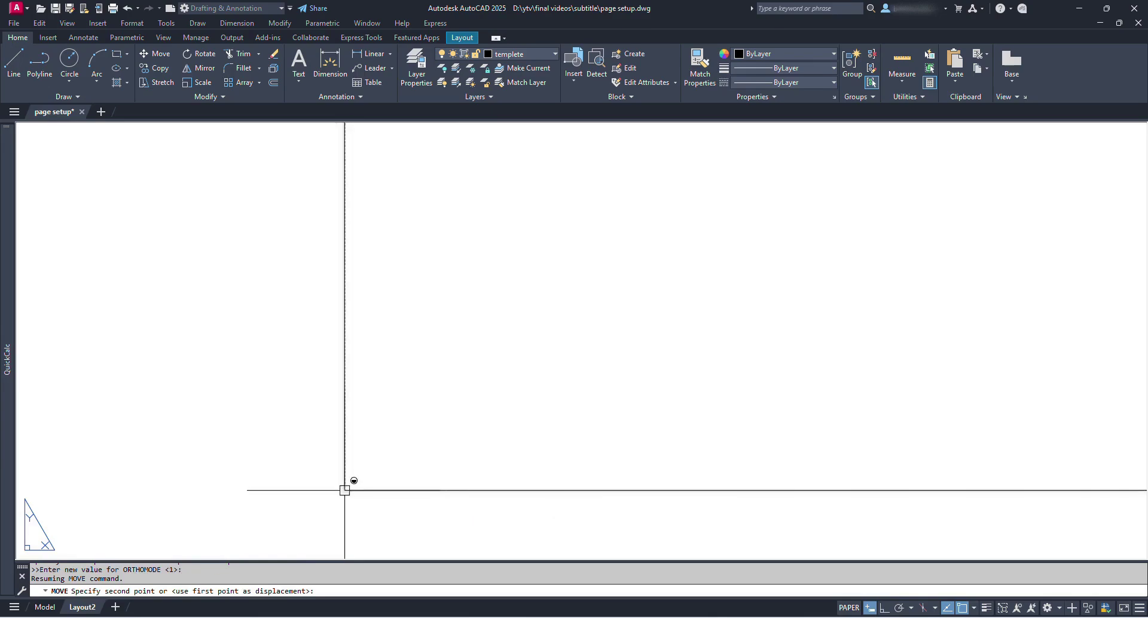
scroll(444, 470, "down", 8)
key("Escape")
Step: Offset the sheet-sized rectangle 8 mm inward to form the inner border
type("o")
key("Return")
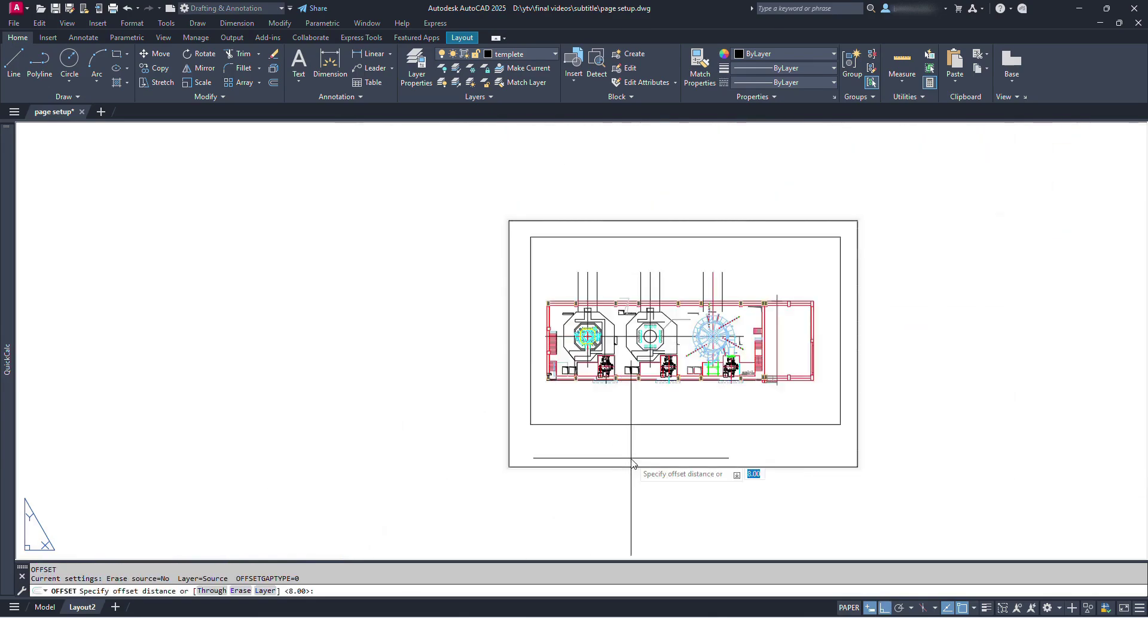
type("8")
key("Return")
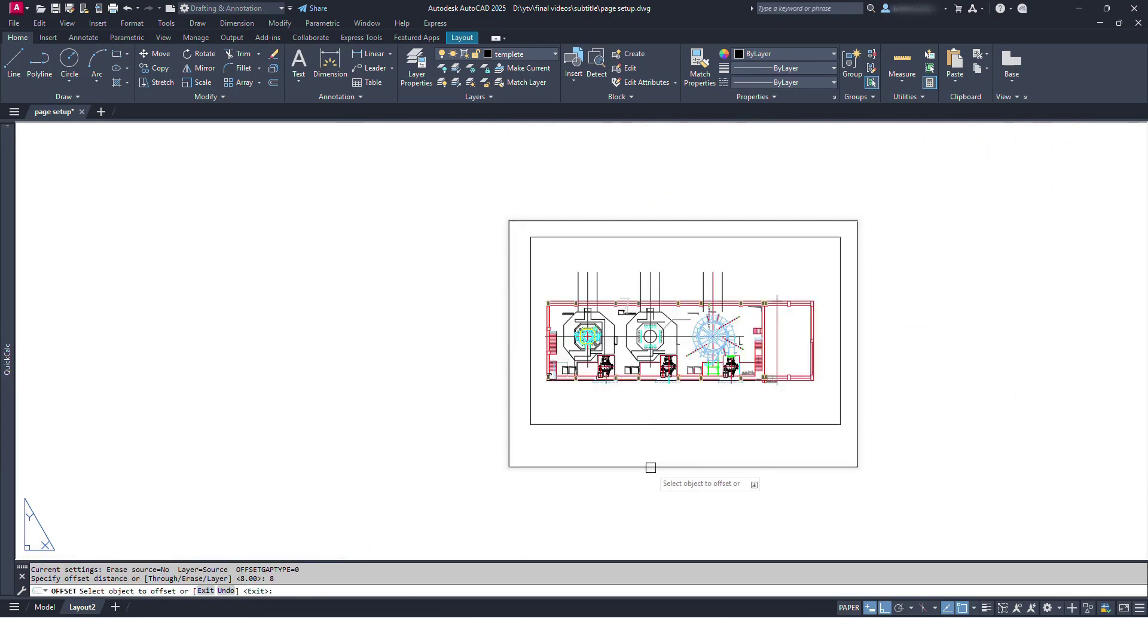
left_click(650, 465)
left_click(620, 436)
scroll(530, 320, "up", 4)
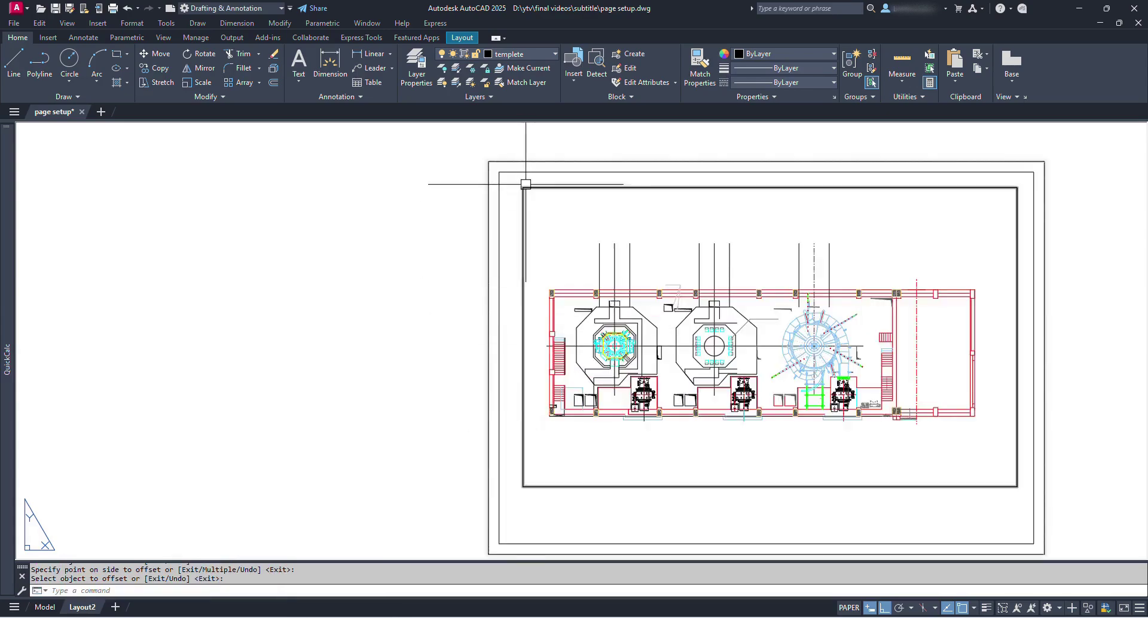
key("Escape")
Step: Stretch the left side of the inner border 6 mm to the right
type("s")
key("Return")
scroll(508, 186, "down", 4)
left_click(507, 245)
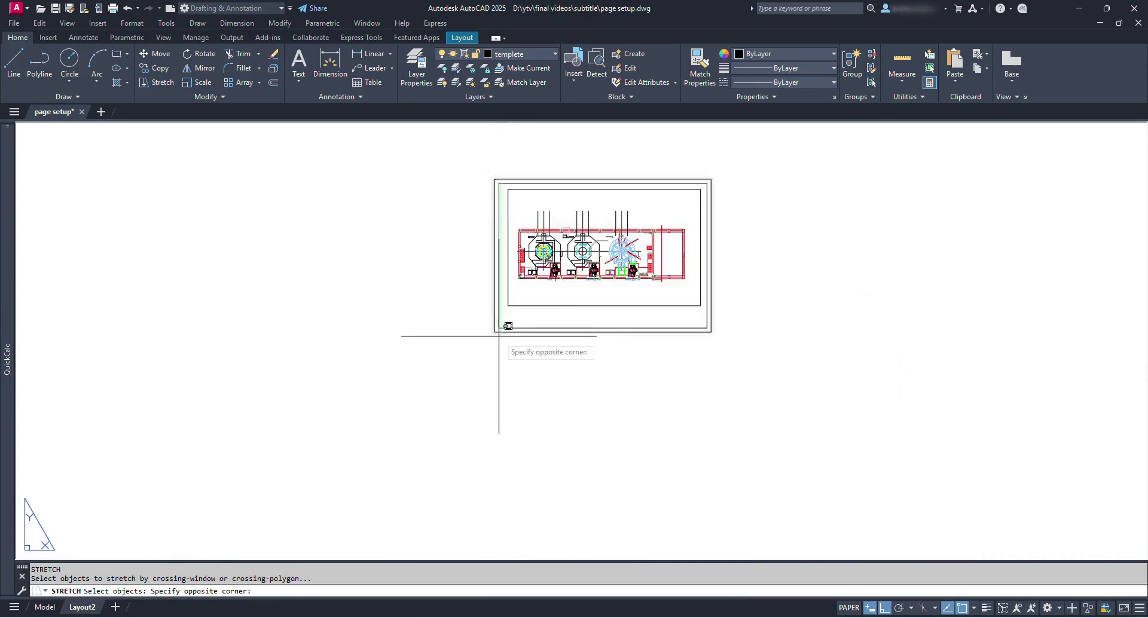
left_click(496, 335)
key("Return")
scroll(498, 347, "up", 6)
left_click(502, 353)
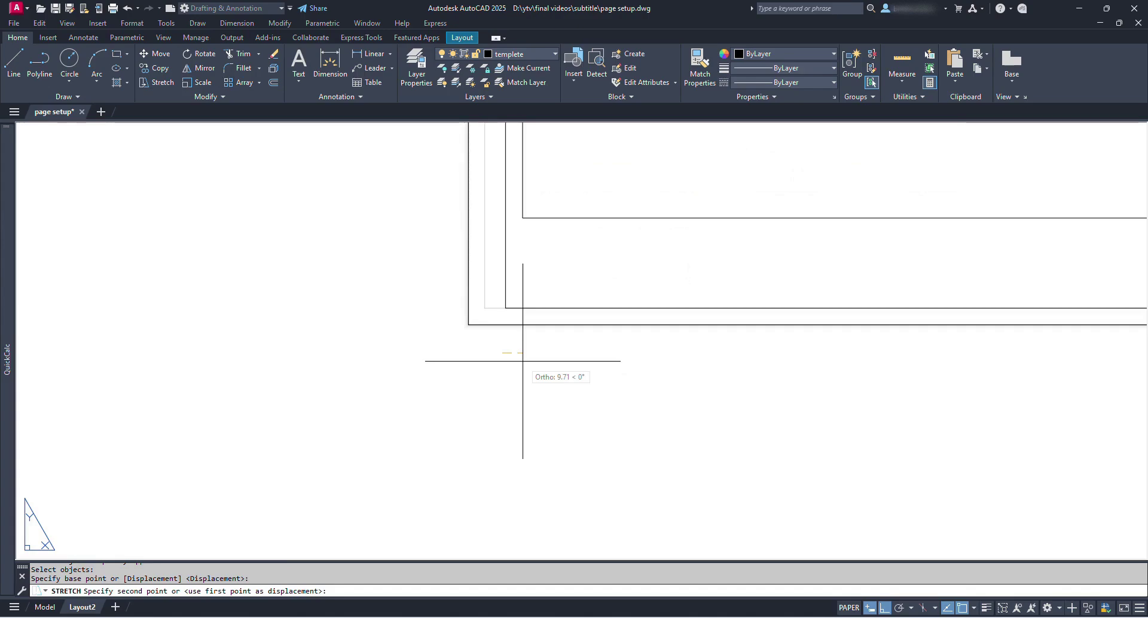
type("6")
key("Return")
key("Escape")
Step: Draw a horizontal line across the inner border, between the viewport and the border's lower edge
scroll(605, 338, "down", 4)
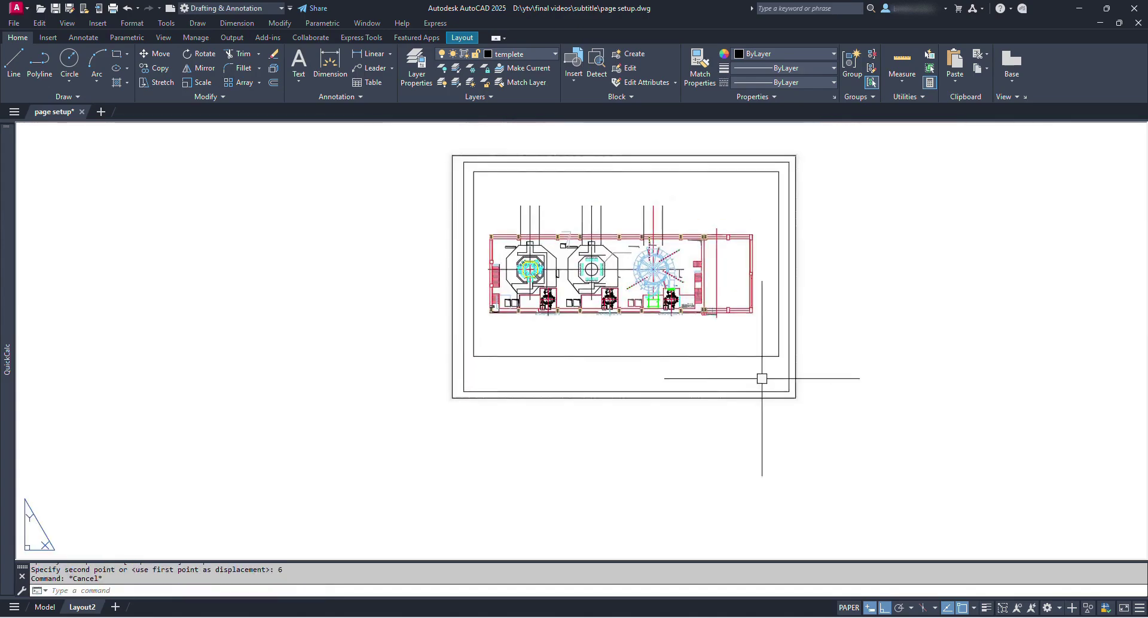
scroll(700, 382, "up", 2)
type("L")
key("Return")
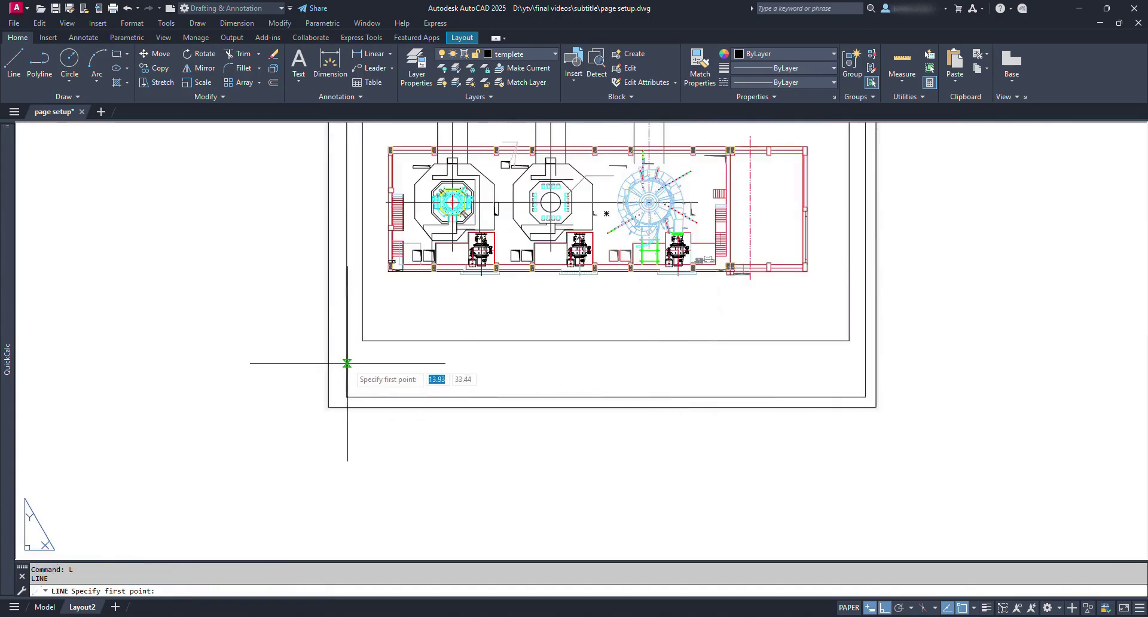
left_click(347, 363)
left_click(865, 364)
key("Escape")
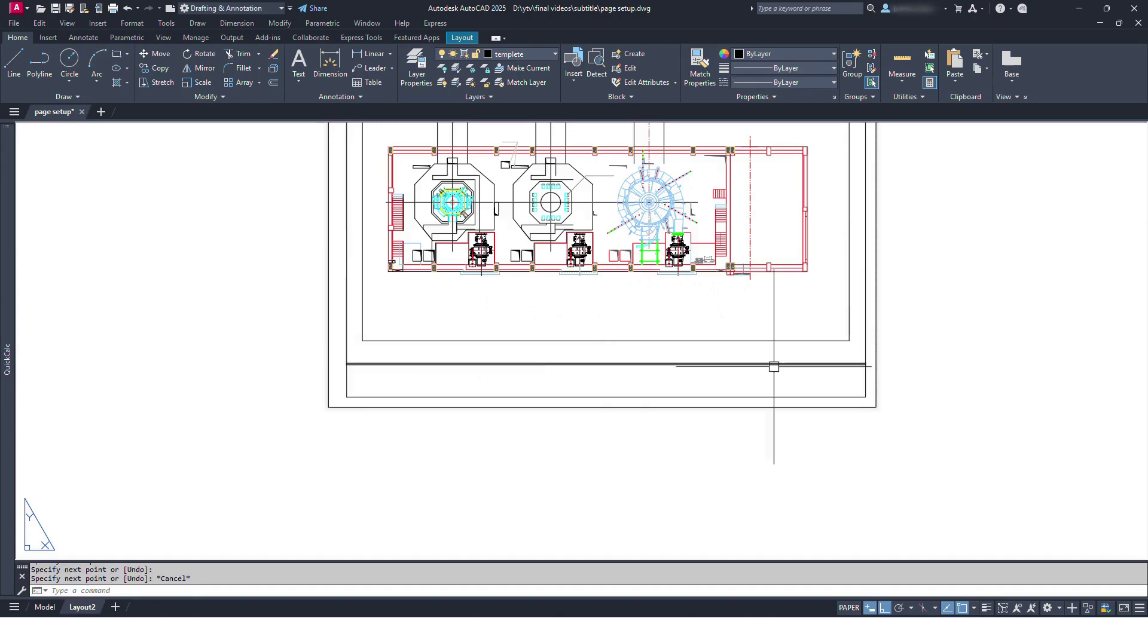
Step: Draw a vertical divider from the new horizontal line down to the inner border's lower edge
key("Return")
left_click(447, 364)
left_click(447, 397)
key("Escape")
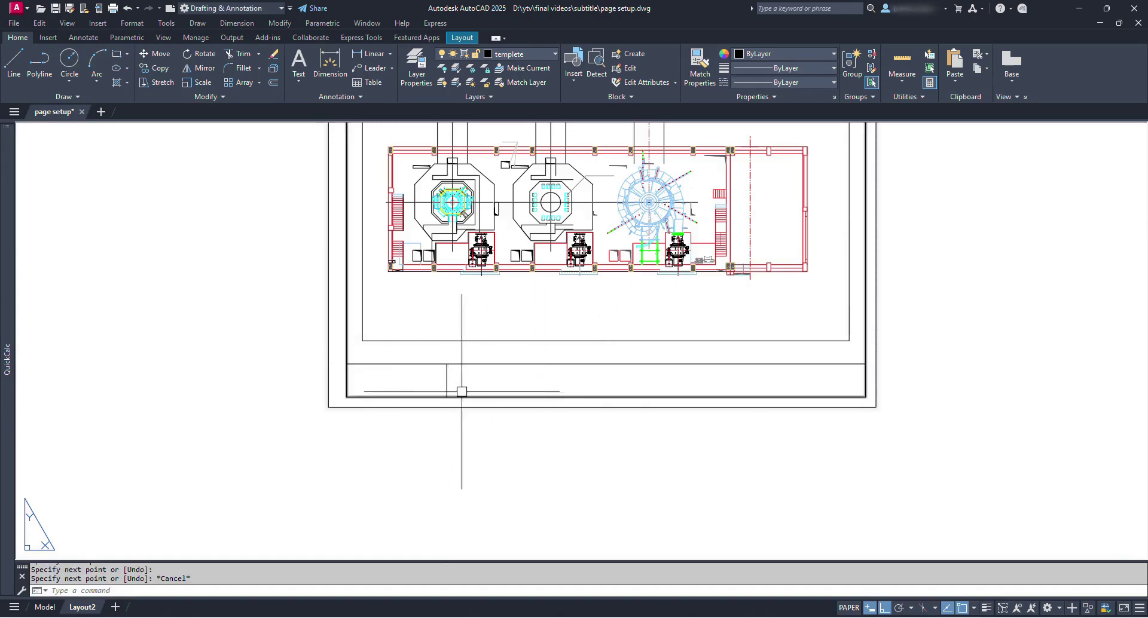
Step: Copy the vertical divider three times to the right to split the title strip into five cells
type("co")
key("Return")
left_click(447, 383)
key("Return")
left_click(447, 425)
left_click(527, 426)
left_click(608, 455)
left_click(650, 454)
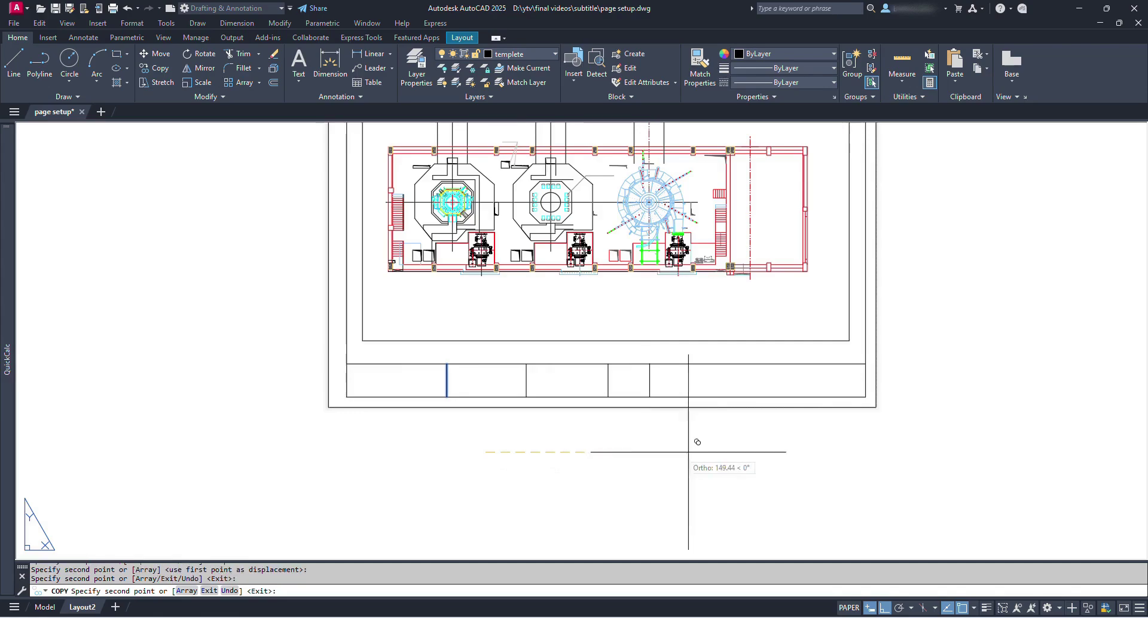
left_click(689, 452)
key("Escape")
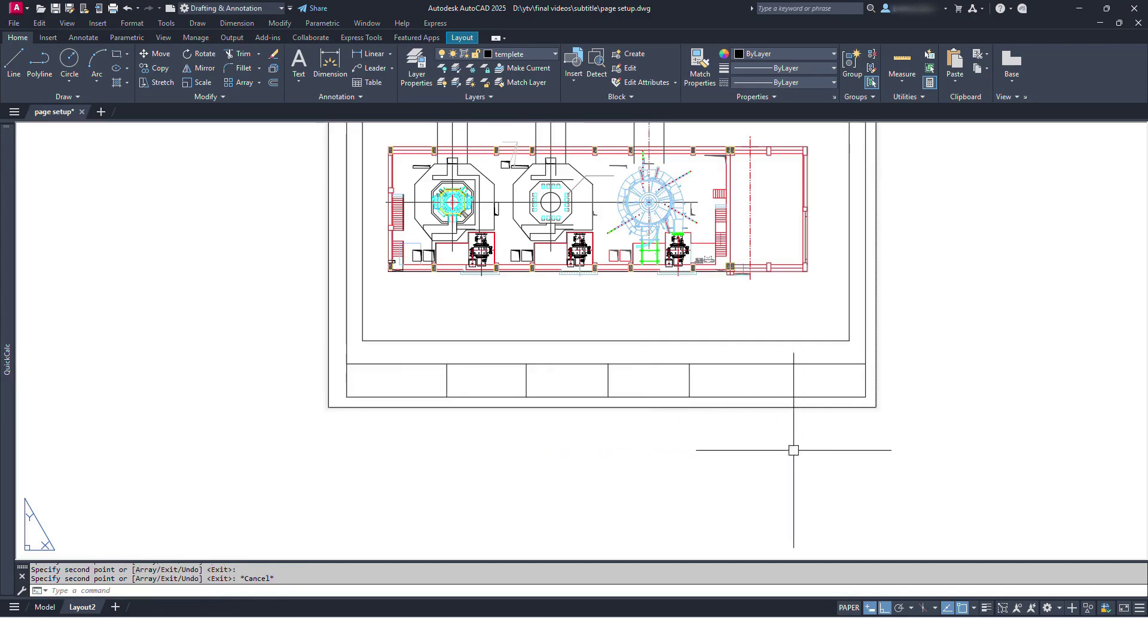
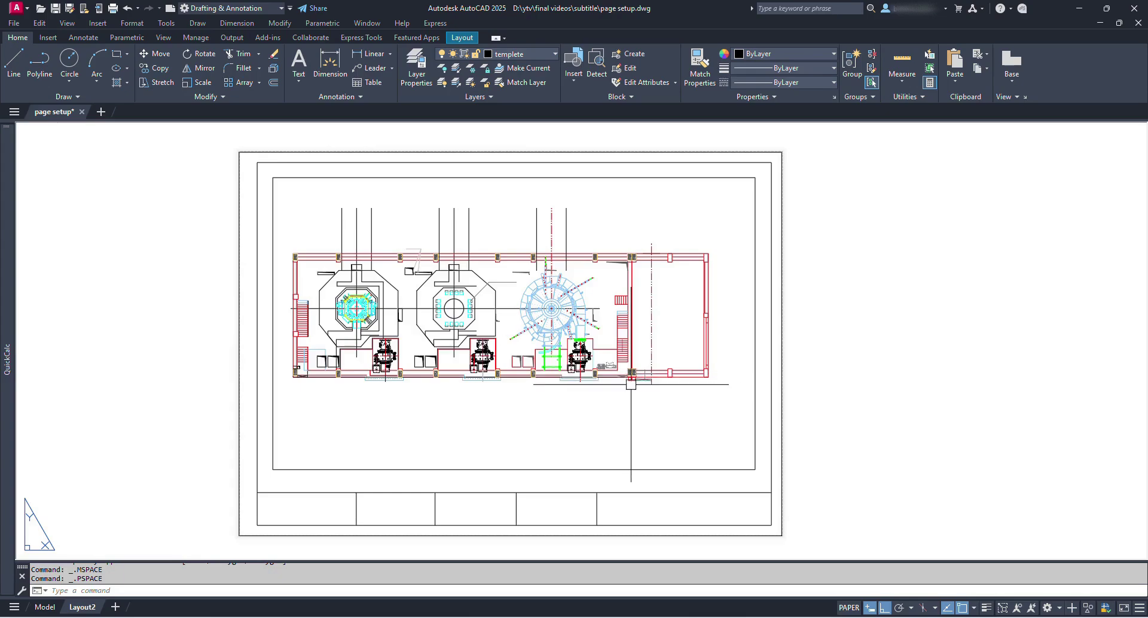
Step: Show the viewport's properties to check its custom scale, and deselect the viewport
key("ctrl+1")
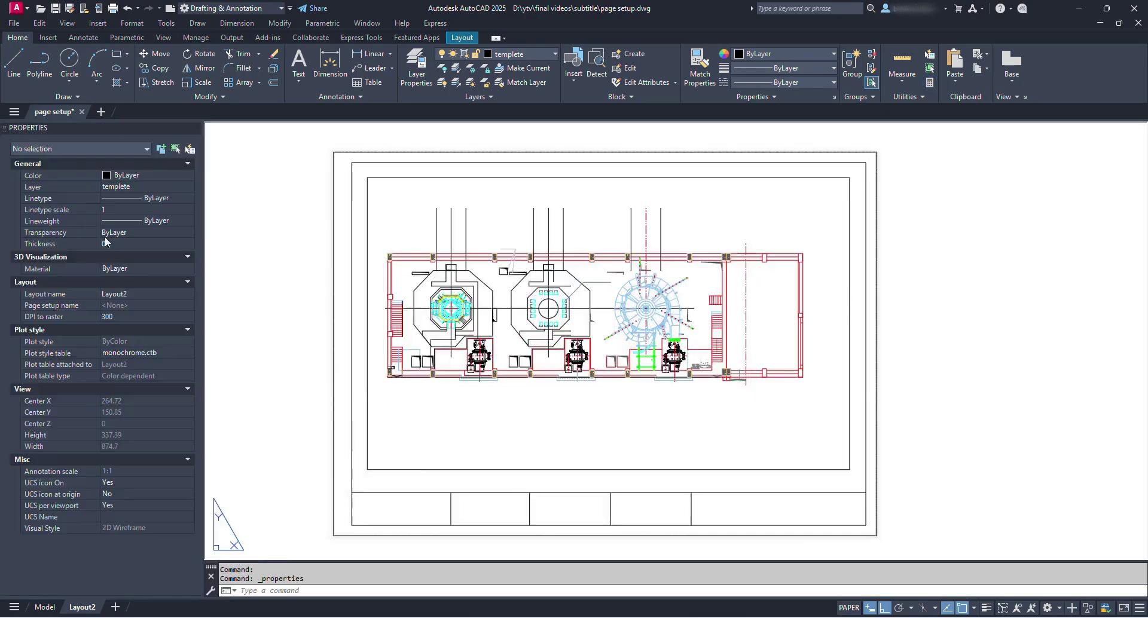
left_click(595, 469)
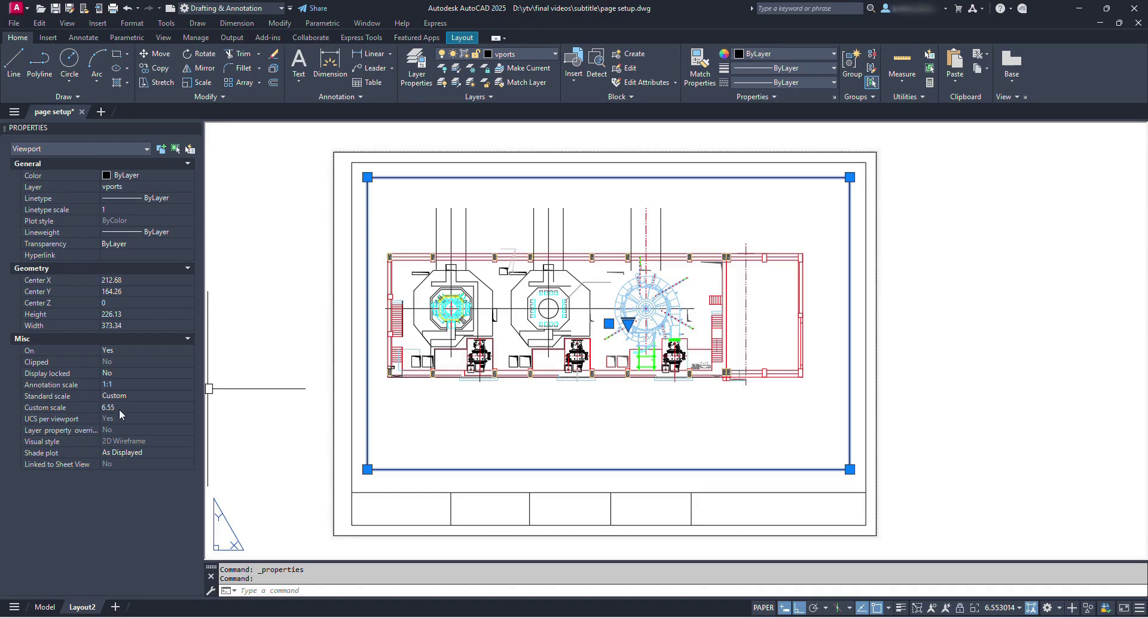
key("Escape")
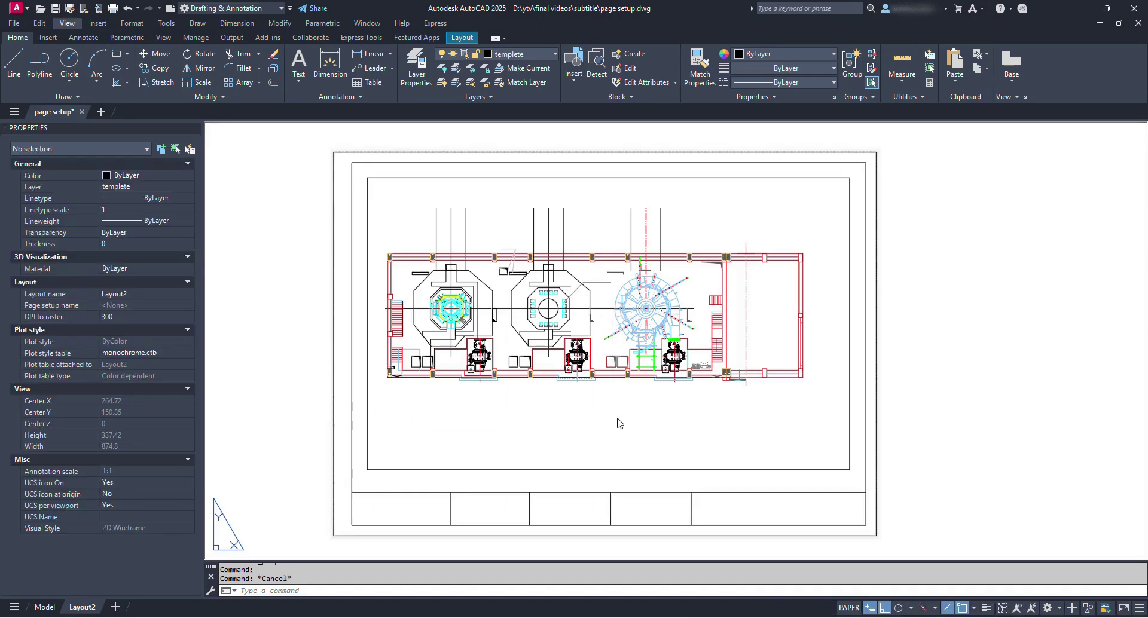
Step: Activate the viewport, zoom the floor plan in a little within it and return to paper space
double_click(623, 415)
scroll(623, 413, "down", 2)
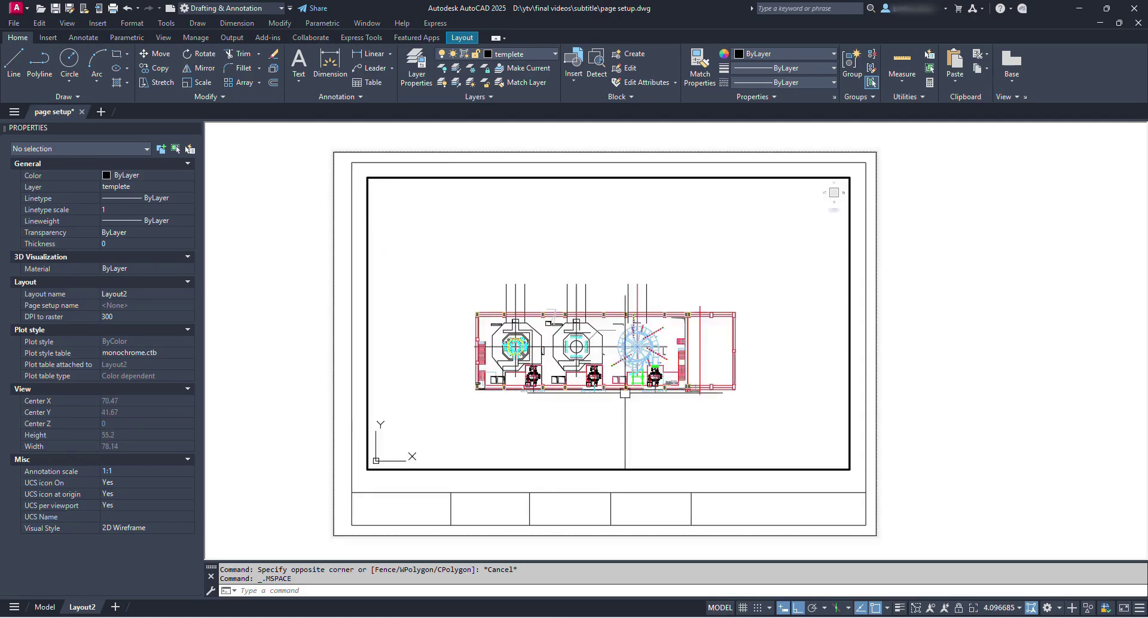
scroll(619, 352, "up", 2)
scroll(619, 352, "up", 1)
type("z")
key("Return")
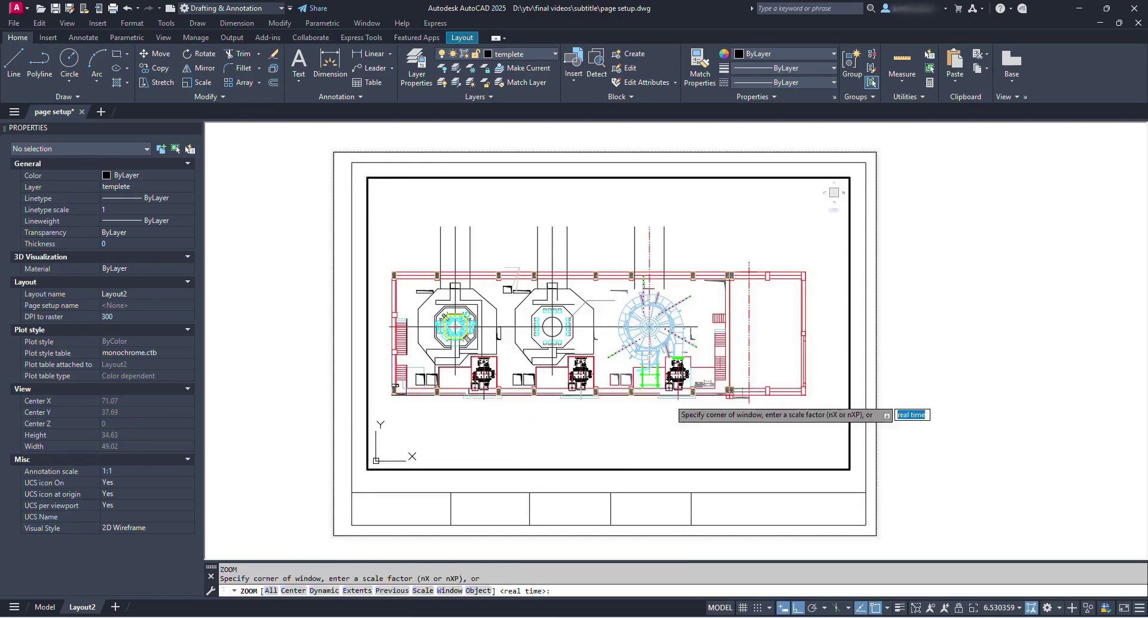
key("Return")
scroll(397, 452, "up", 2)
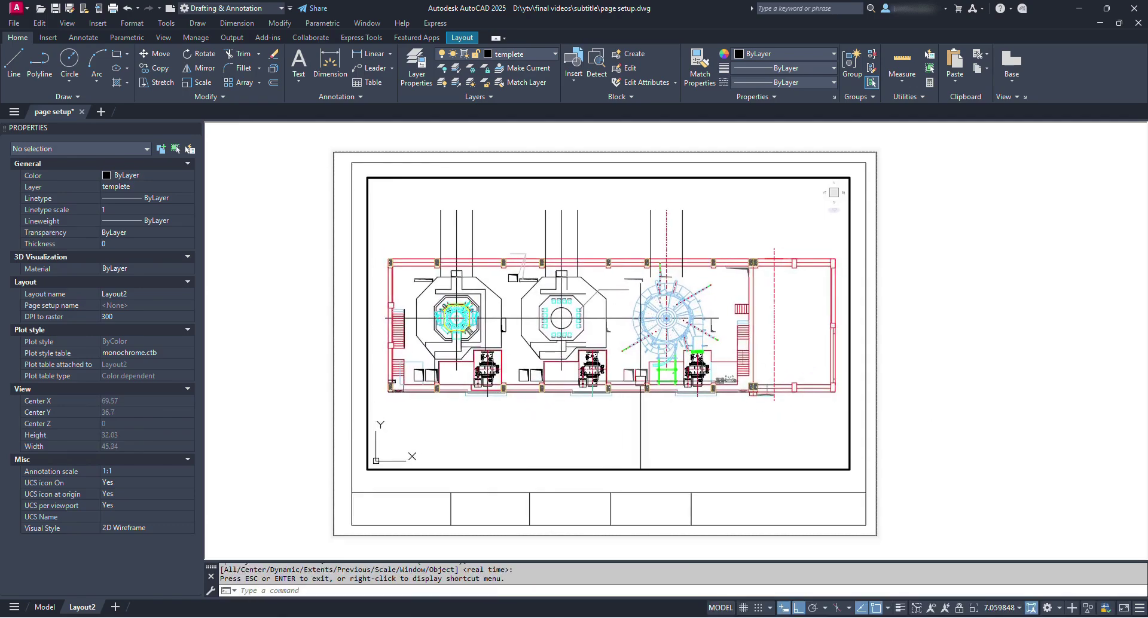
key("Escape")
double_click(270, 309)
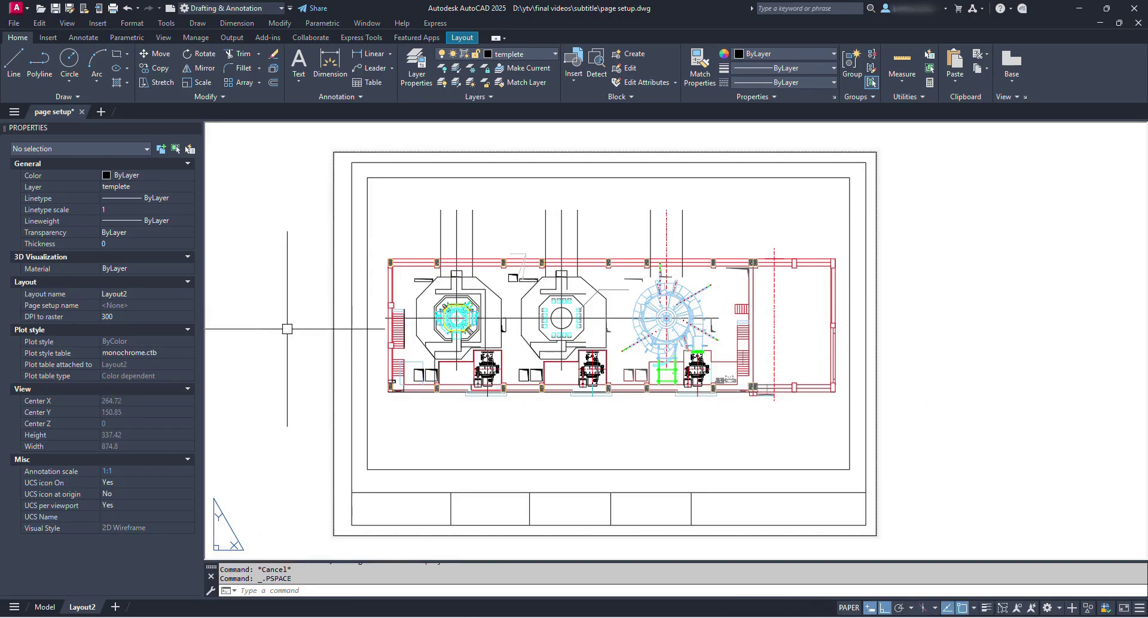
Step: Set the viewport's custom scale to 10
left_click(367, 450)
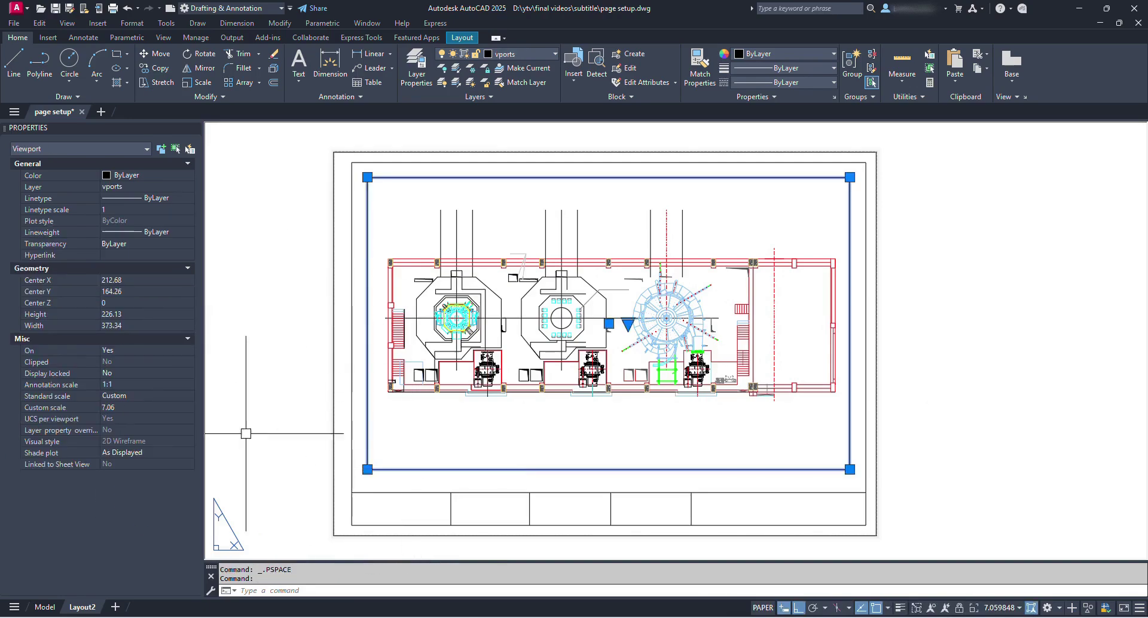
left_click(130, 407)
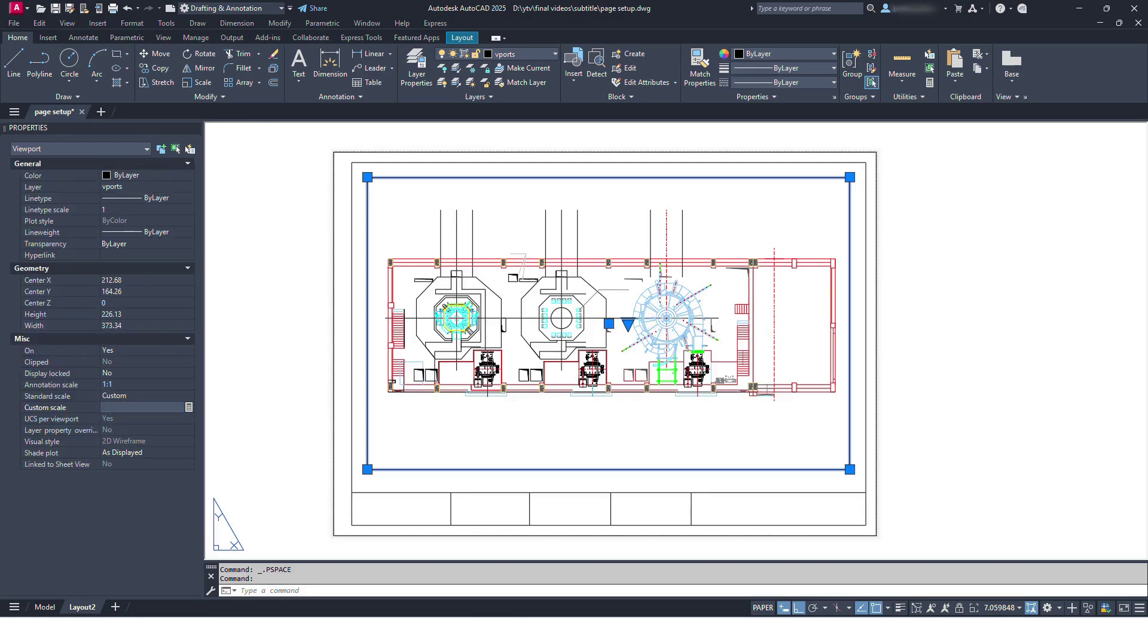
key("Return")
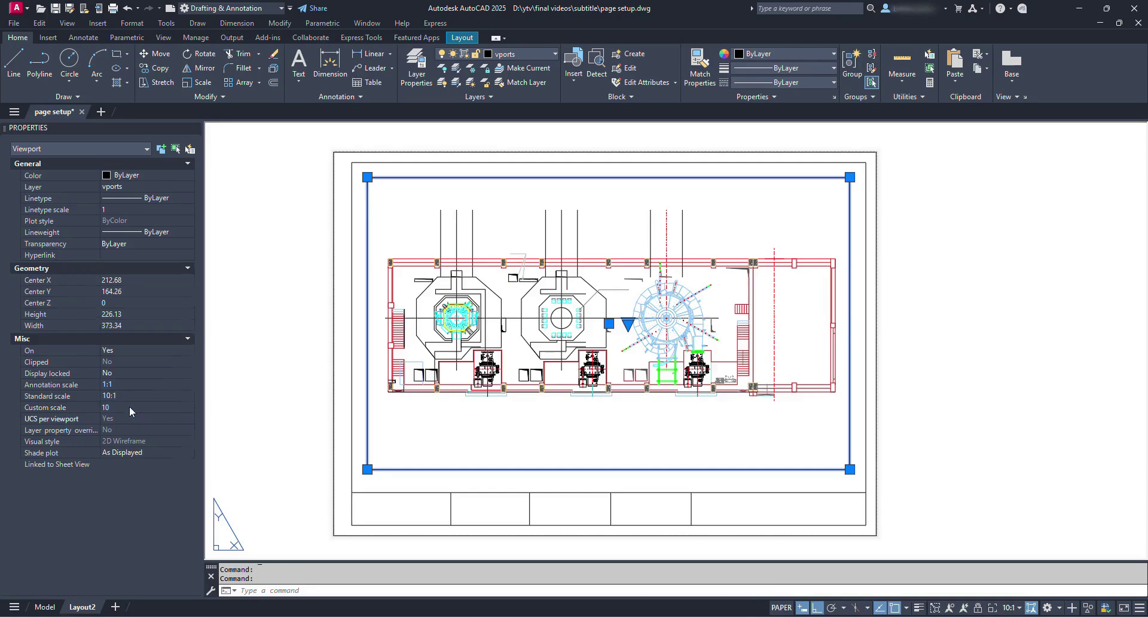
Step: Stretch the viewport outward past both sides of the sheet to a width of about 515 mm
left_click(367, 469)
left_click(272, 470)
left_click(850, 469)
left_click(938, 470)
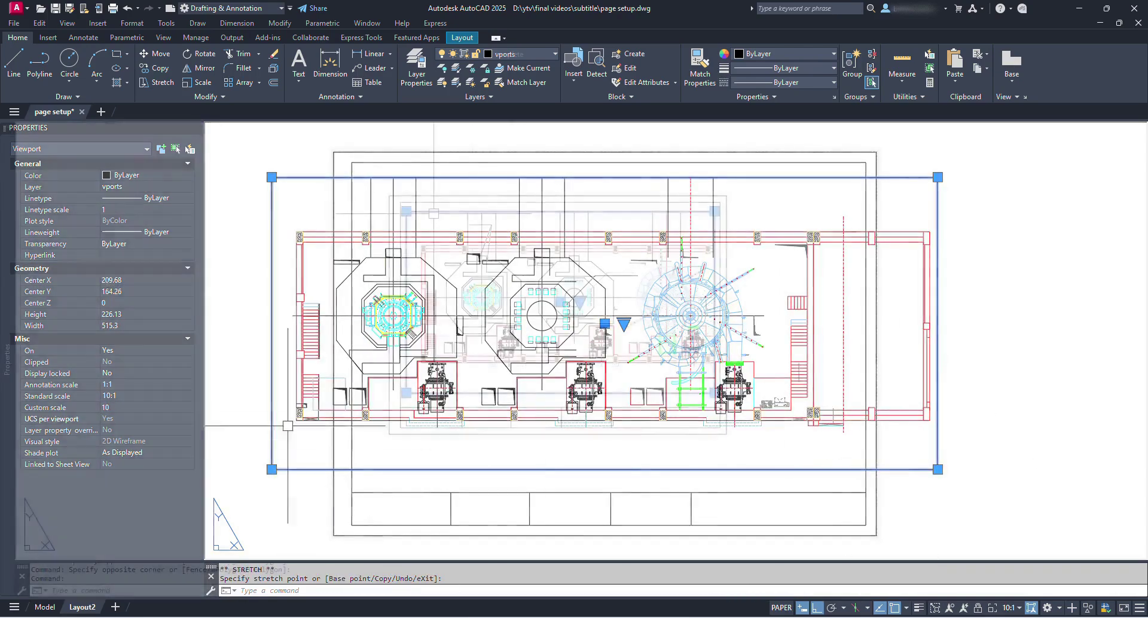
Step: Move the viewport straight up by about 25 mm within the inner border
scroll(717, 358, "down", 3)
type("m")
key("Return")
left_click(586, 300)
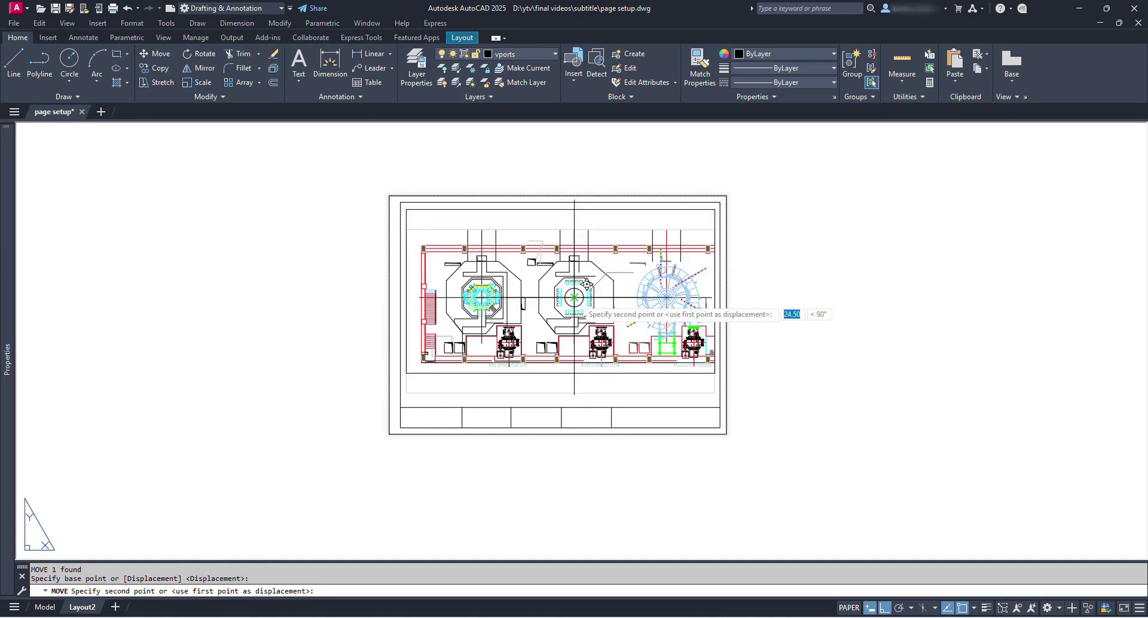
left_click(590, 278)
Step: Draw a 10-unit horizontal test line below the floor plan in the viewport's model space, then return to paper space
double_click(550, 359)
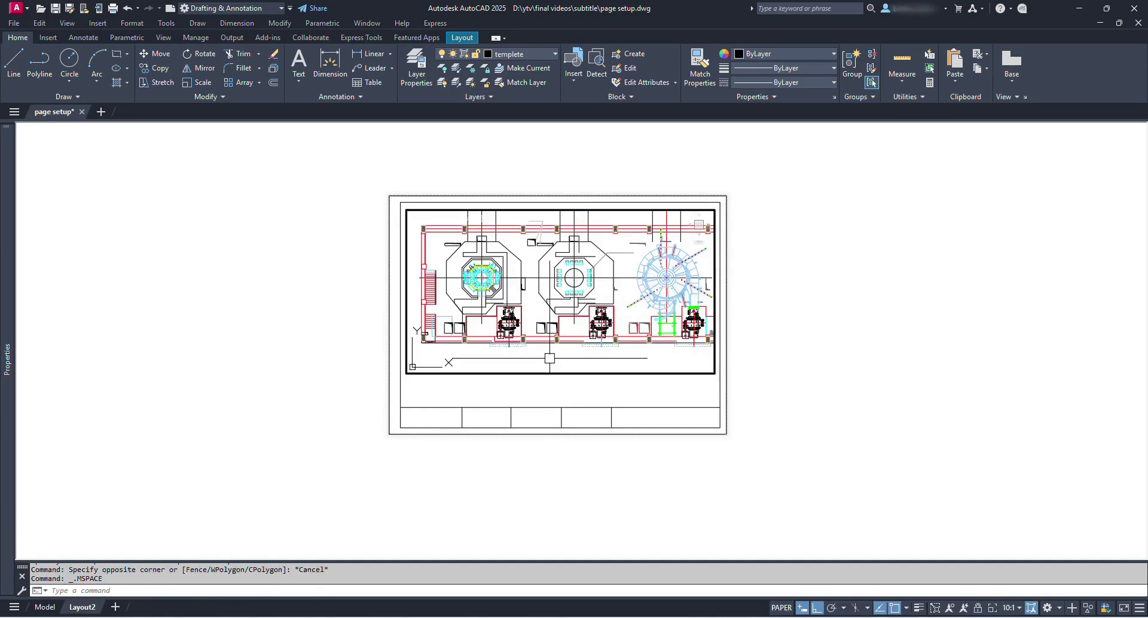
type("l")
key("Return")
left_click(479, 359)
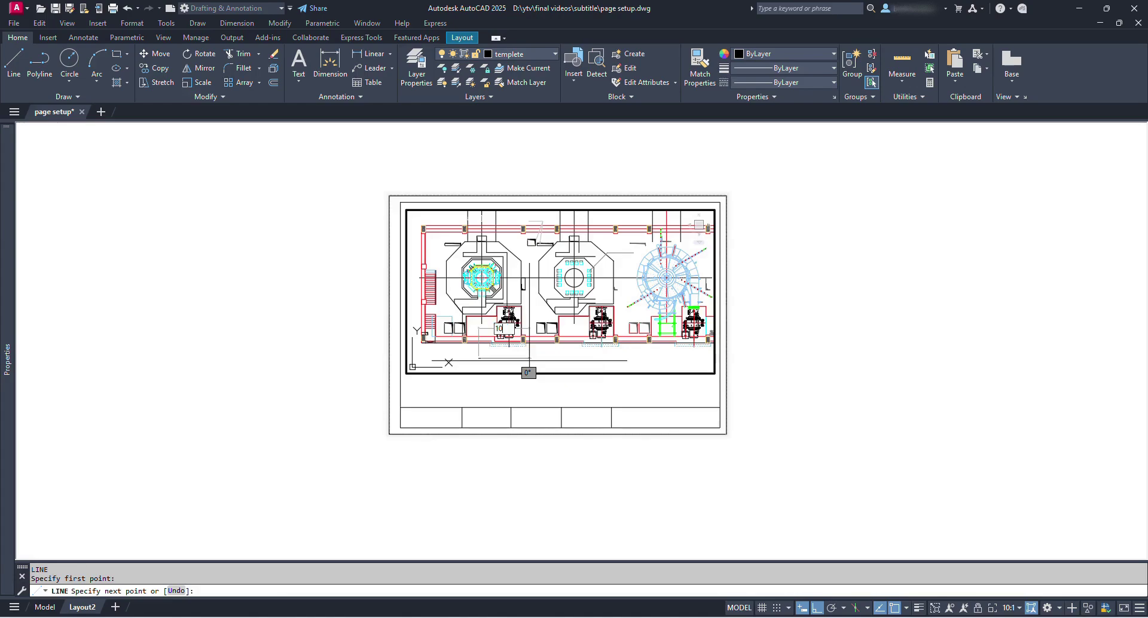
type("10")
key("Return")
key("Escape")
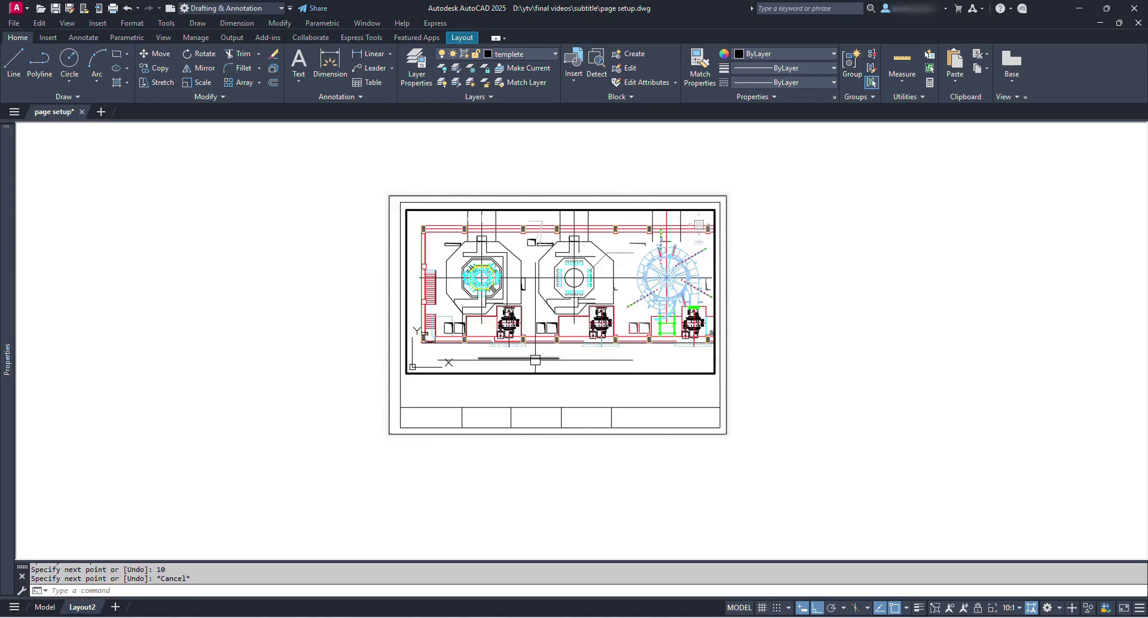
double_click(625, 392)
Step: Add a linear dimension to the test line from paper space, placing it below the line
scroll(510, 395, "up", 5)
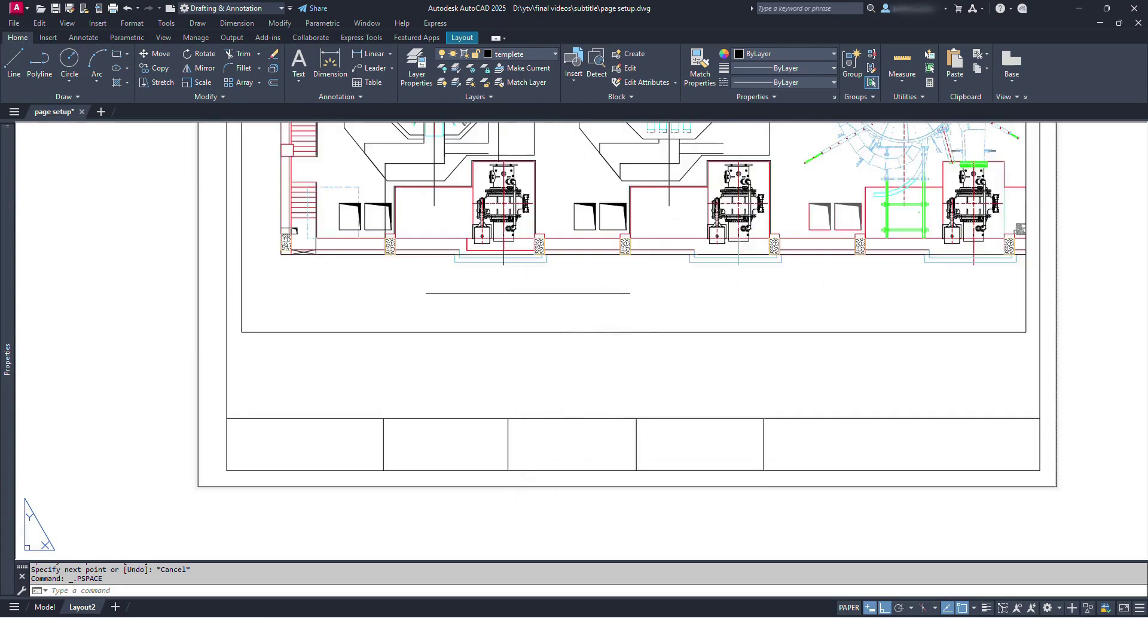
left_click(371, 53)
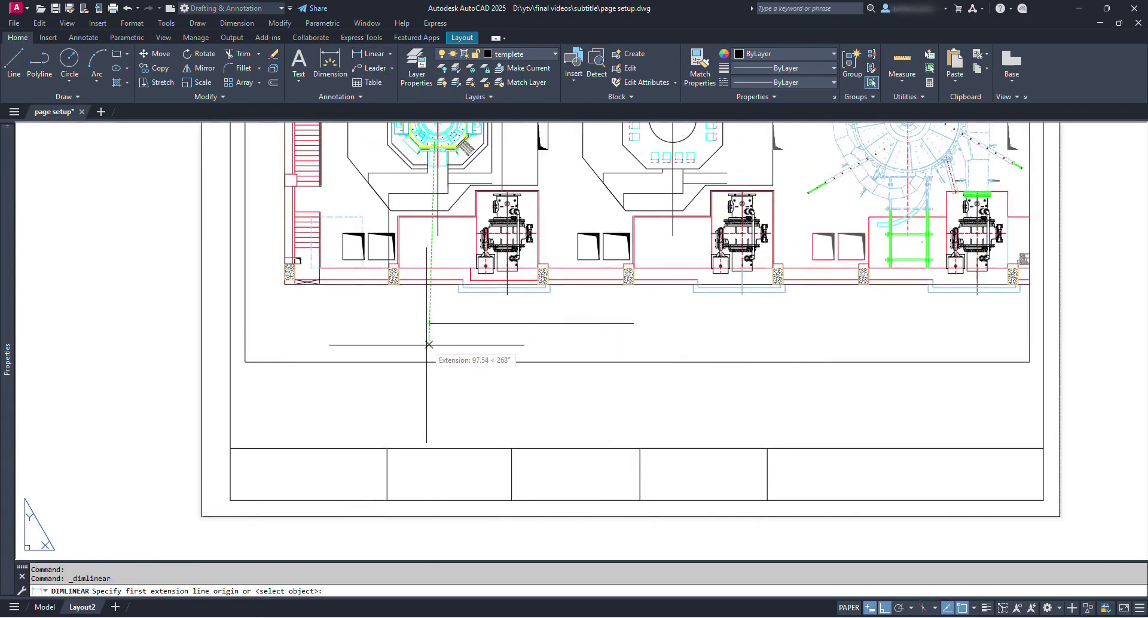
scroll(435, 347, "up", 2)
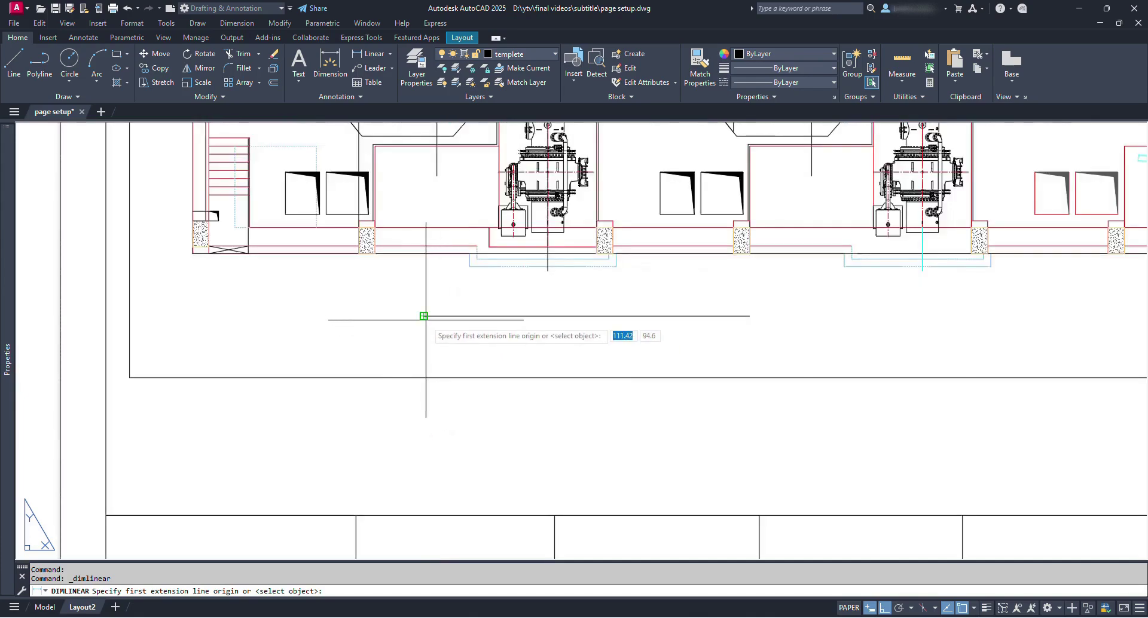
left_click(430, 323)
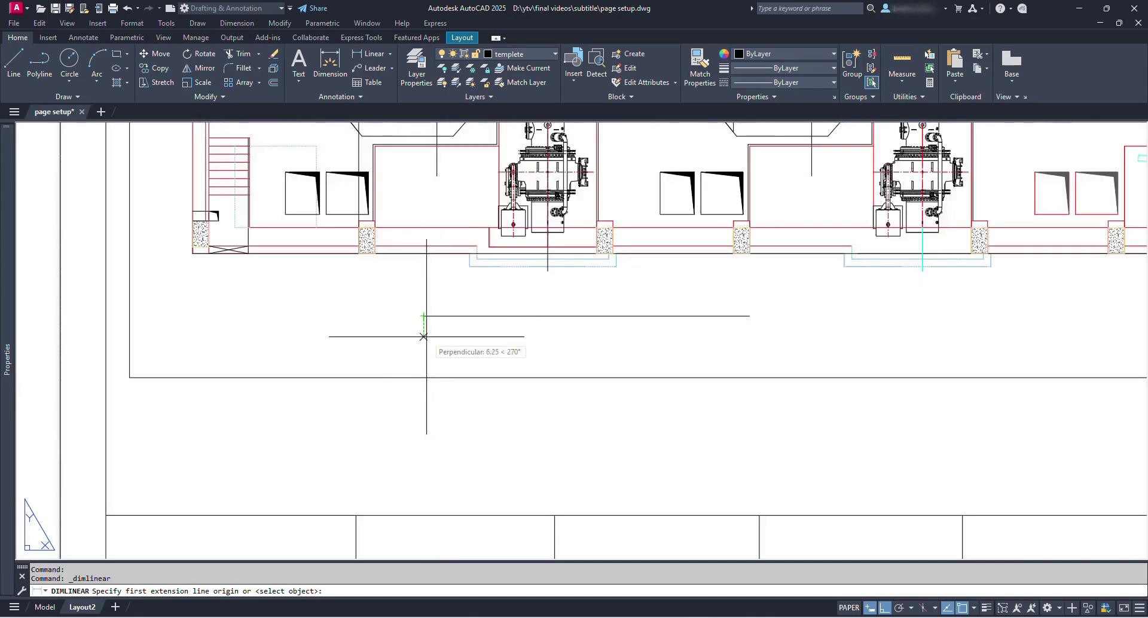
left_click(749, 317)
left_click(733, 410)
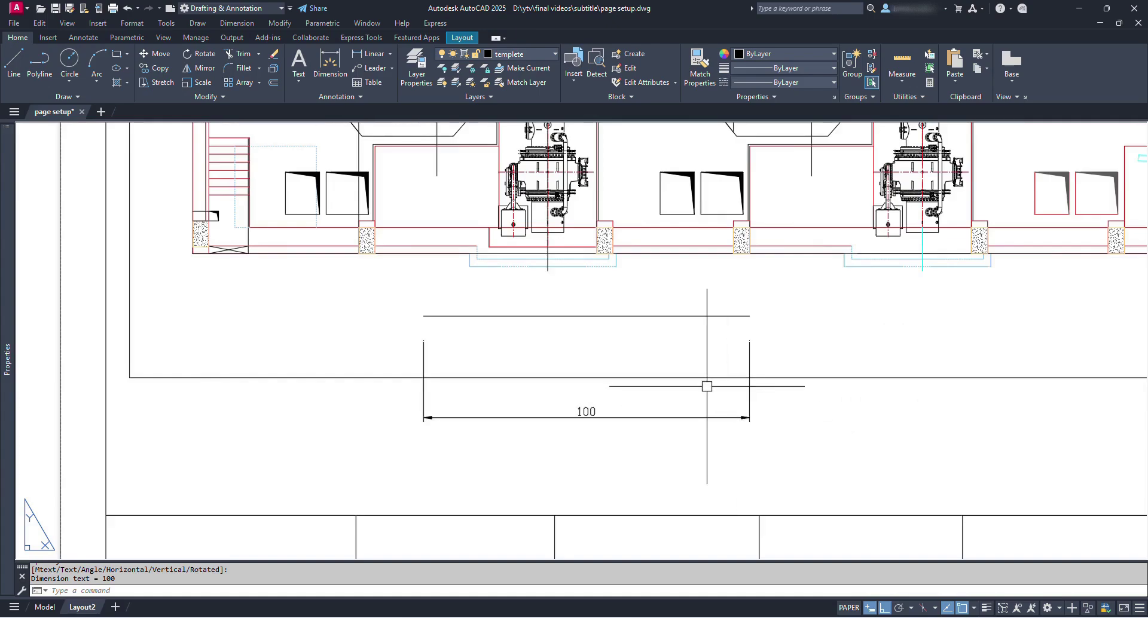
Step: Erase the linear dimension of the test line from paper space
scroll(705, 385, "down", 2)
middle_click_drag(741, 423, 593, 376)
left_click(593, 377)
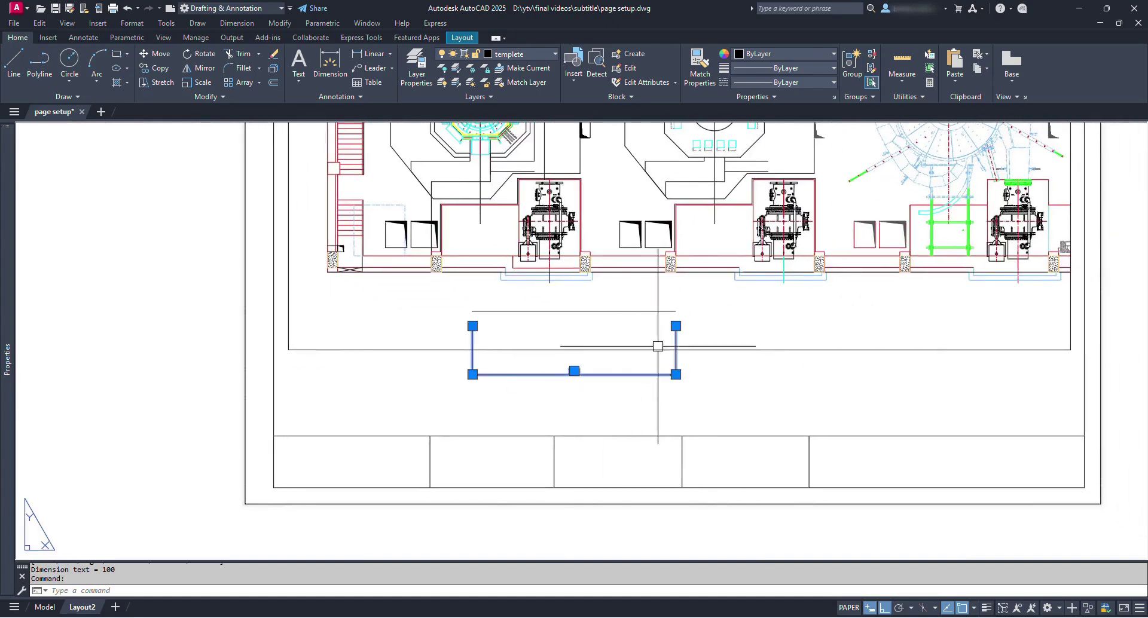
left_click(613, 311)
left_click(653, 405)
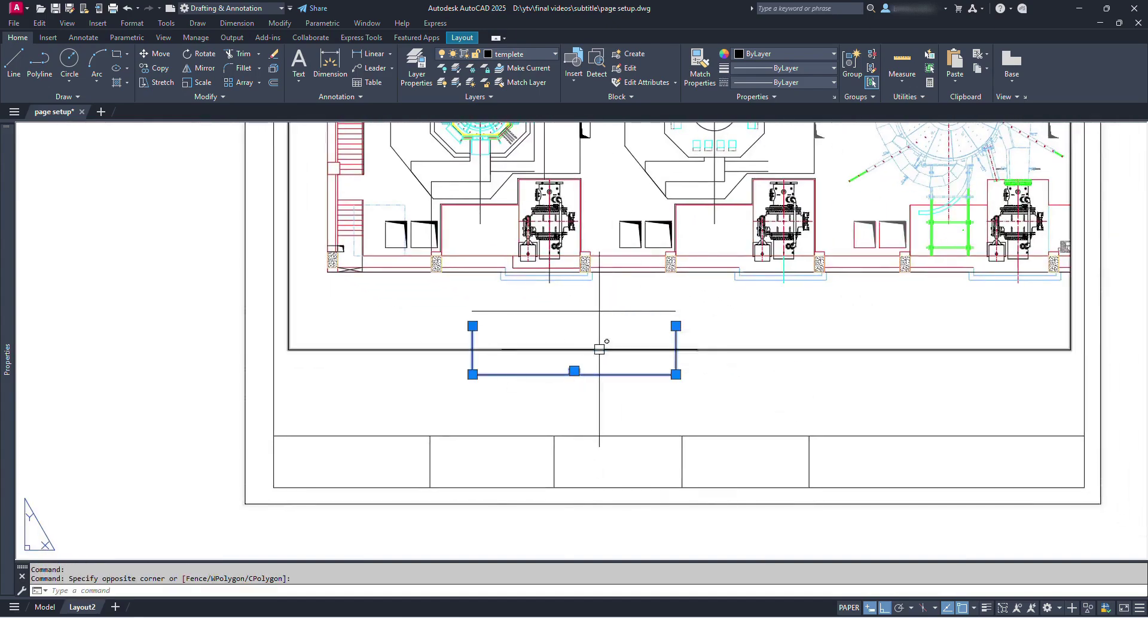
scroll(594, 379, "up", 4)
scroll(610, 381, "up", 1)
scroll(654, 326, "down", 5)
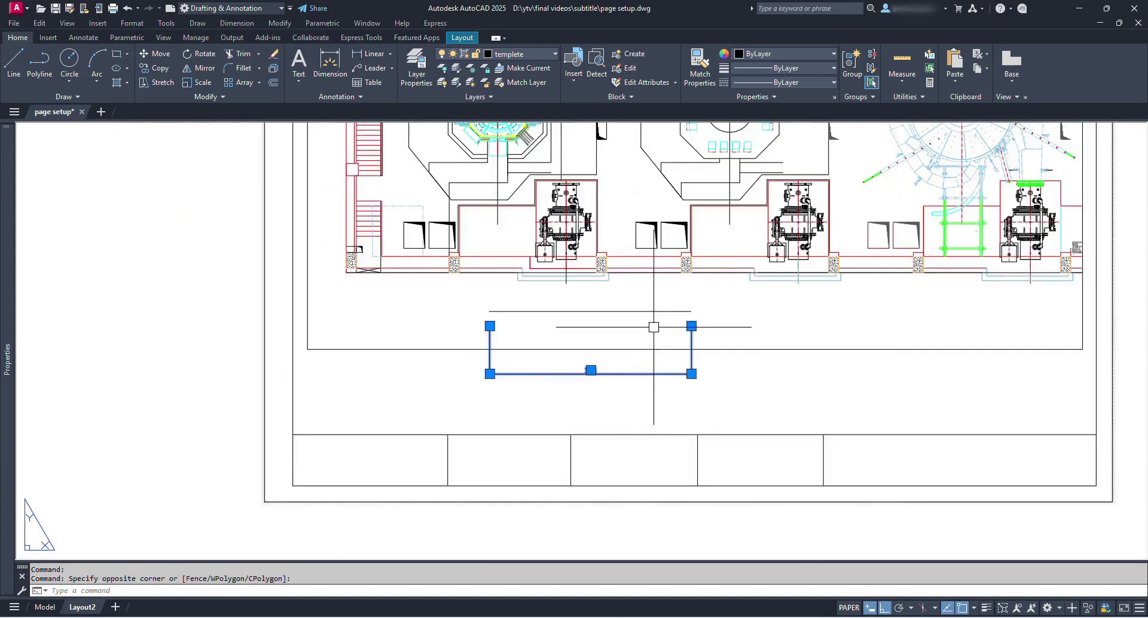
key("Escape")
type("E")
key("Return")
left_click(630, 423)
key("Return")
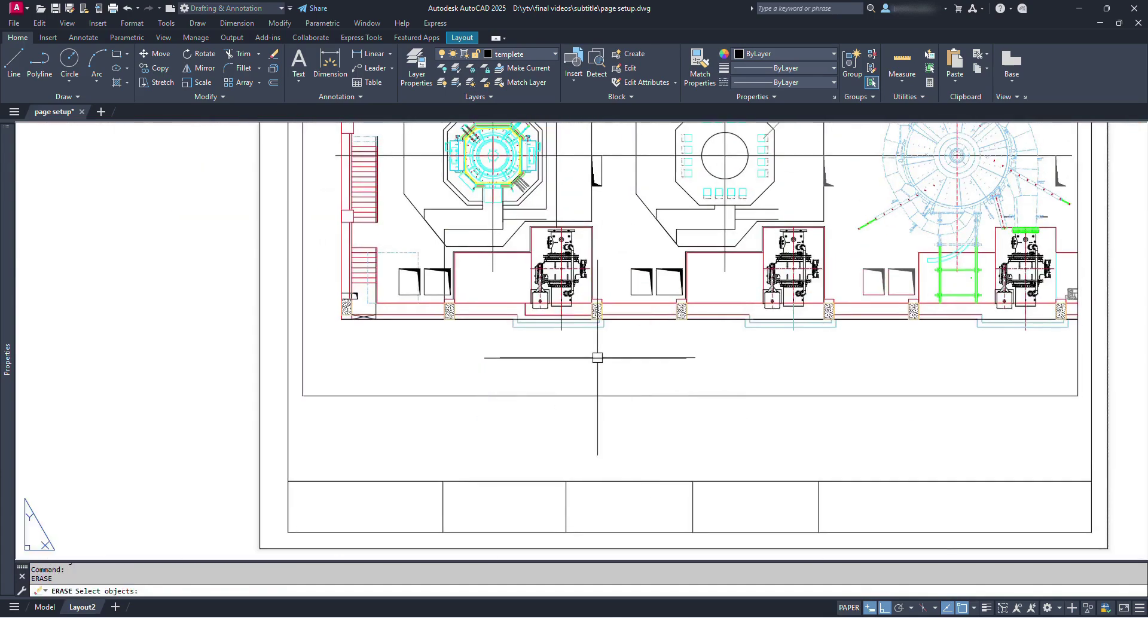
Step: Activate the viewport, erase the horizontal test line inside it and return to paper space
double_click(631, 377)
type("E")
key("Return")
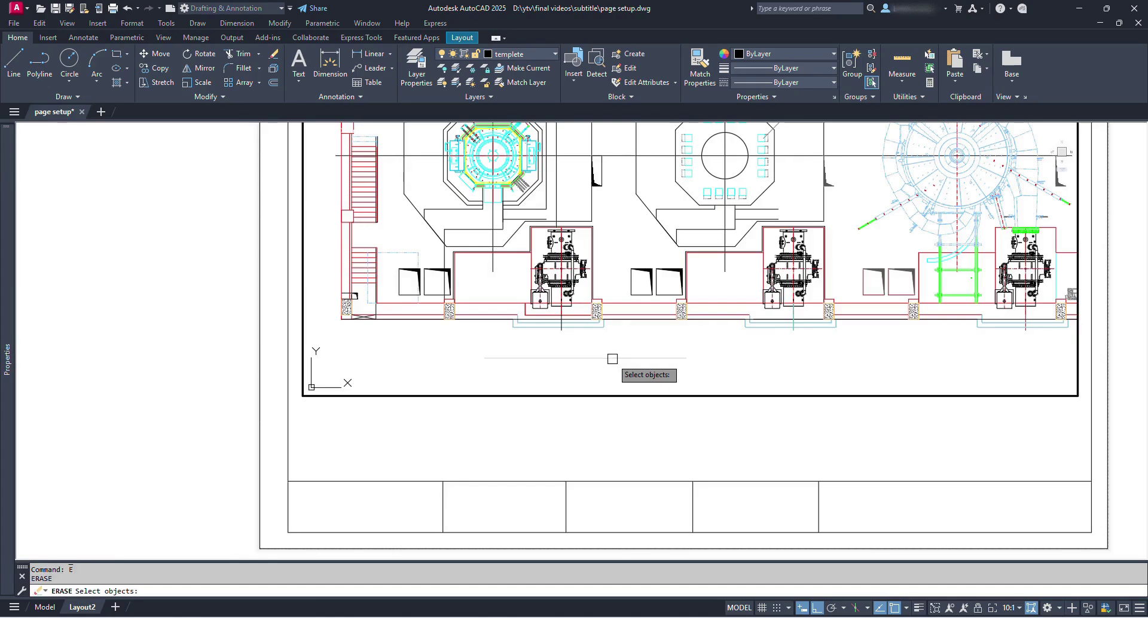
left_click(611, 358)
key("Return")
double_click(662, 443)
Step: Add multiline text reading "plan" and "scale 1:100" centrally below the floor plan in paper space
scroll(661, 434, "down", 2)
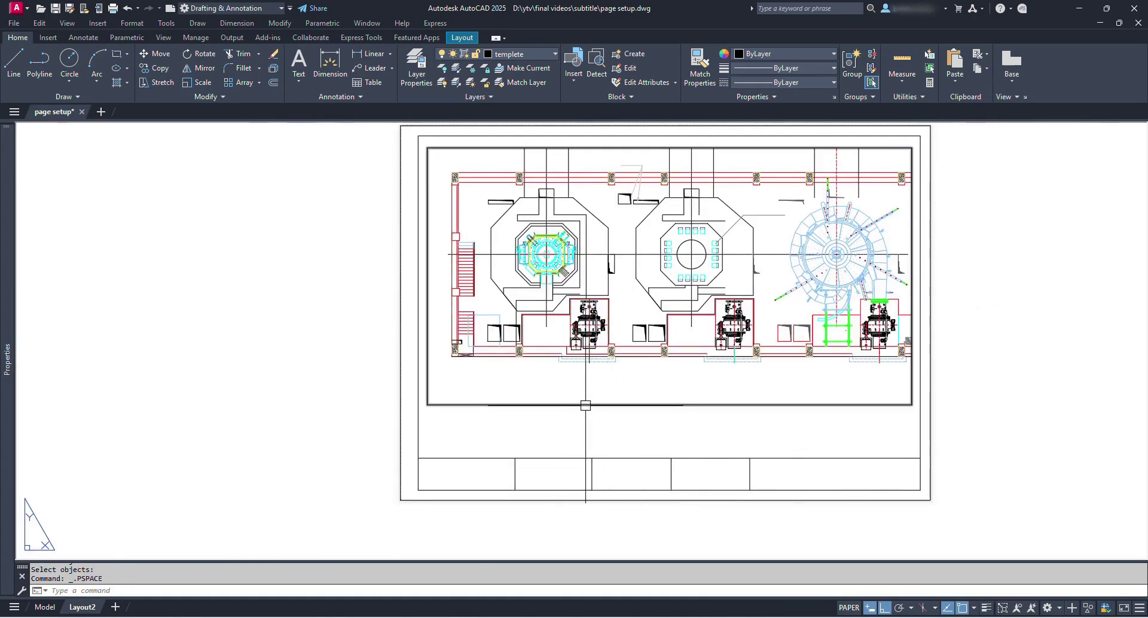
type("t")
key("Return")
scroll(618, 388, "up", 2)
left_click(629, 381)
left_click(686, 402)
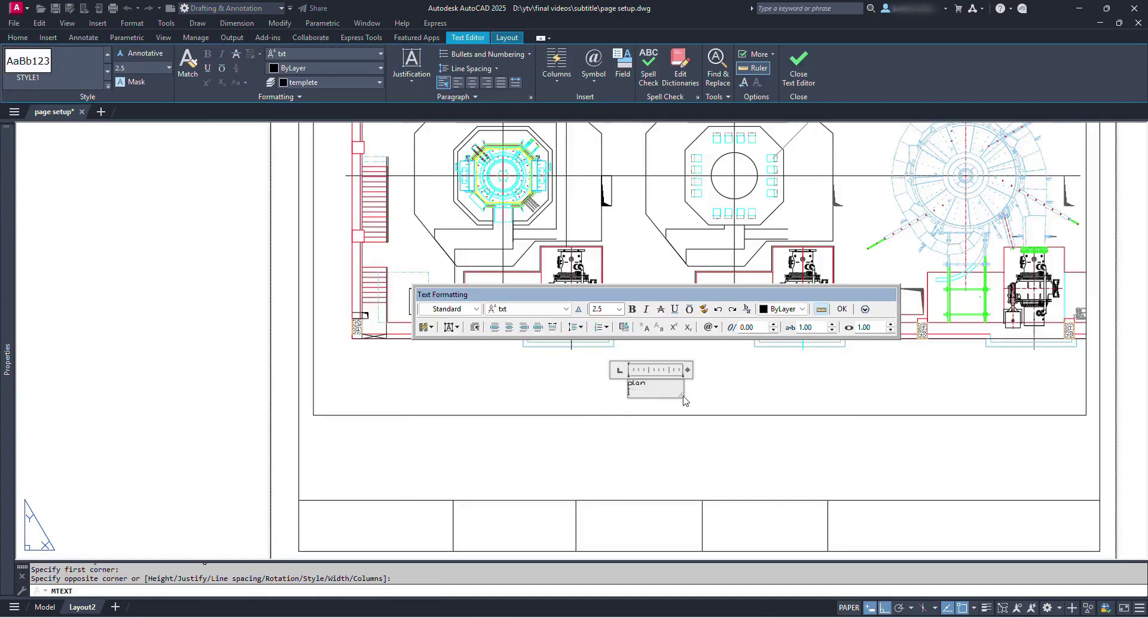
type("plan scol")
left_click(736, 415)
key("Return")
scroll(736, 386, "down", 4)
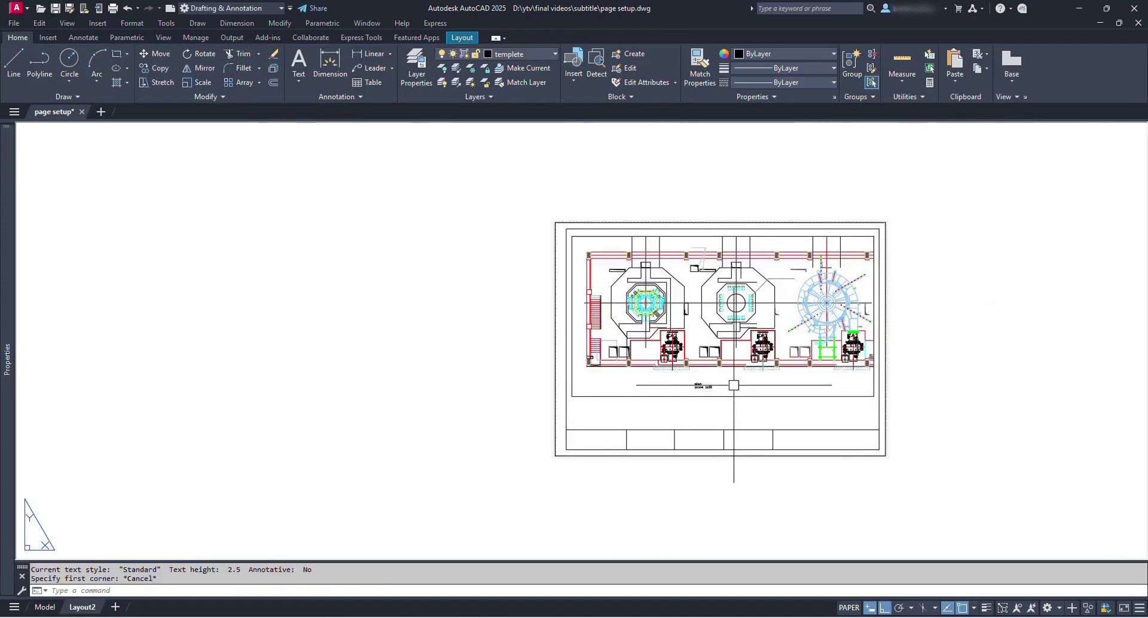
key("Escape")
Step: Stretch the viewport's lower edge up to just below the floor plan, leaving the scale text outside it
left_click(747, 404)
left_click(694, 386)
scroll(707, 391, "up", 2)
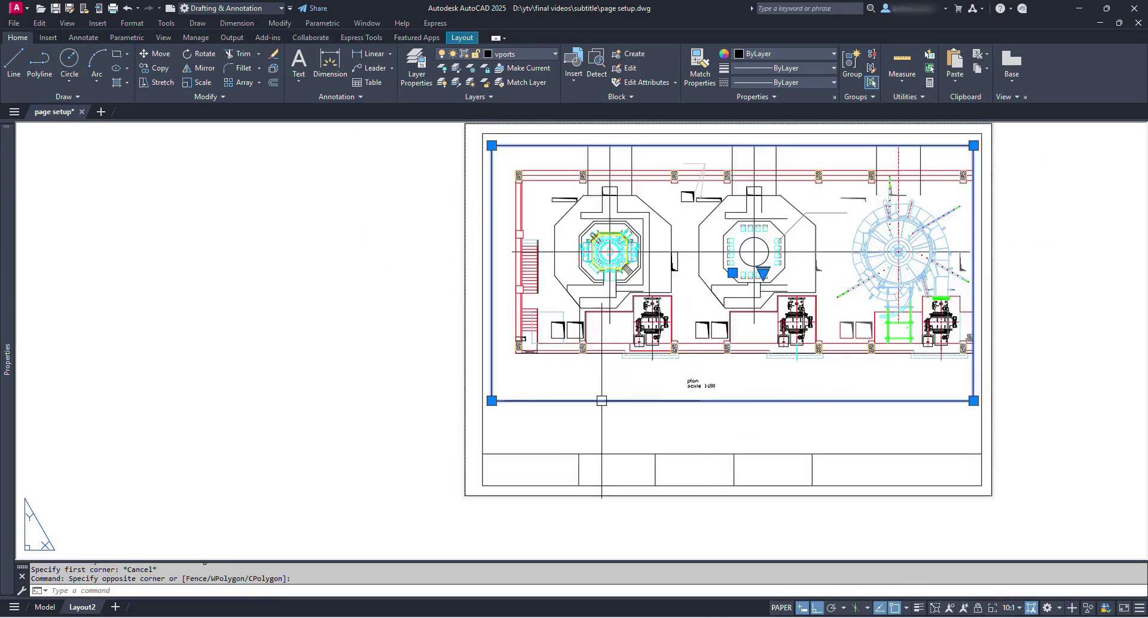
left_click(492, 401)
left_click(549, 370)
key("Escape")
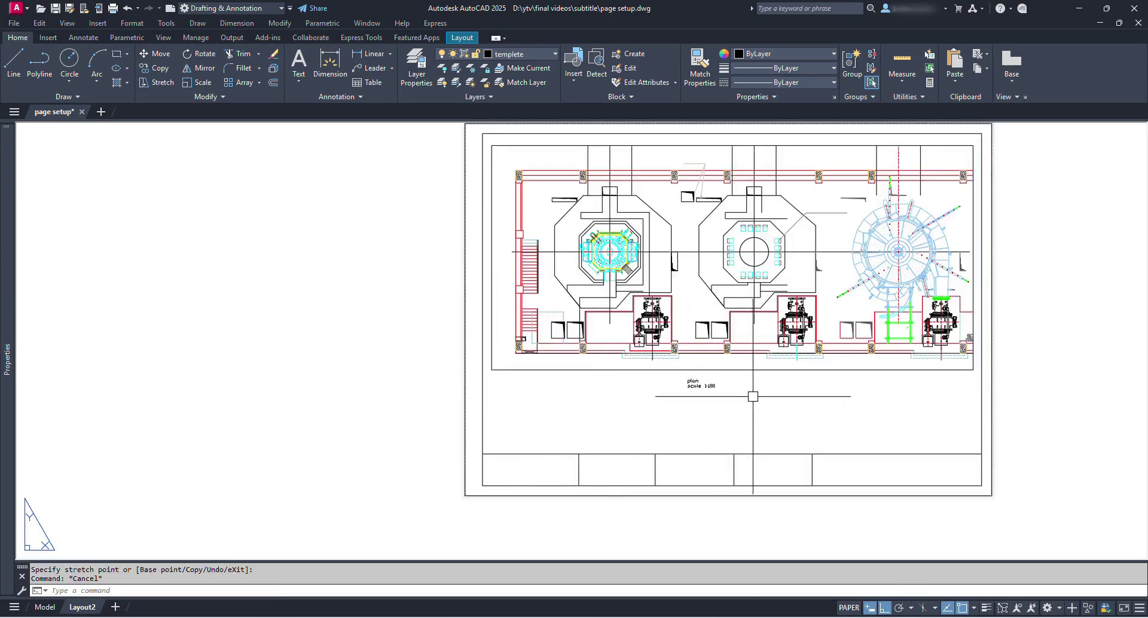
Step: Move the viewport and the scale text together straight up toward the sheet's upper edge
type("m")
key("Return")
left_click(768, 401)
left_click(897, 406)
key("Return")
left_click(797, 413)
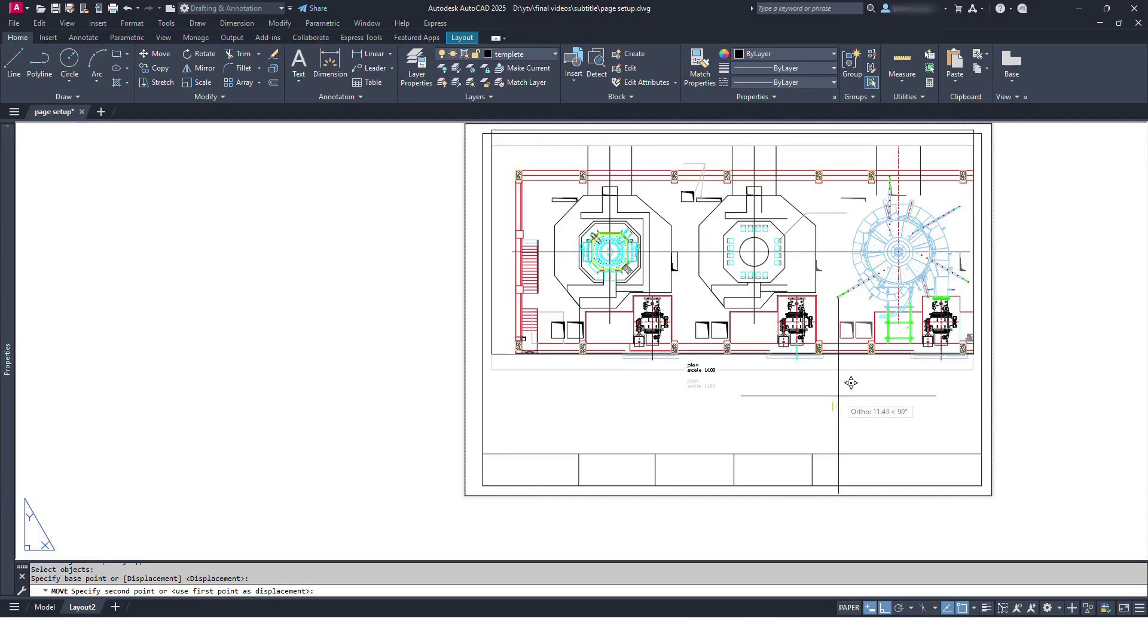
left_click(798, 394)
key("Escape")
Step: Create a small rectangular viewport with MVIEW on the sheet's left side, between the main viewport and the title block
middle_click_drag(798, 394, 788, 377)
type("mv")
key("Return")
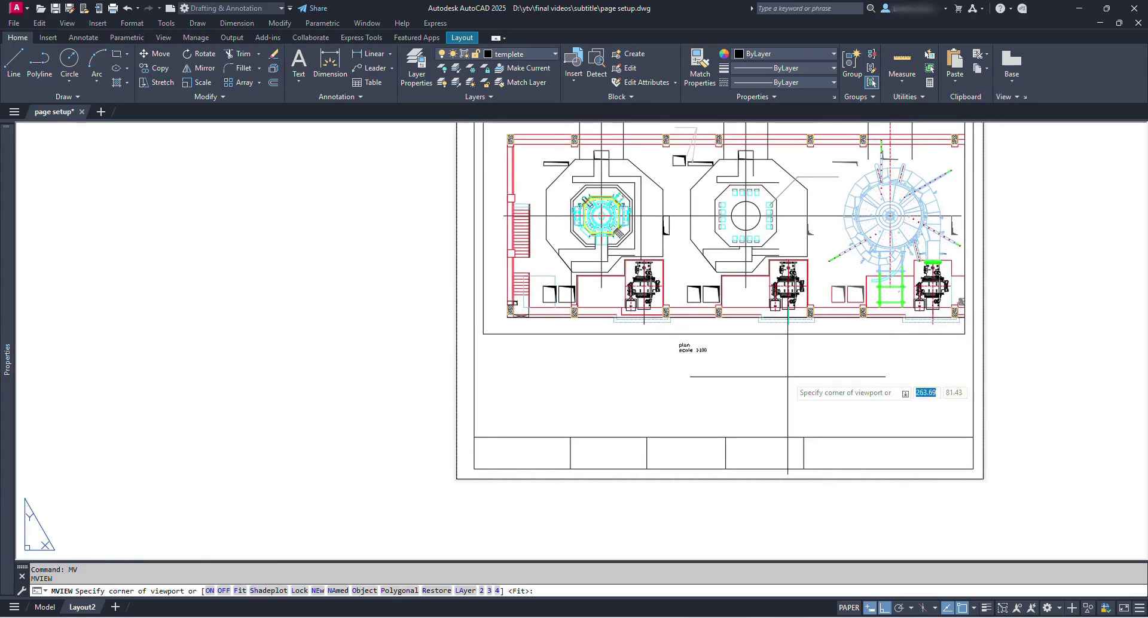
left_click(500, 353)
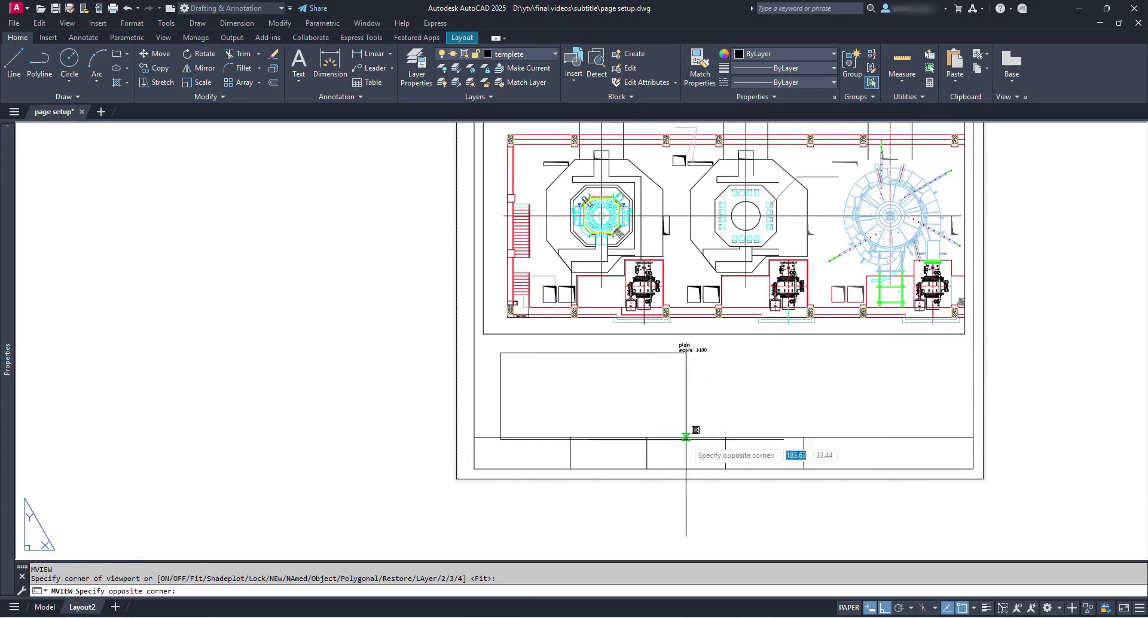
left_click(637, 427)
key("Escape")
Step: Activate the small viewport, zoom in on the plan's two octagonal rooms within it and return to paper space
double_click(604, 396)
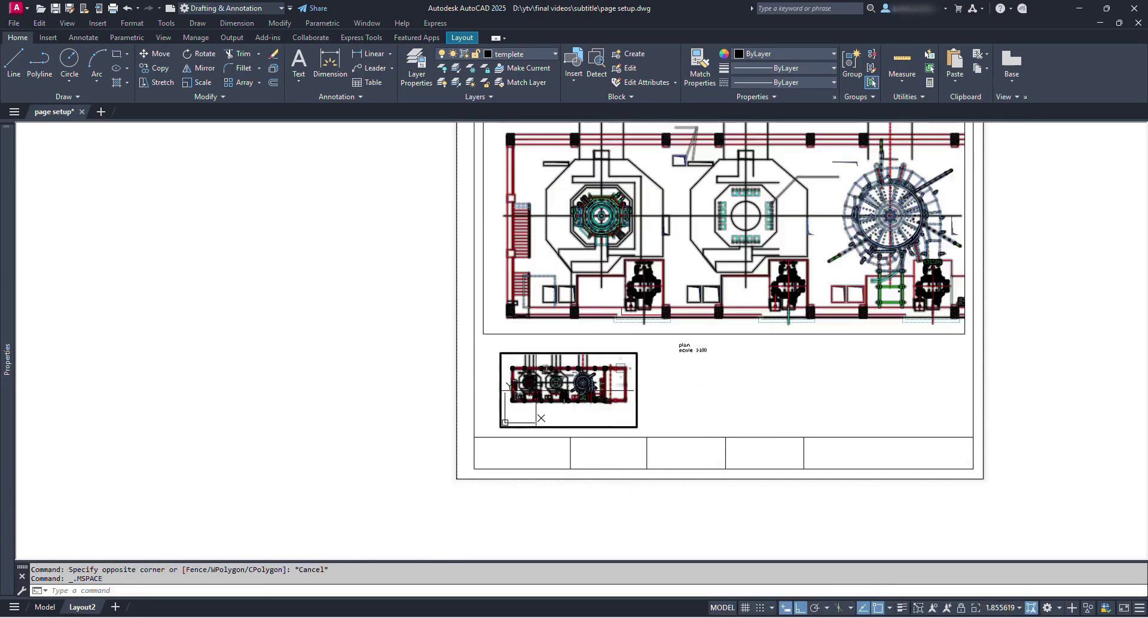
scroll(538, 383, "up", 5)
scroll(558, 381, "down", 3)
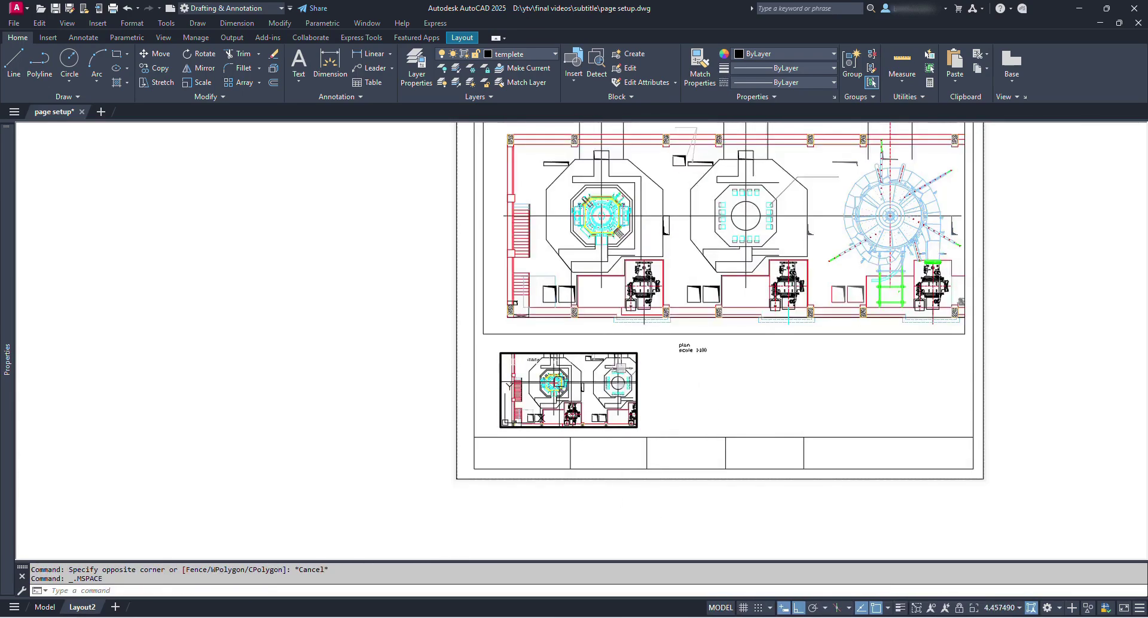
double_click(709, 401)
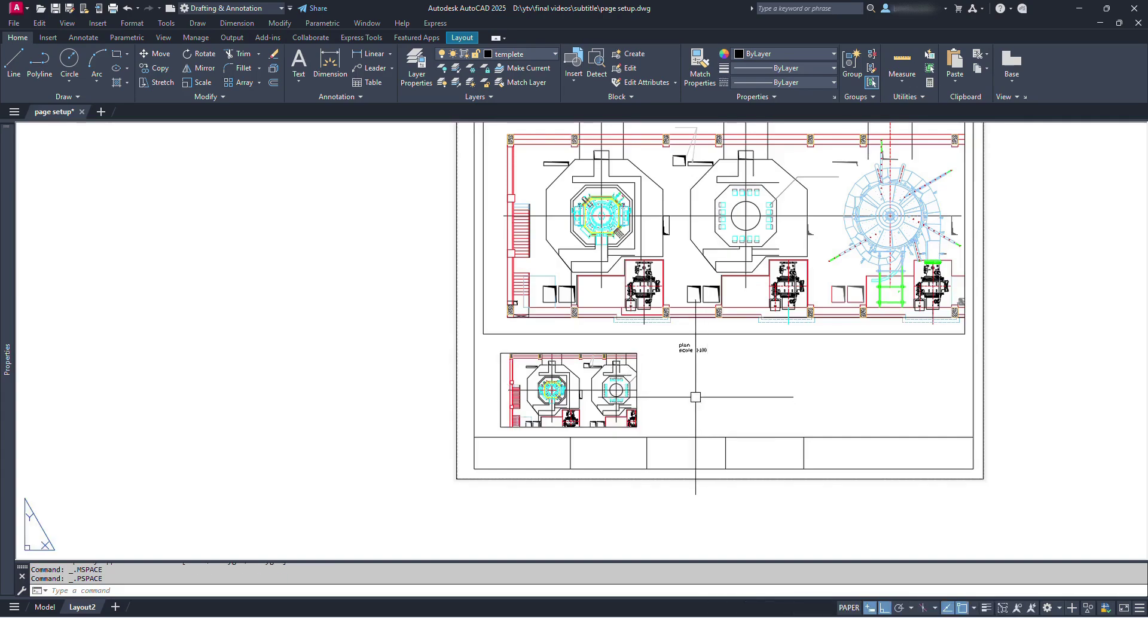
Step: Stretch the small viewport's upper edge up to just below the main viewport
scroll(726, 397, "down", 3)
scroll(615, 384, "up", 3)
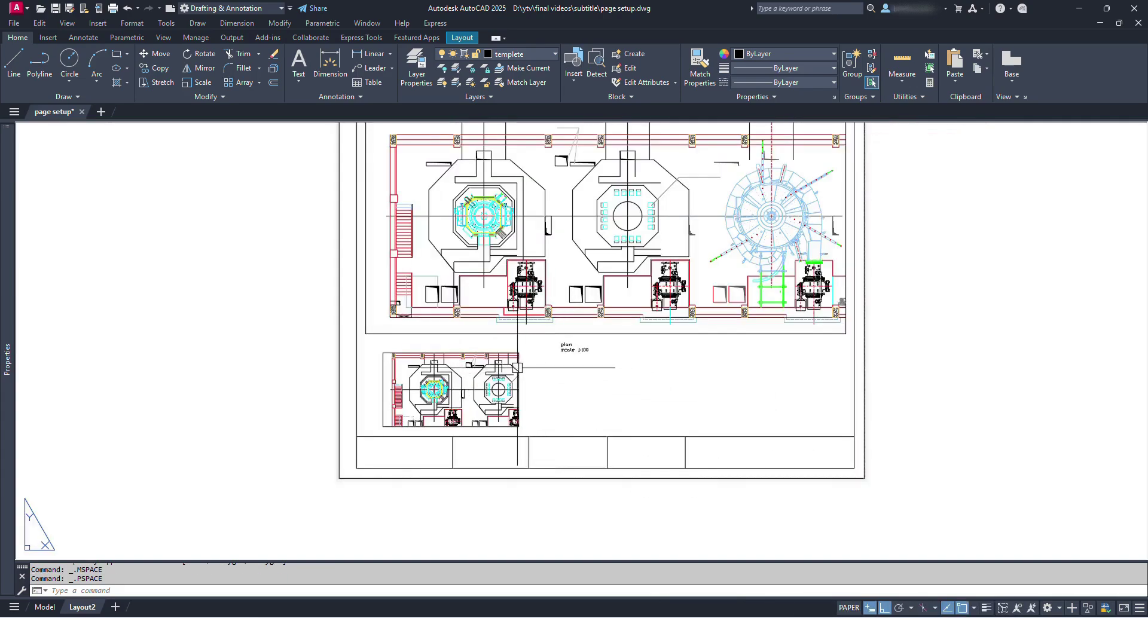
left_click(518, 368)
left_click(518, 353)
key("Escape")
key("Escape")
Step: Copy the small viewport horizontally about 183 mm to the right
scroll(547, 371, "down", 2)
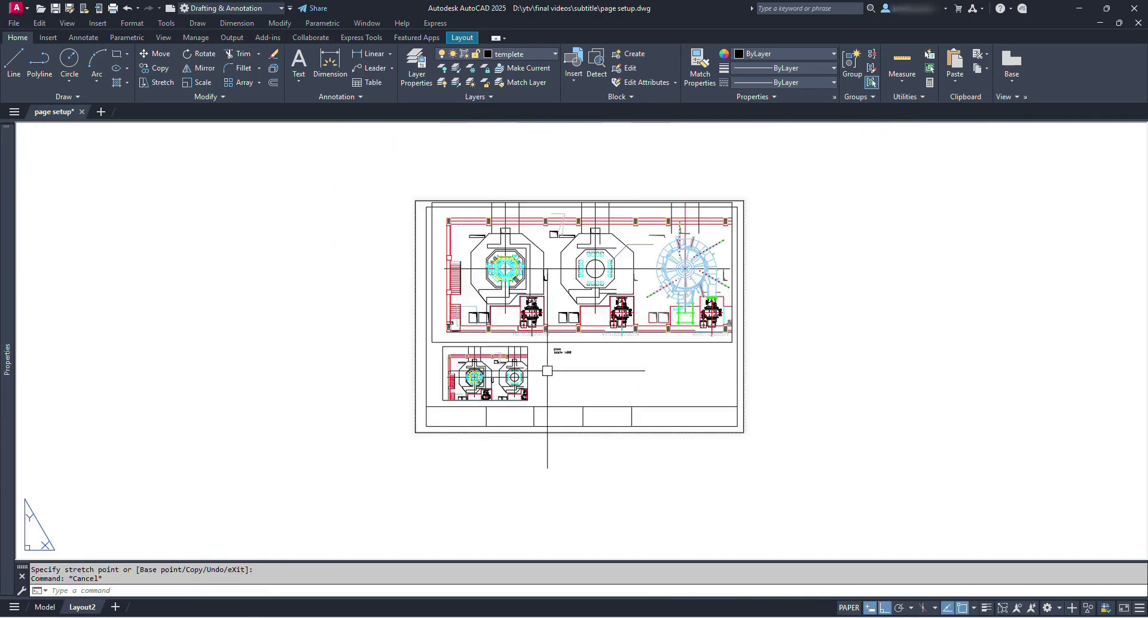
type("co")
key("Return")
left_click(528, 372)
key("Return")
left_click(541, 372)
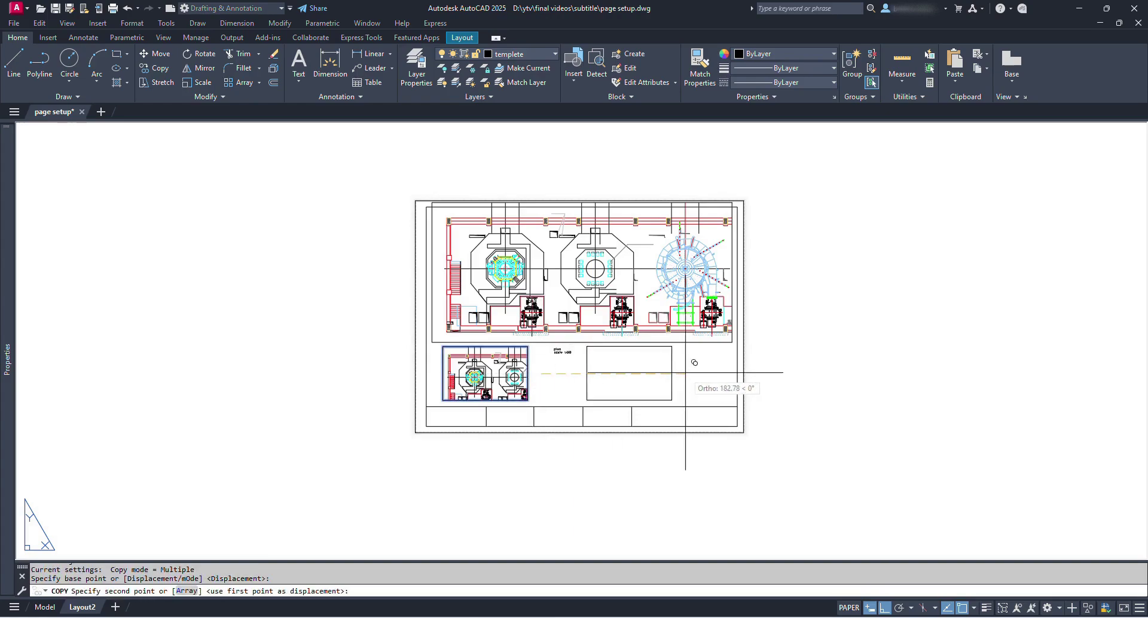
left_click(685, 372)
key("Escape")
Step: Activate the copied viewport, zoom in on the circular structure within it and return to paper space
scroll(624, 367, "up", 2)
double_click(625, 371)
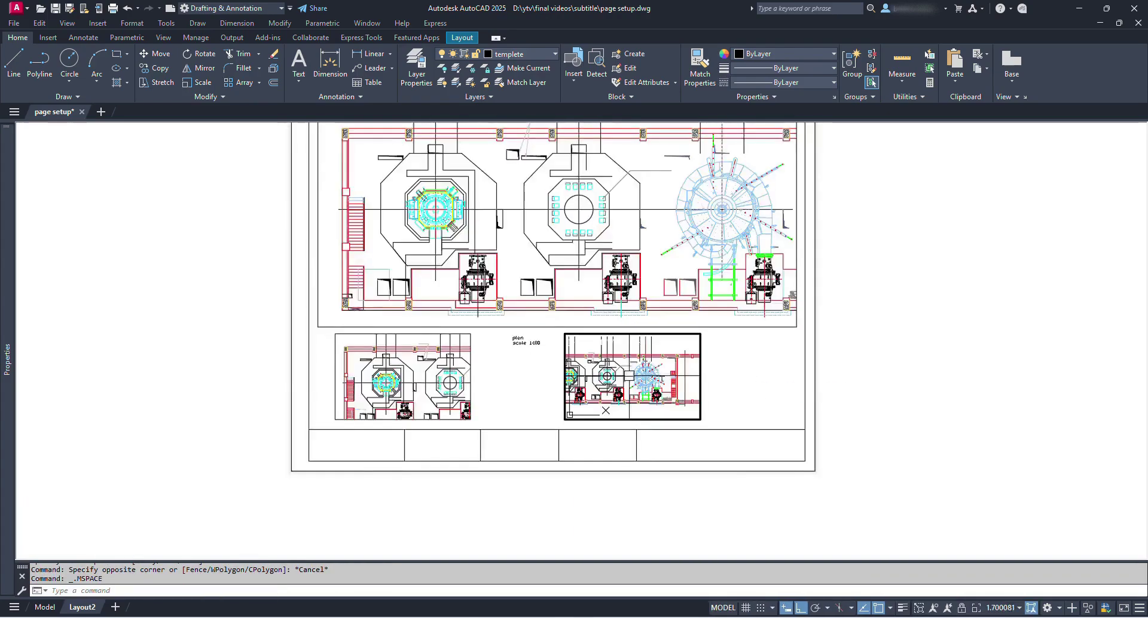
scroll(656, 366, "up", 6)
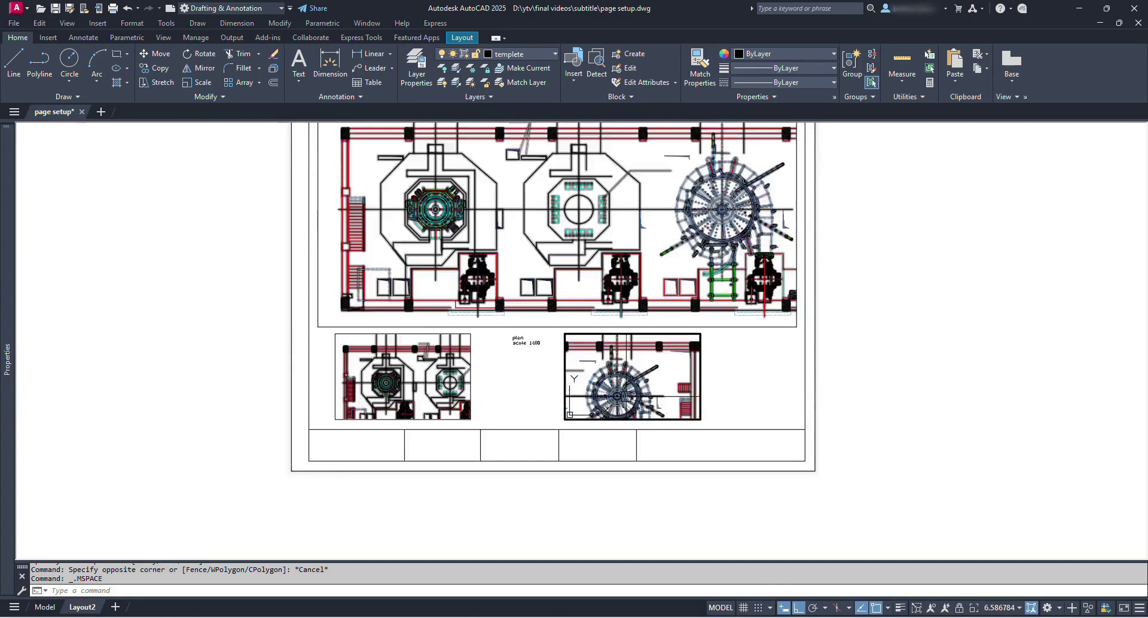
double_click(732, 379)
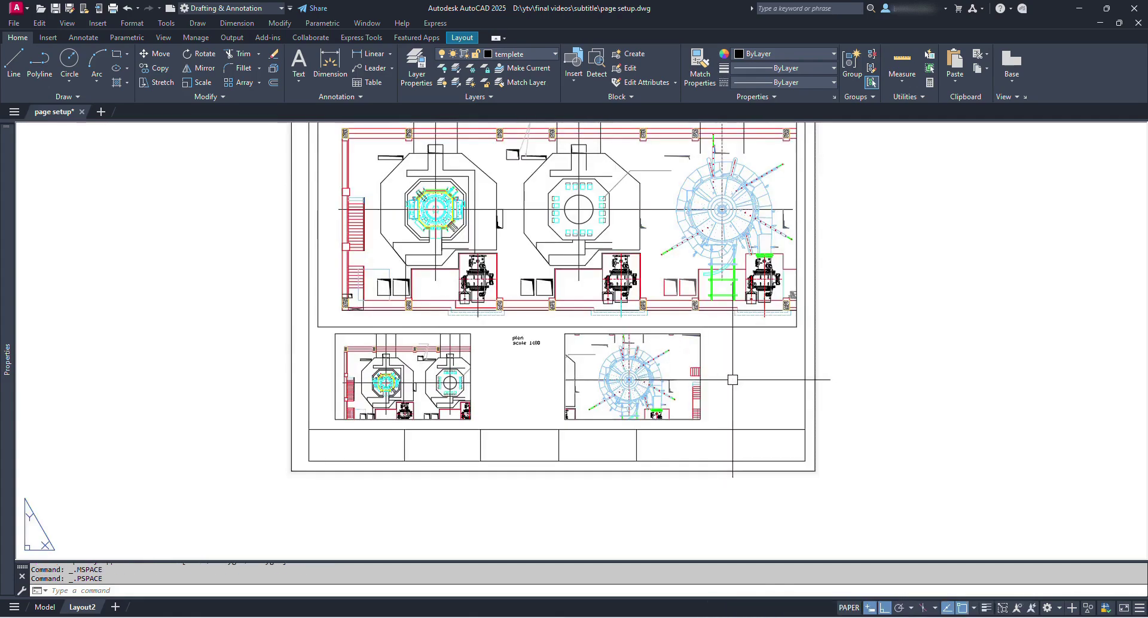
Step: Open the plot settings for Layout2 and check the page setup choices, keeping <None>
scroll(733, 380, "down", 1)
scroll(696, 409, "down", 2)
scroll(887, 359, "down", 2)
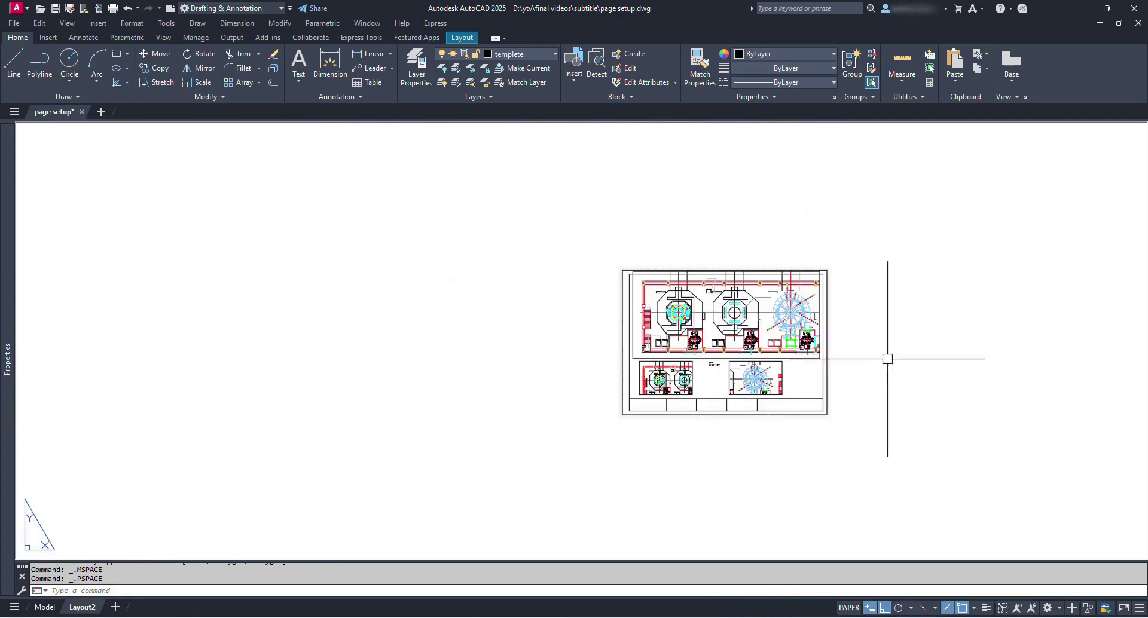
scroll(879, 359, "up", 2)
middle_click_drag(831, 349, 738, 323)
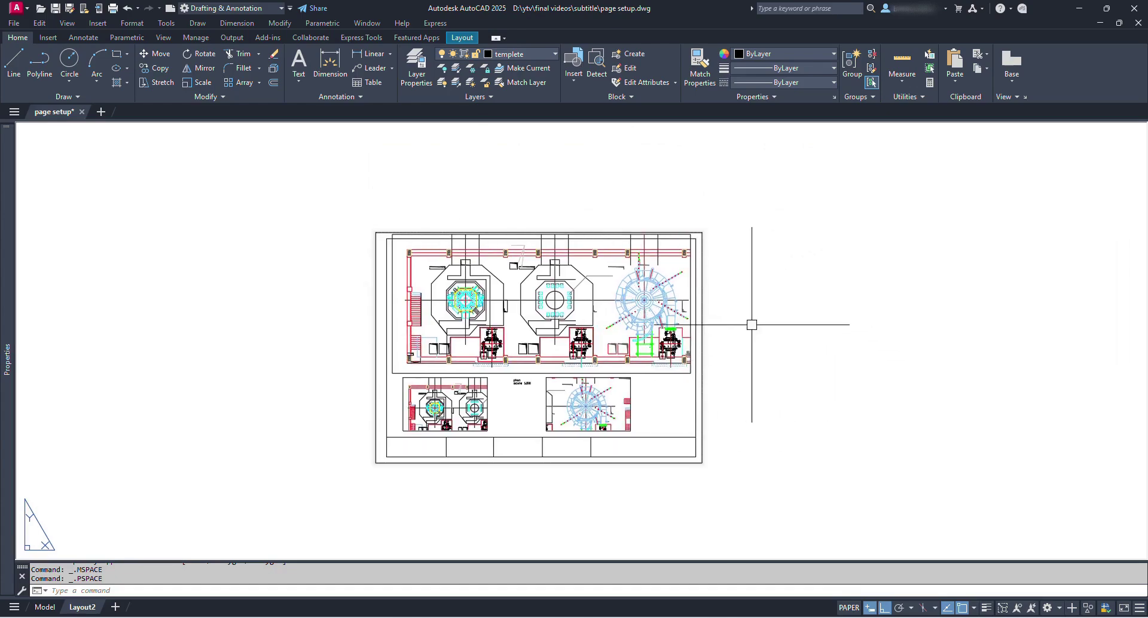
key("ctrl+p")
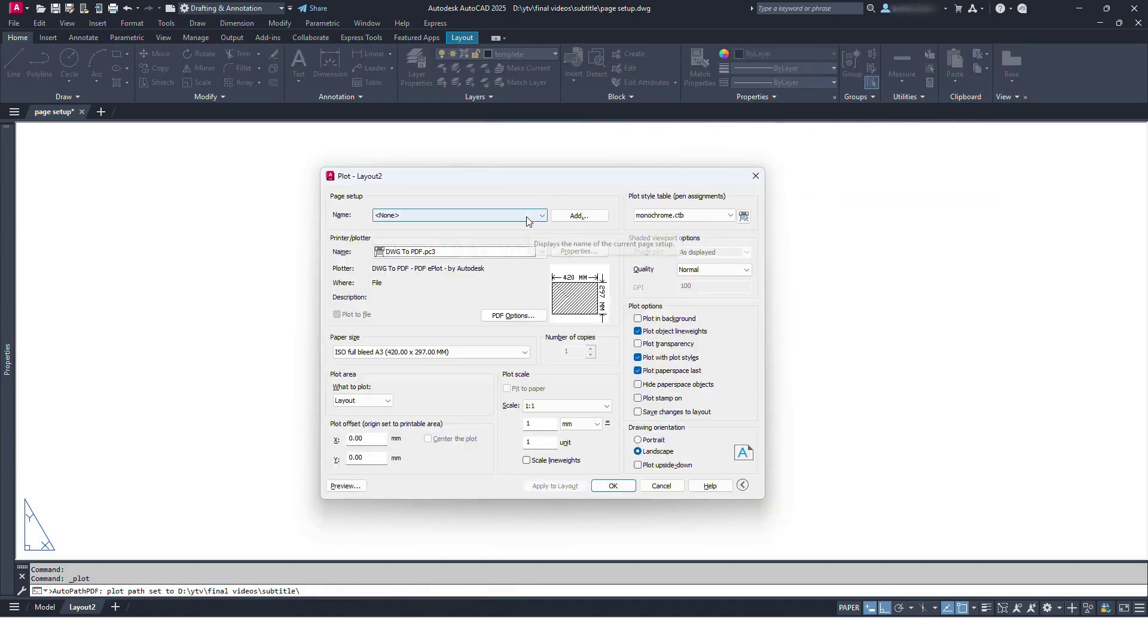
left_click(526, 218)
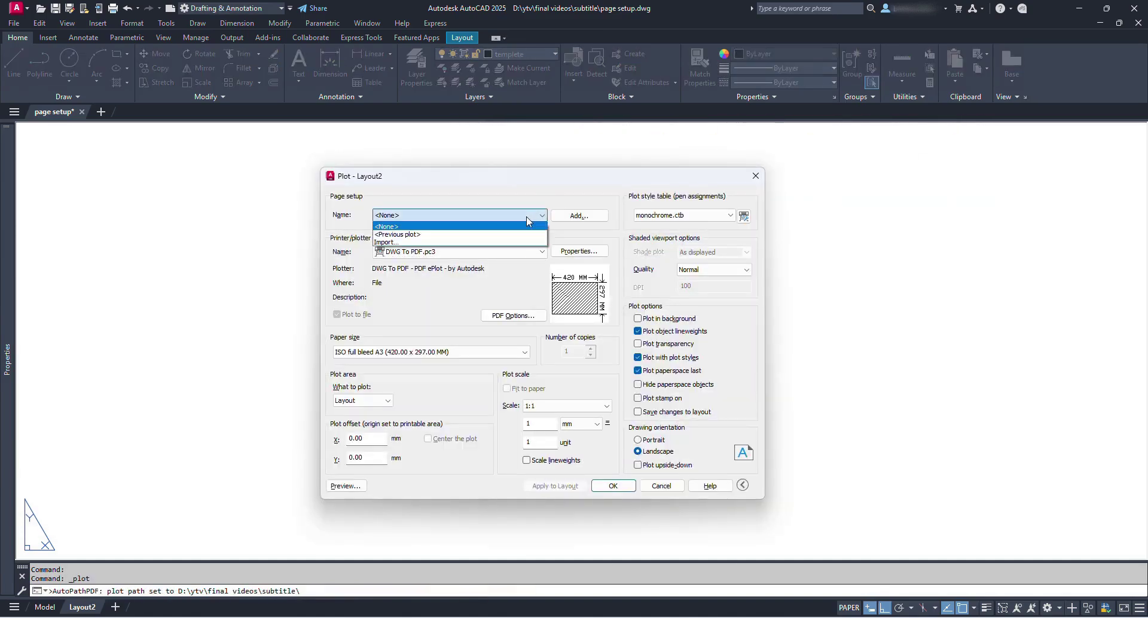
left_click(453, 193)
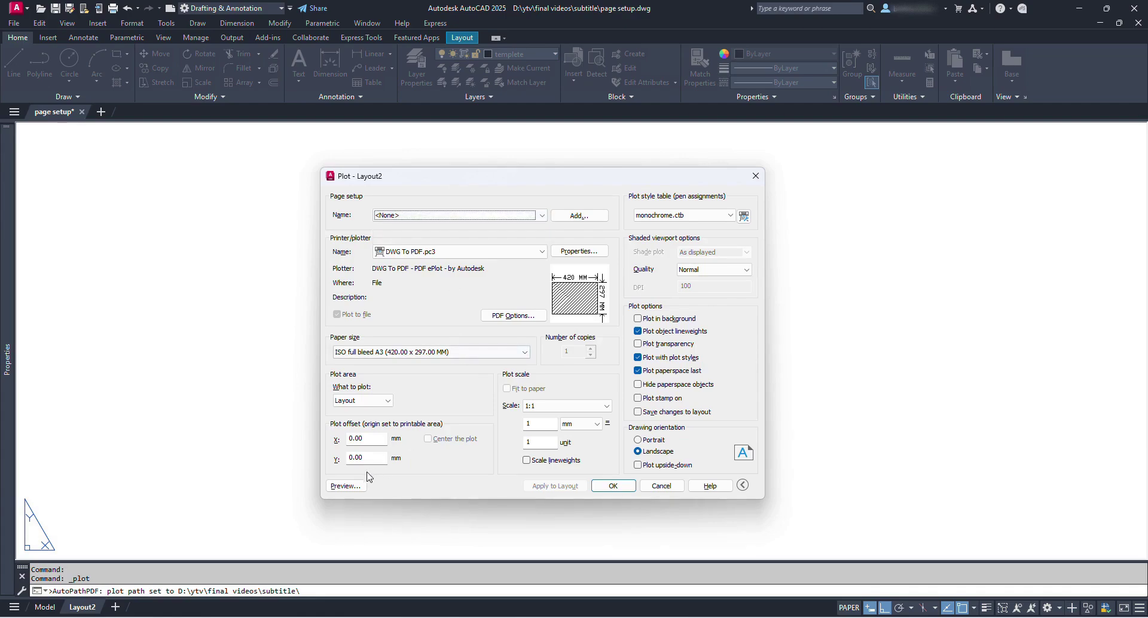
Step: Preview the Layout2 plot and stretch the main viewport's upper edge down to the top line of the inner sheet frame
left_click(350, 486)
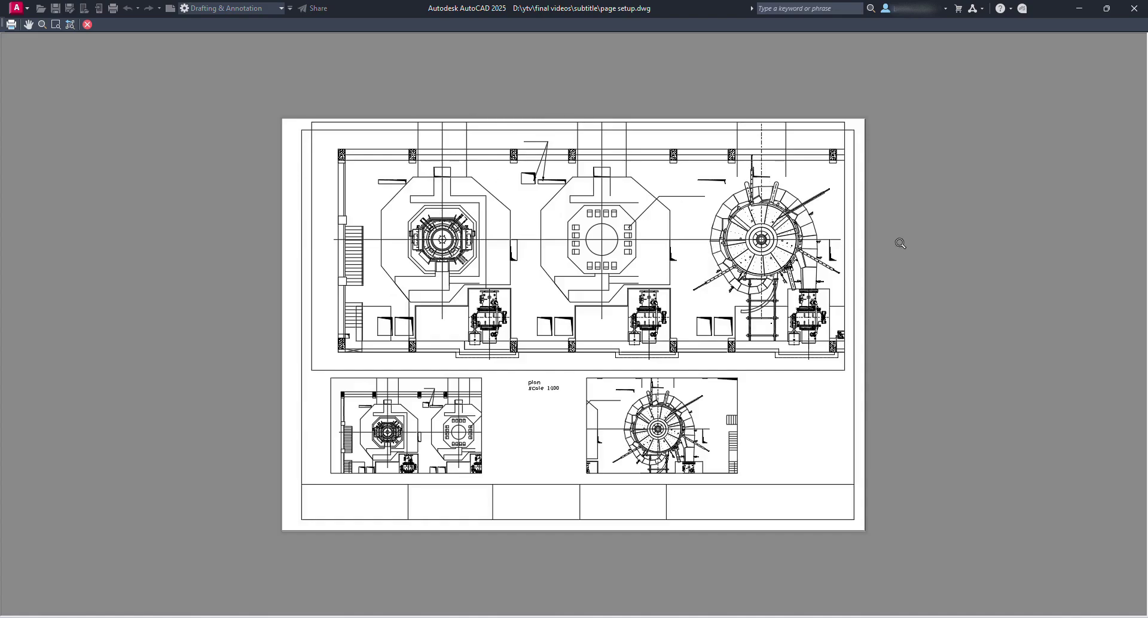
key("Escape")
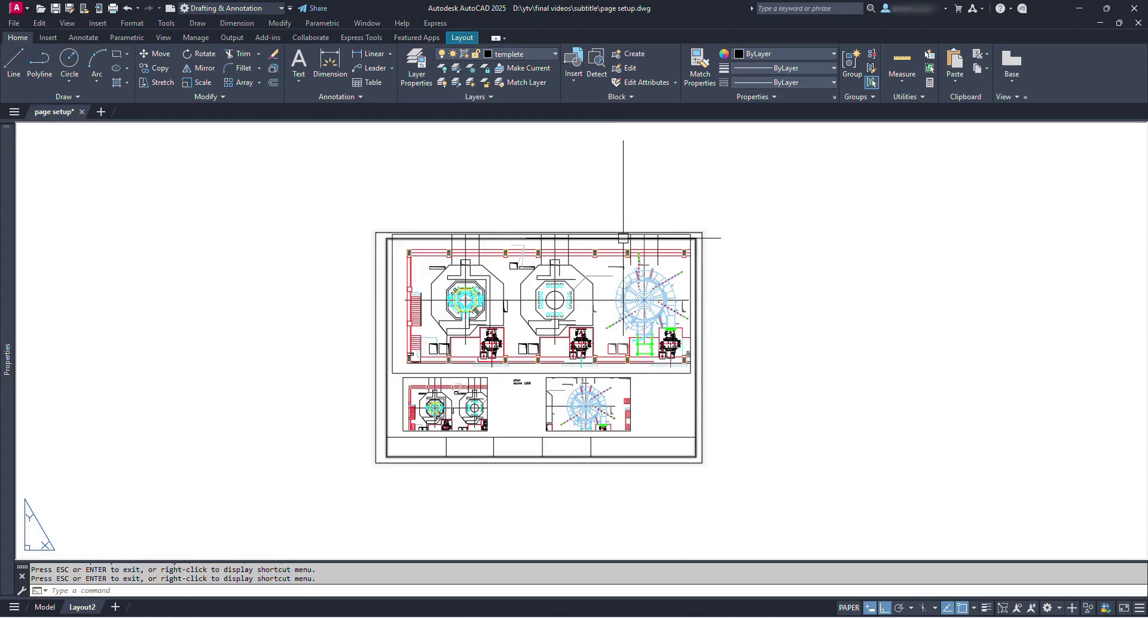
scroll(623, 239, "up", 2)
left_click(729, 237)
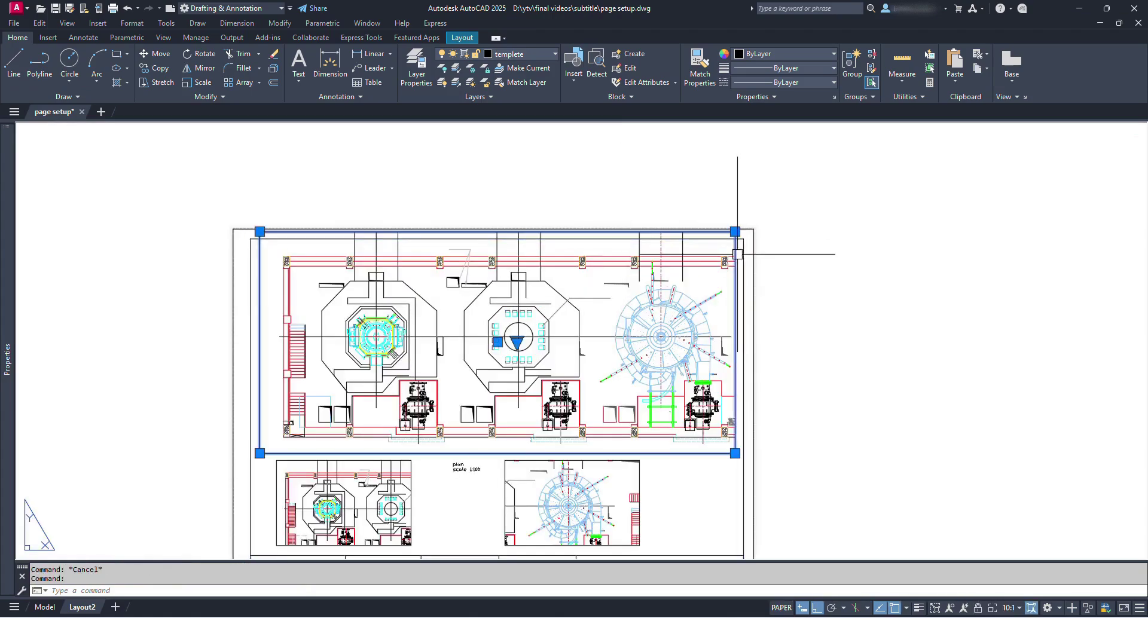
left_click(736, 236)
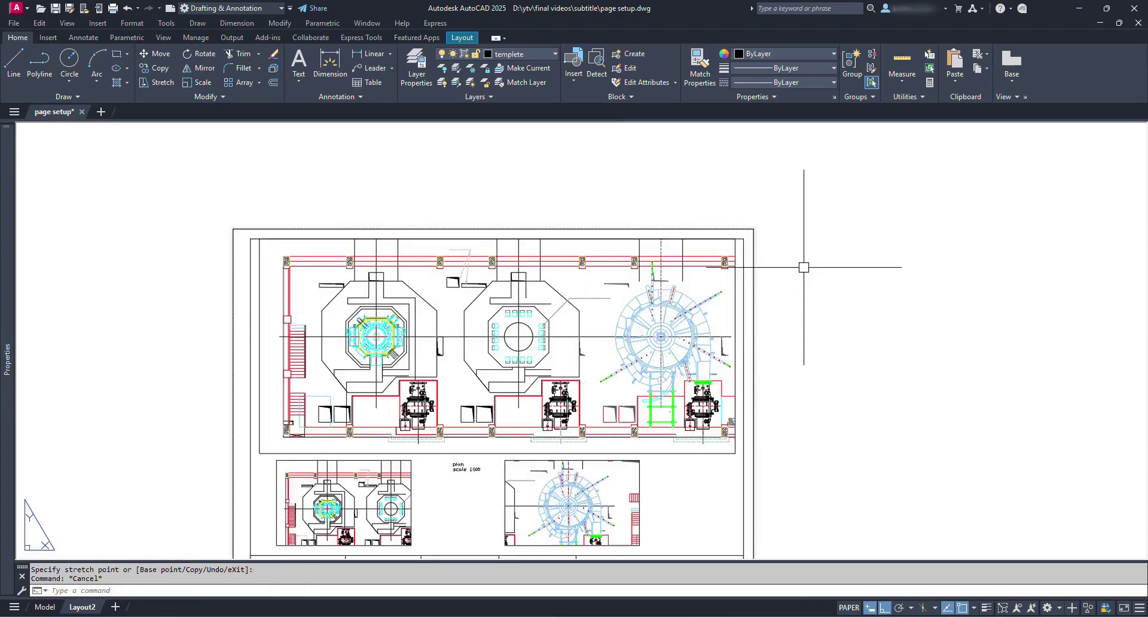
Step: Preview the Layout2 plot using the <Previous plot> page setup
key("ctrl+p")
left_click(451, 221)
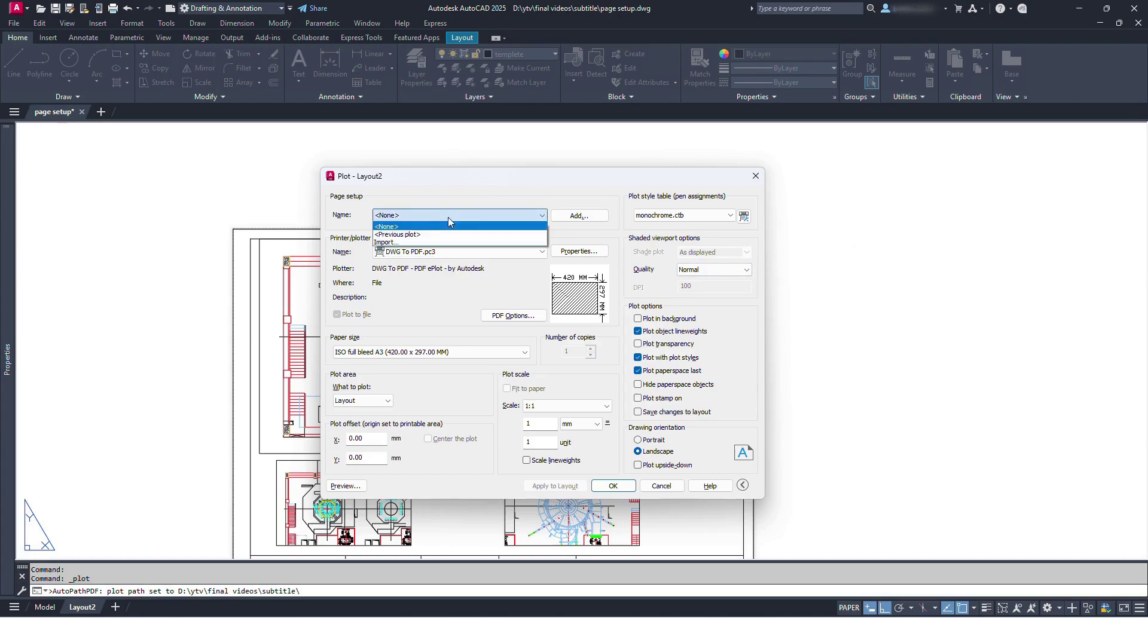
left_click(427, 235)
left_click(353, 486)
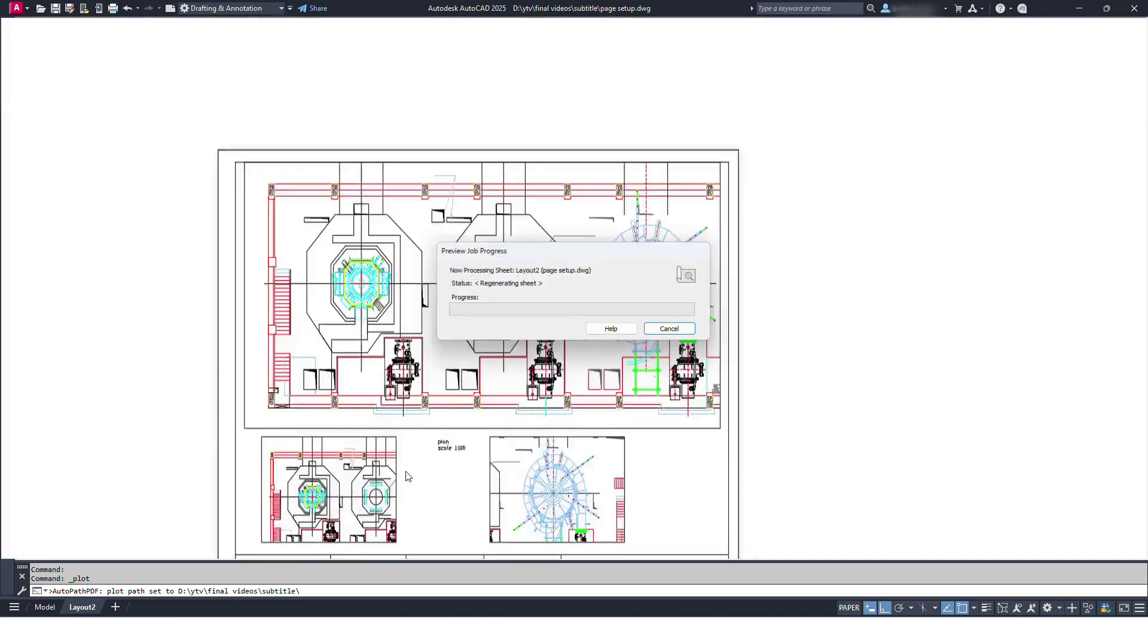
Step: Start plotting the previewed sheet to PDF, browse to the Desktop as save folder and cancel the save
right_click(507, 302)
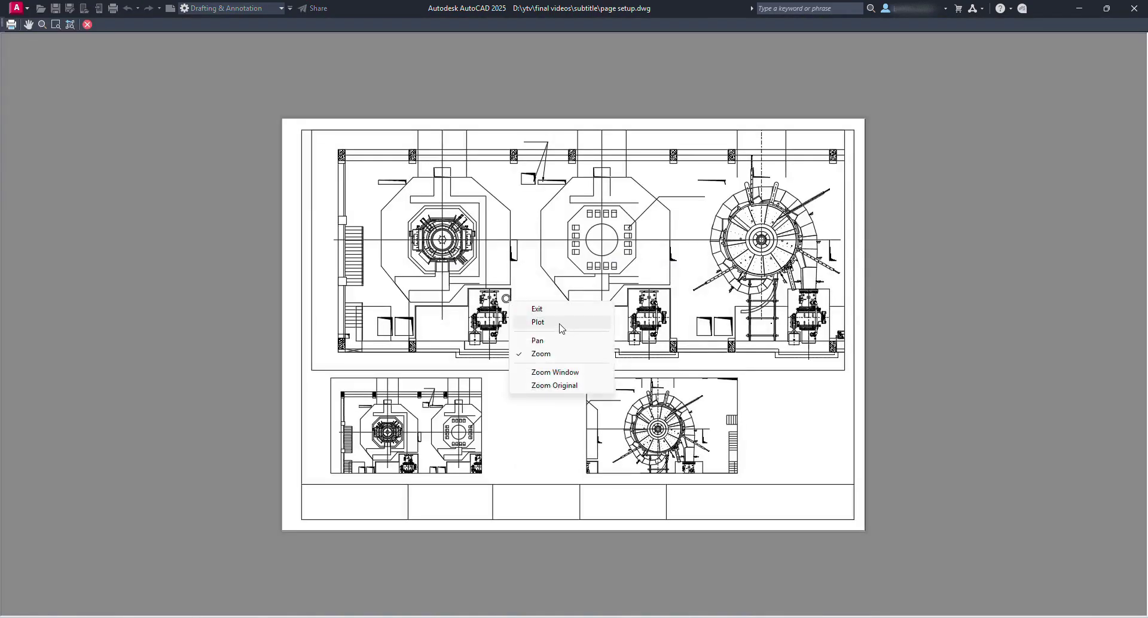
left_click(560, 325)
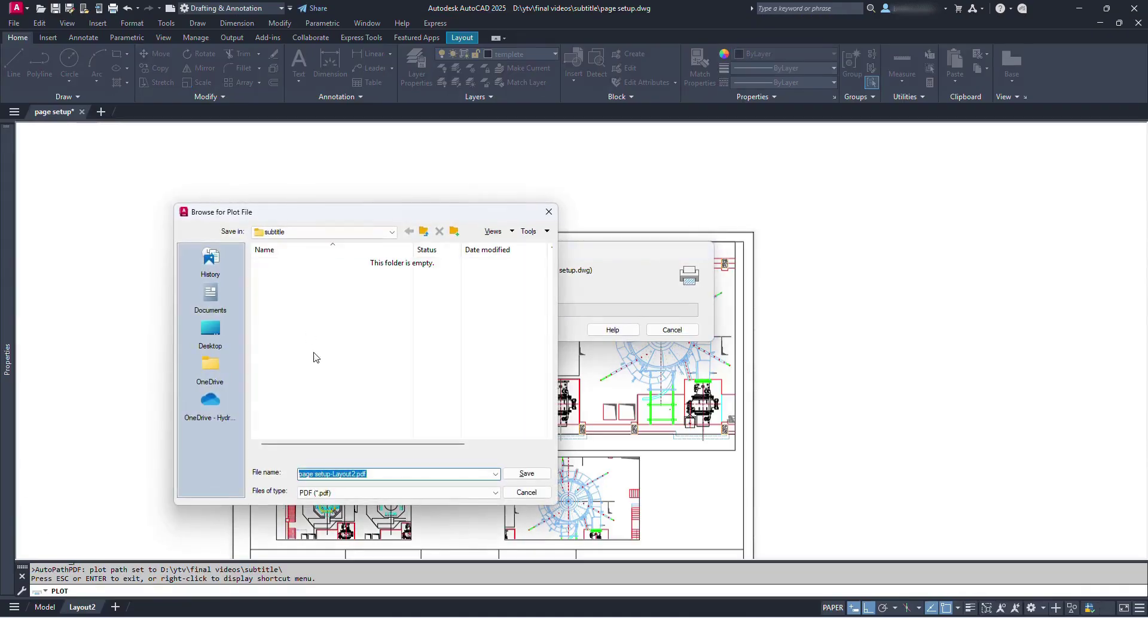
left_click(210, 329)
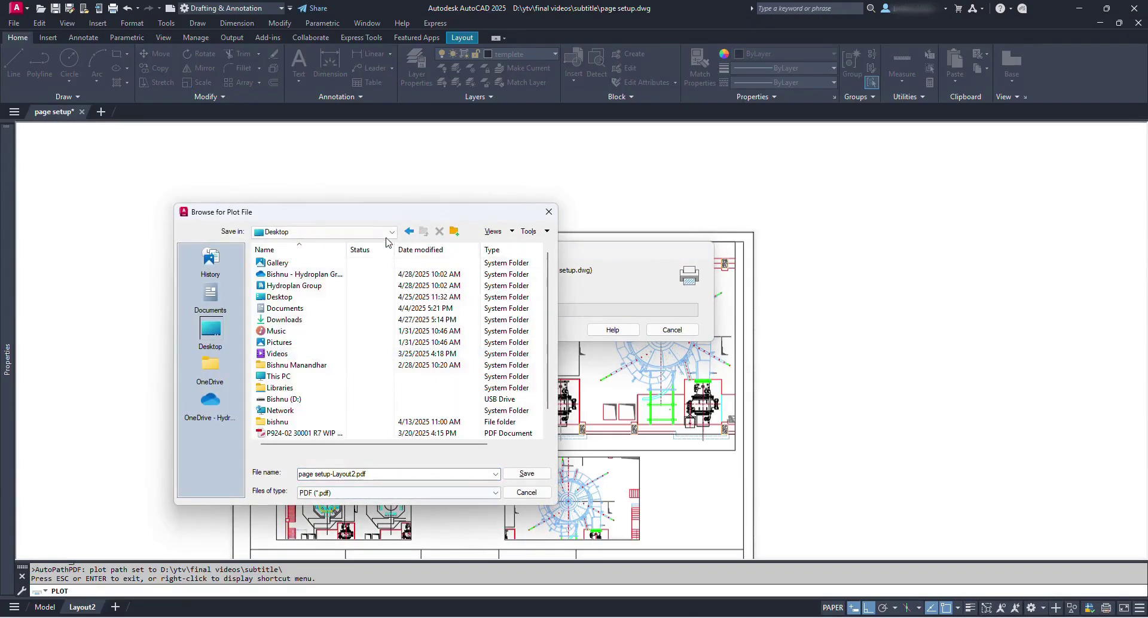
left_click(539, 493)
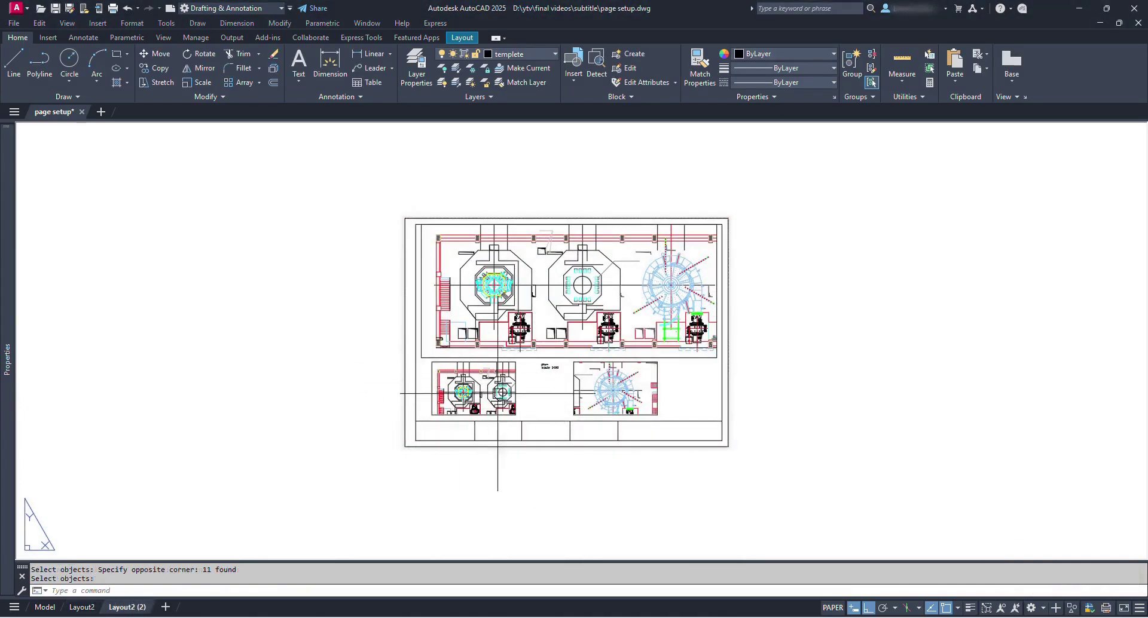
Step: In the plot settings of Layout2 (2), set the plot area to a window around the small lower-left viewport
key("ctrl+p")
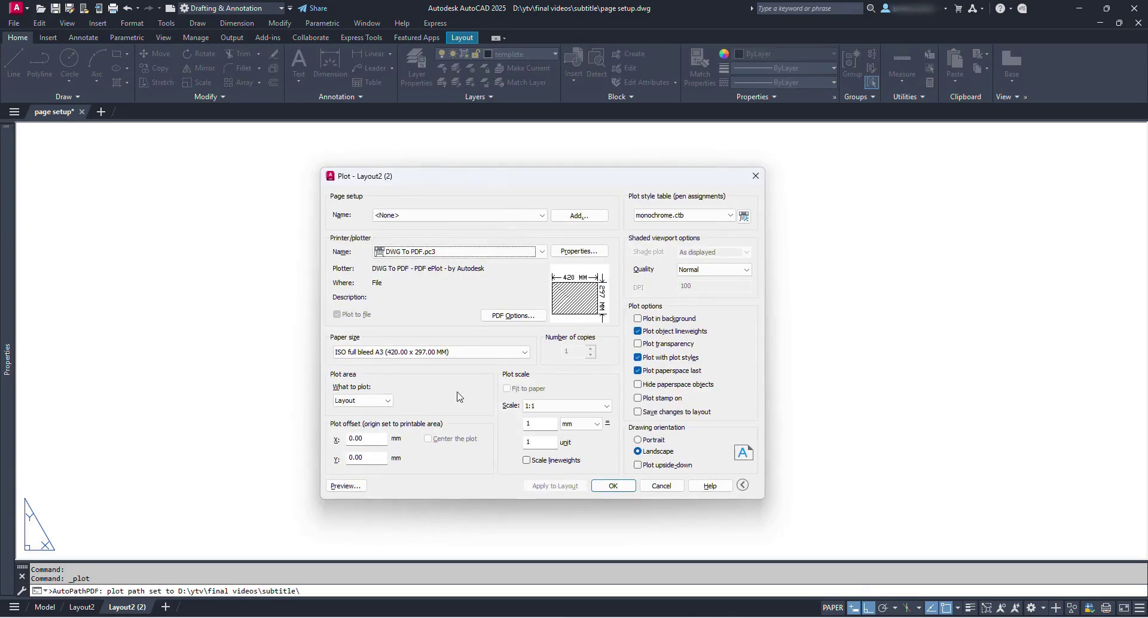
left_click(377, 401)
left_click(360, 435)
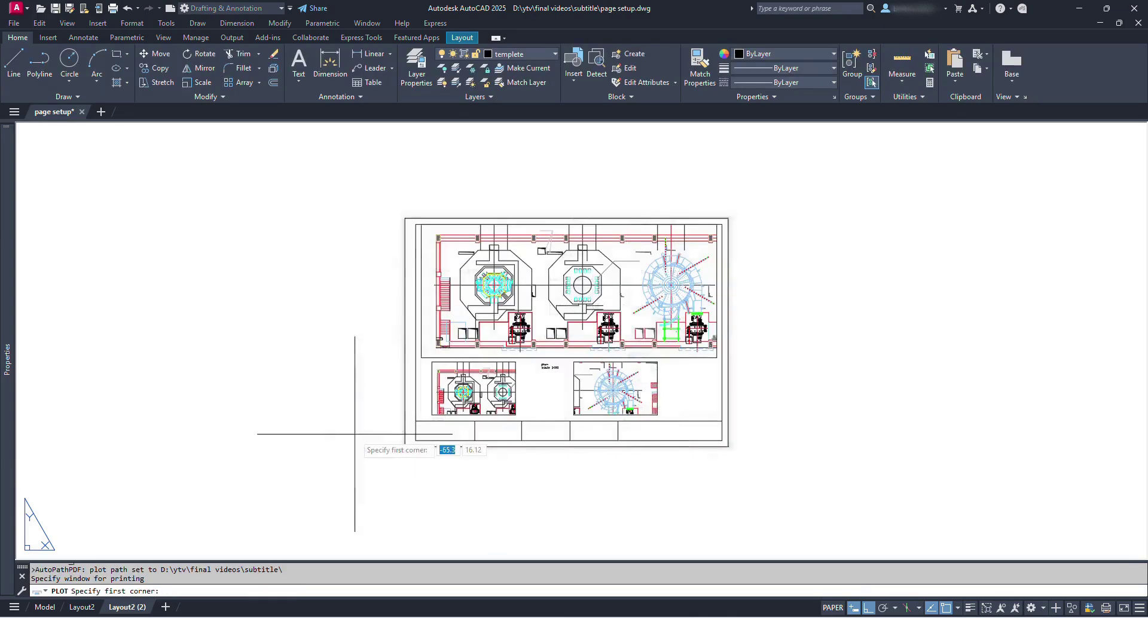
left_click(431, 362)
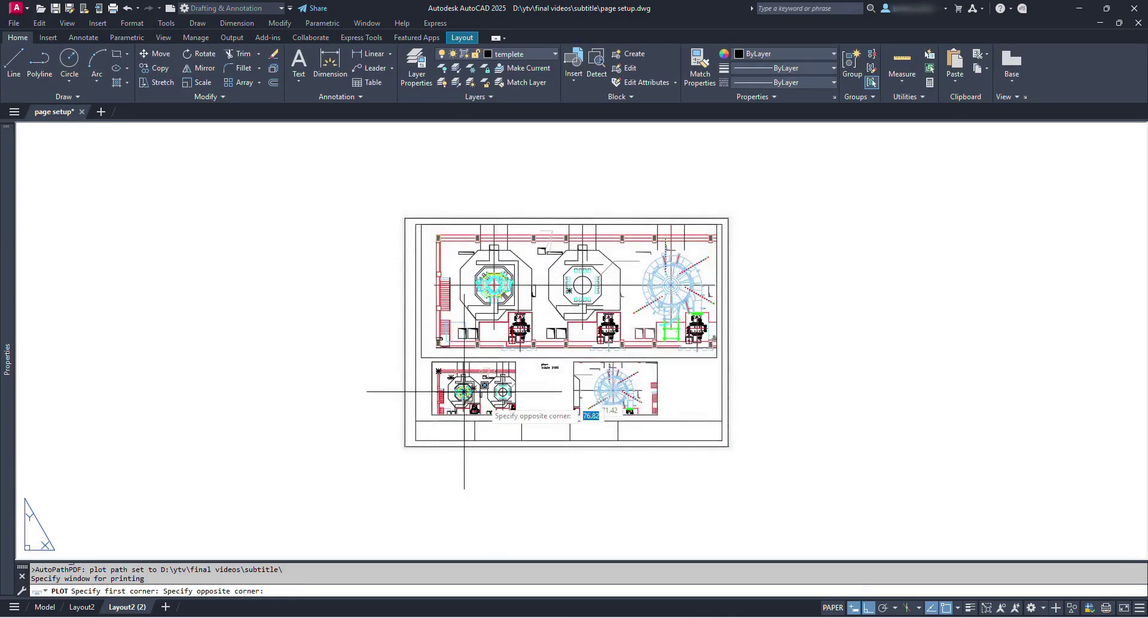
left_click(526, 426)
Step: Preview the windowed plot and check where the viewport falls on the sheet
left_click(358, 486)
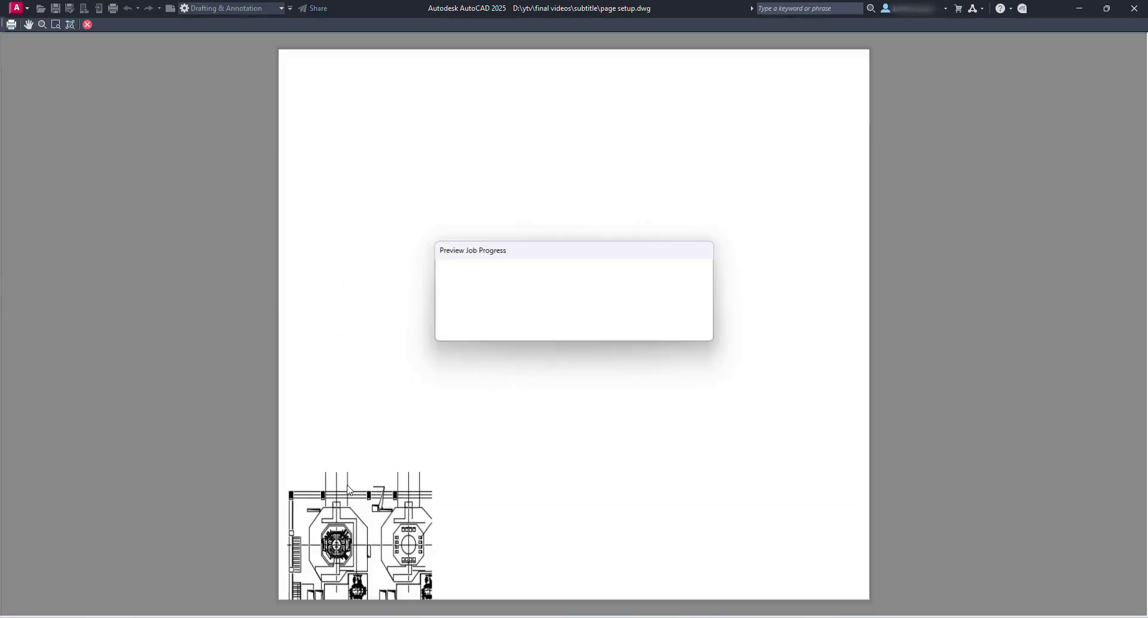
scroll(362, 490, "up", 2)
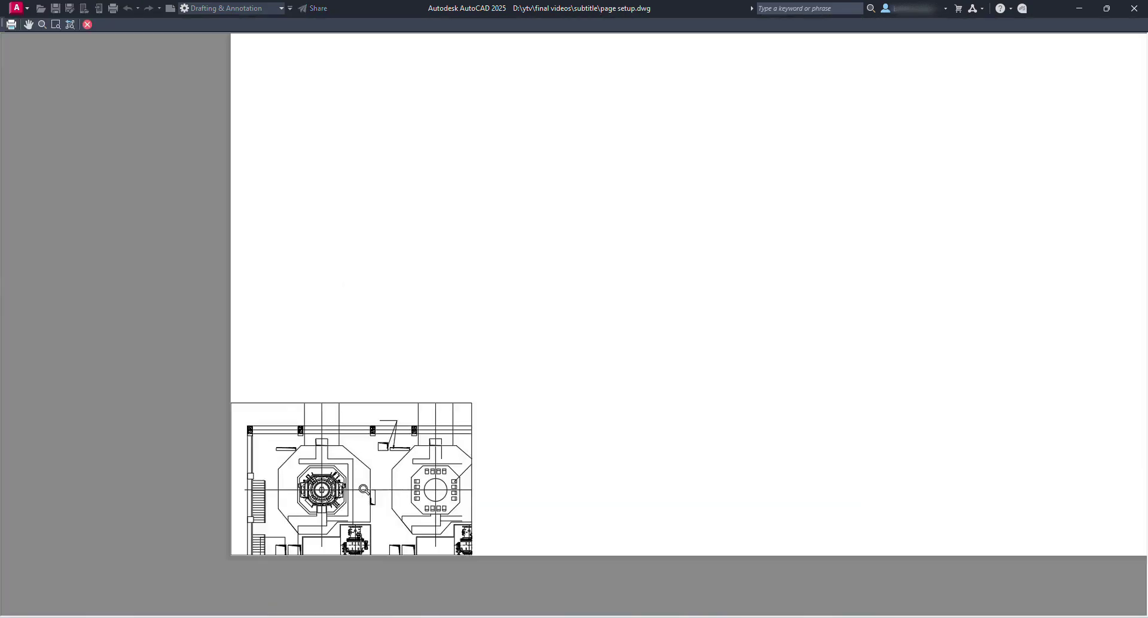
scroll(358, 469, "down", 2)
scroll(354, 461, "up", 2)
scroll(369, 446, "down", 2)
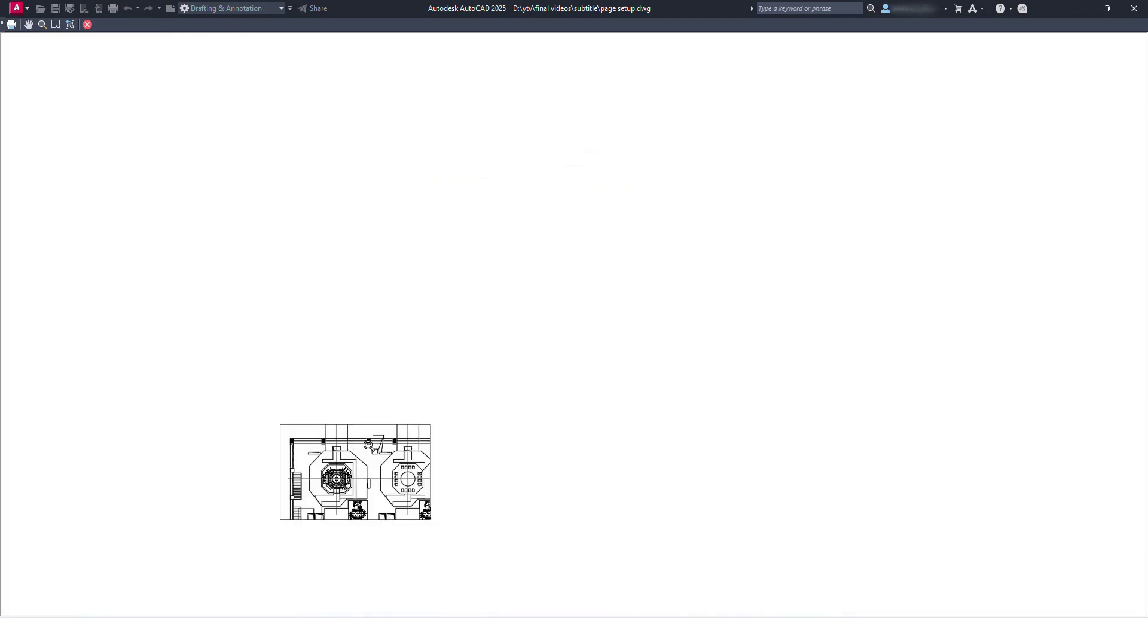
scroll(407, 392, "down", 3)
key("Escape")
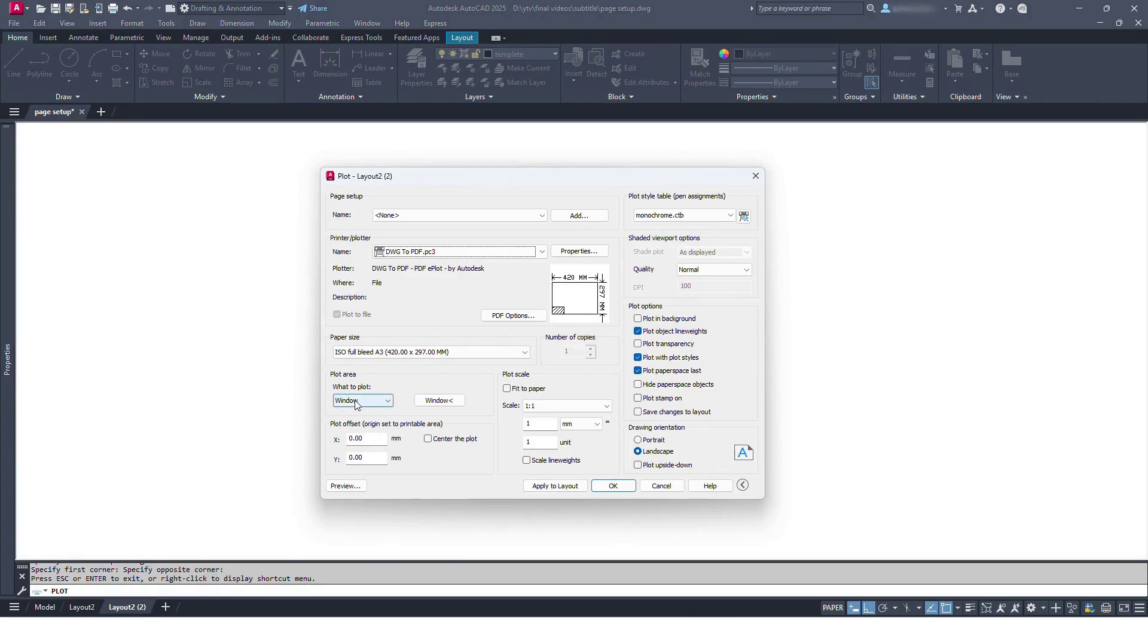
Step: Turn on Center the plot and preview the windowed area on the sheet
left_click(428, 439)
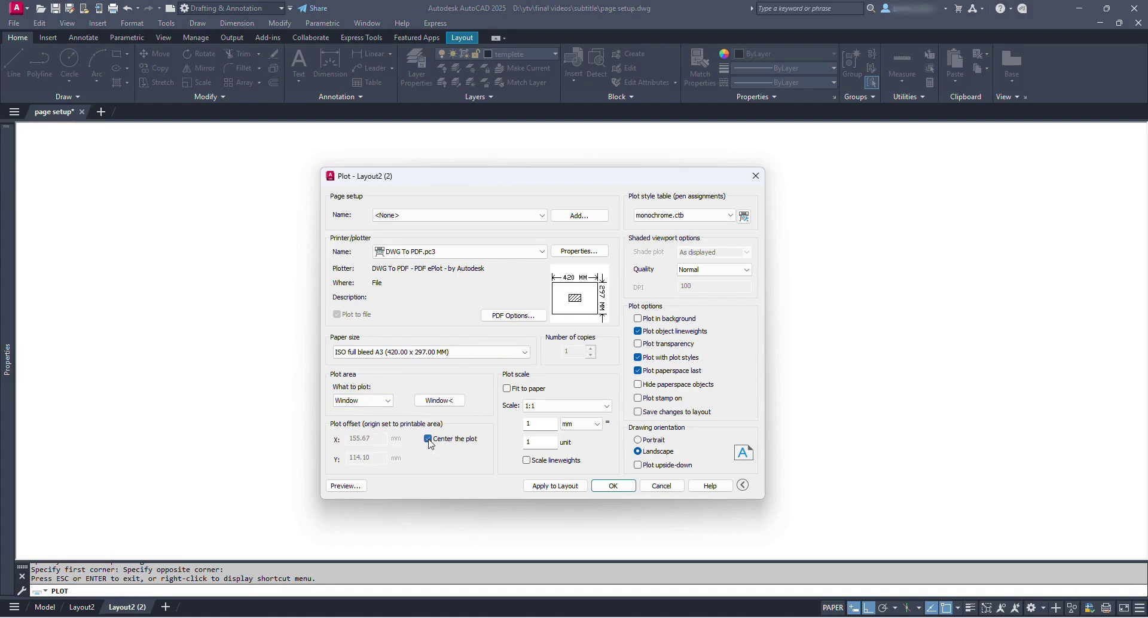
left_click(345, 486)
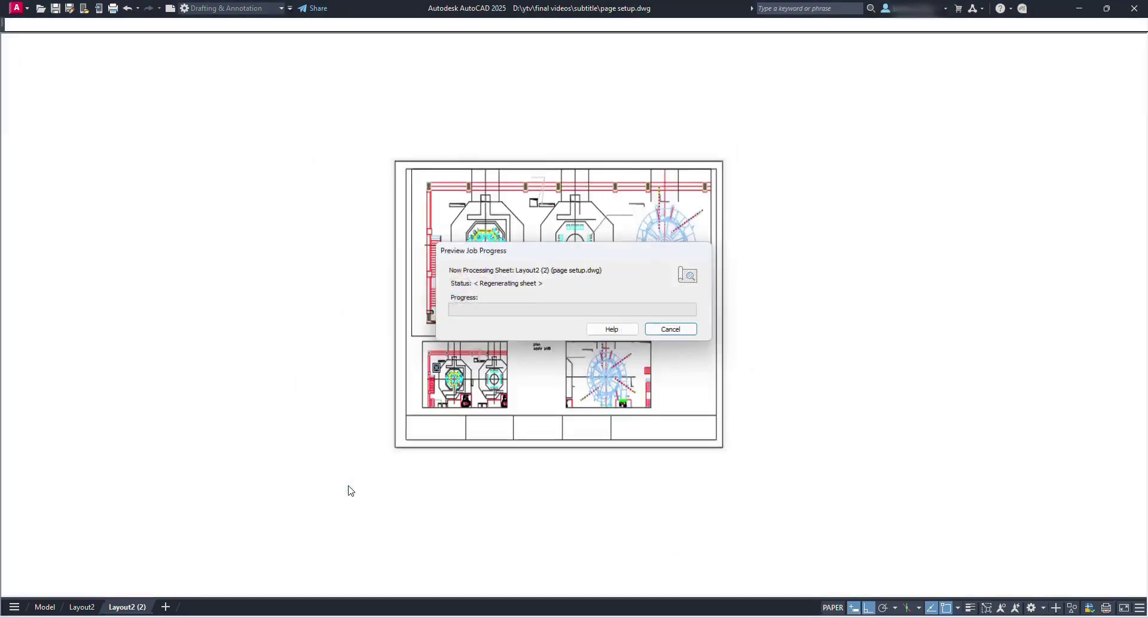
scroll(480, 335, "up", 2)
scroll(535, 317, "down", 4)
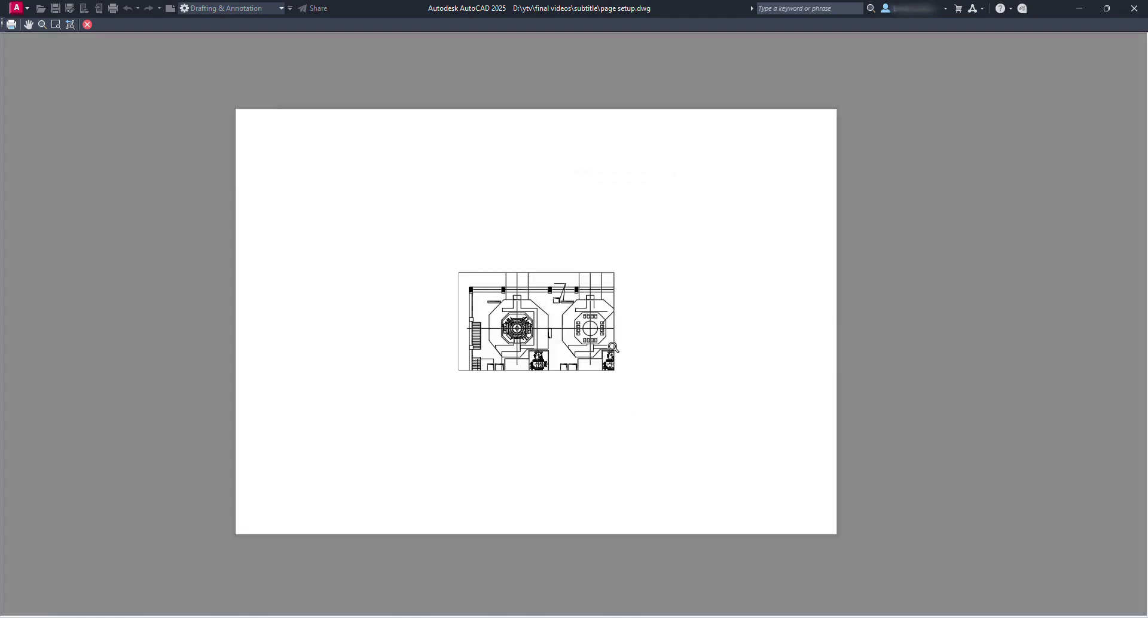
right_click(540, 312)
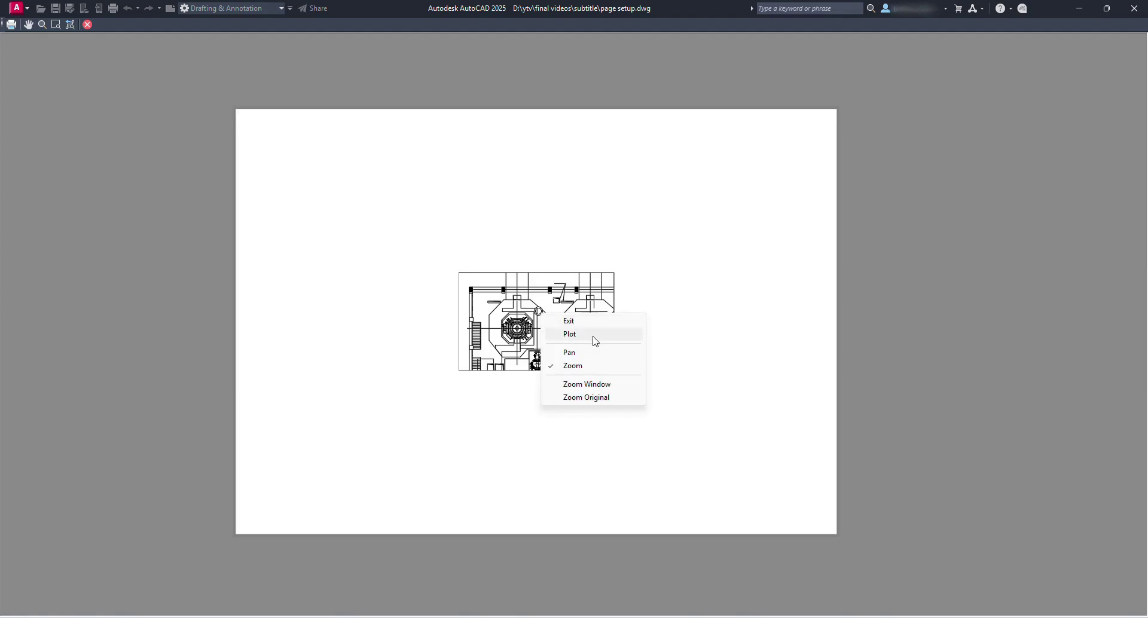
left_click(457, 316)
key("Escape")
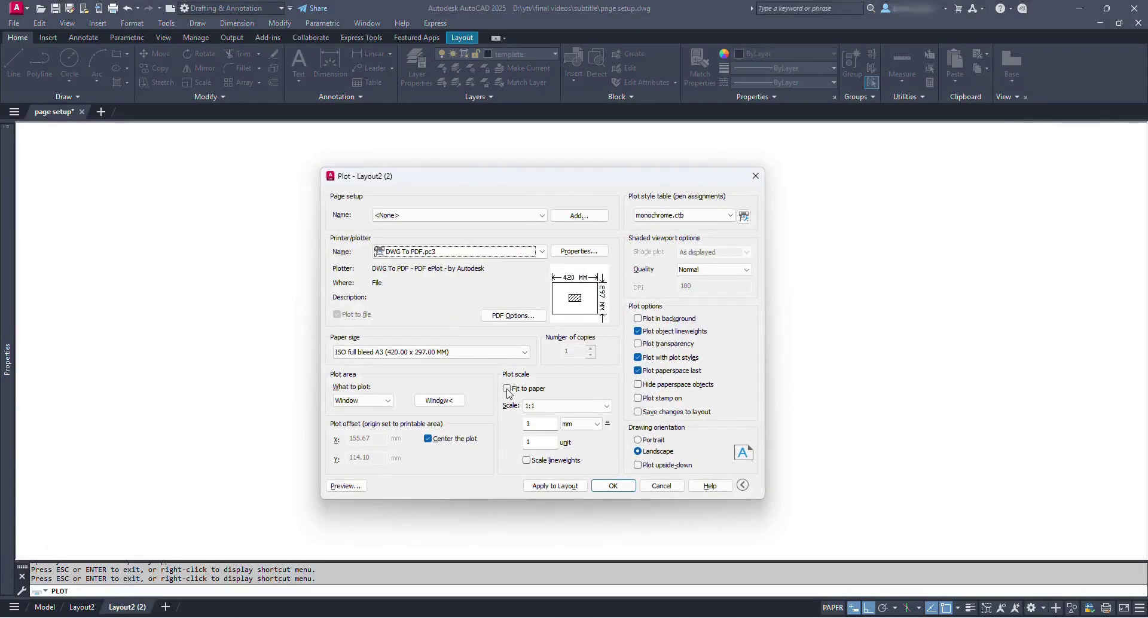
Step: Turn on Fit to paper for the windowed plot and preview it
left_click(508, 389)
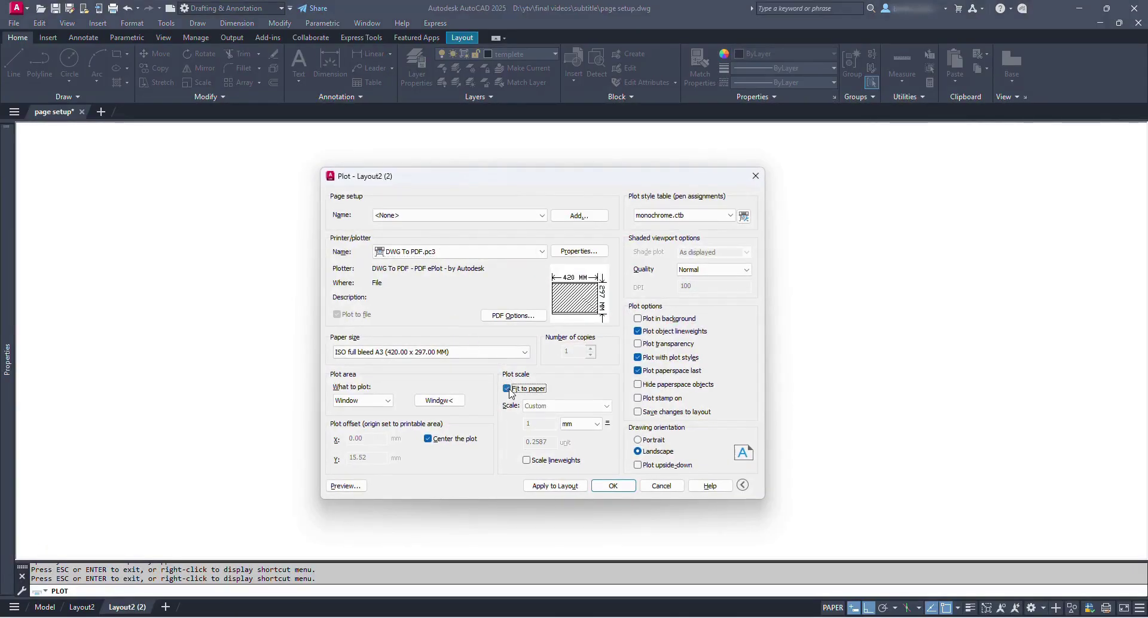
left_click(362, 491)
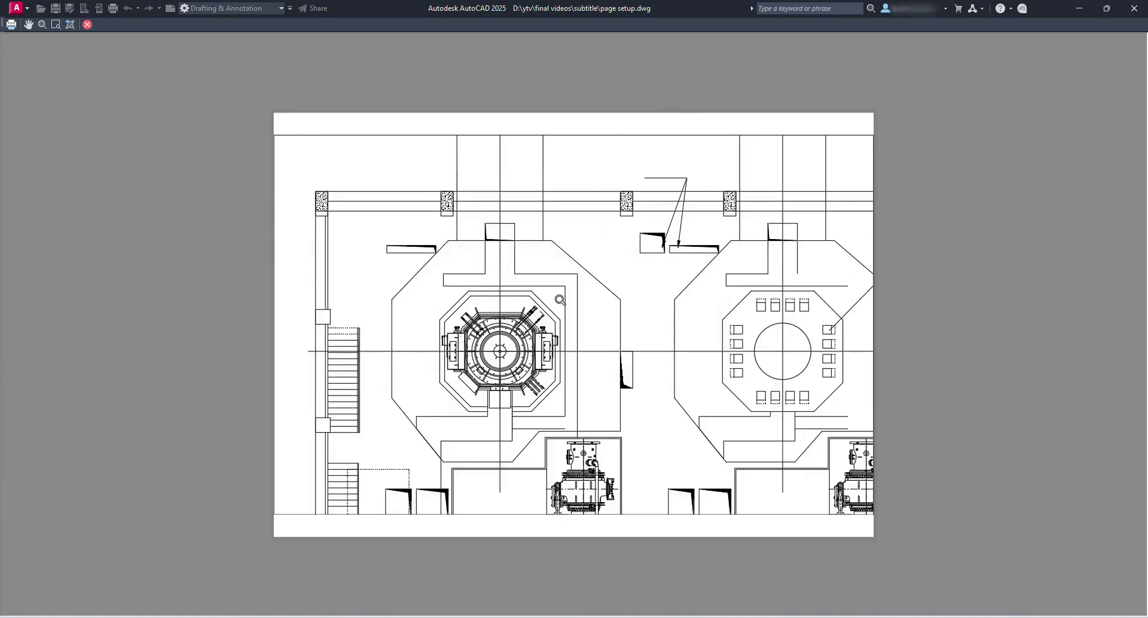
key("Escape")
Step: Turn off Fit to paper and Center the plot, set the plot area to Layout and preview the sheet
left_click(508, 389)
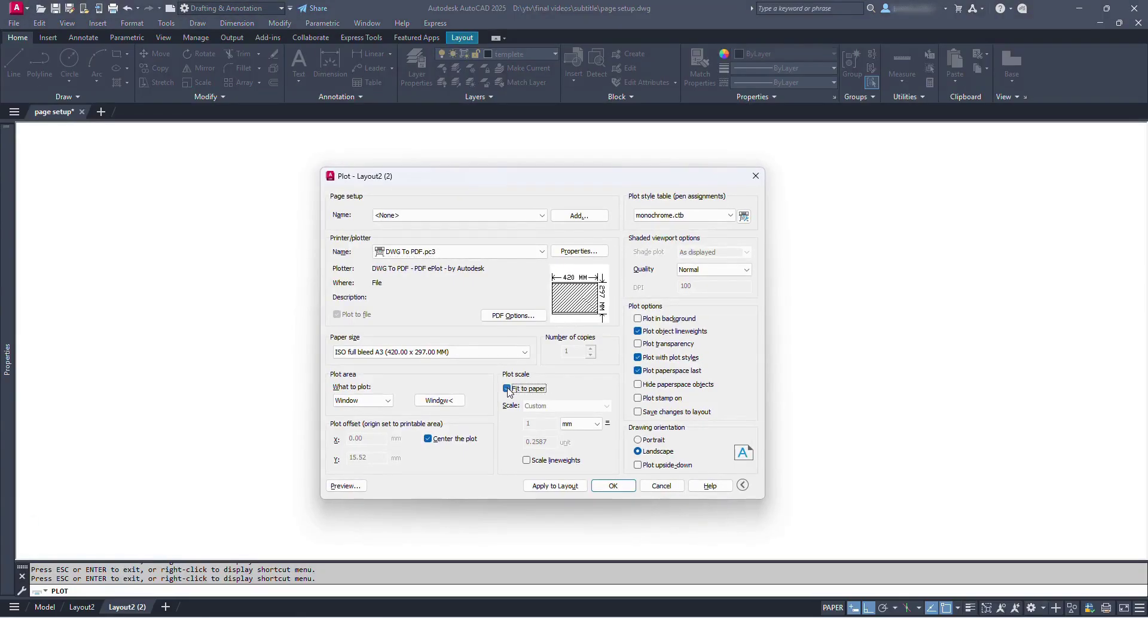
left_click(428, 439)
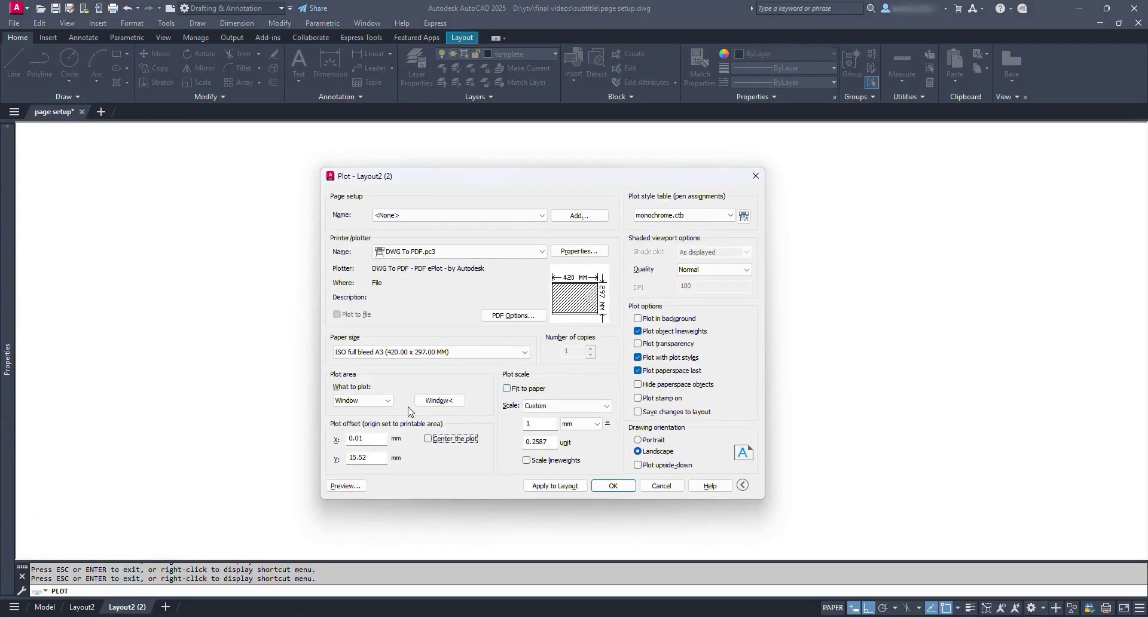
left_click(388, 402)
left_click(370, 433)
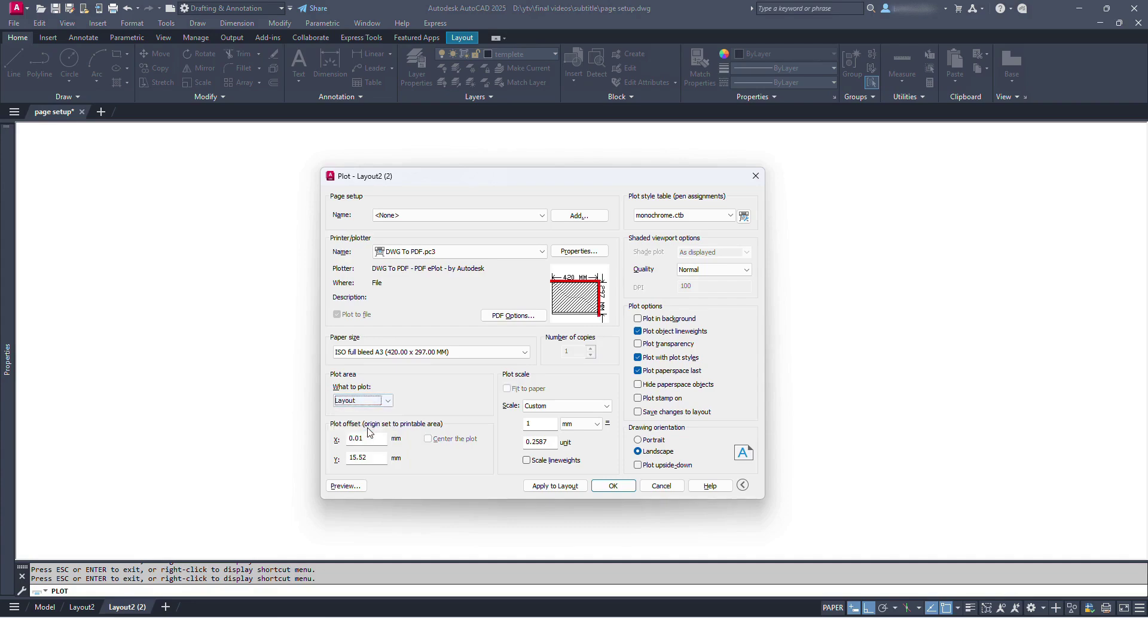
left_click(362, 490)
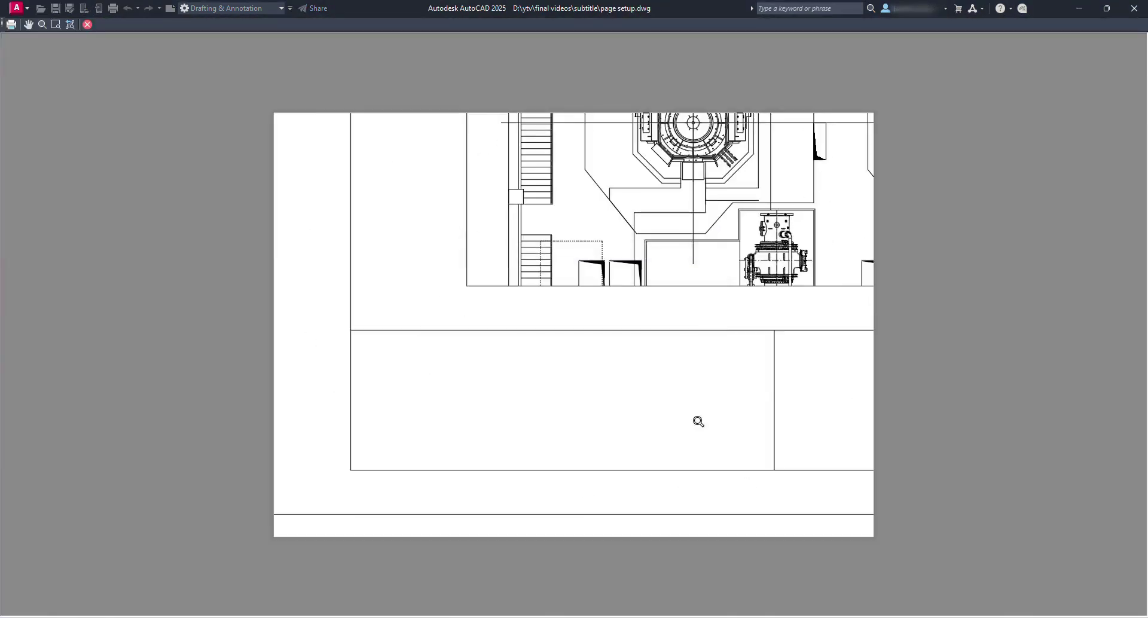
key("Escape")
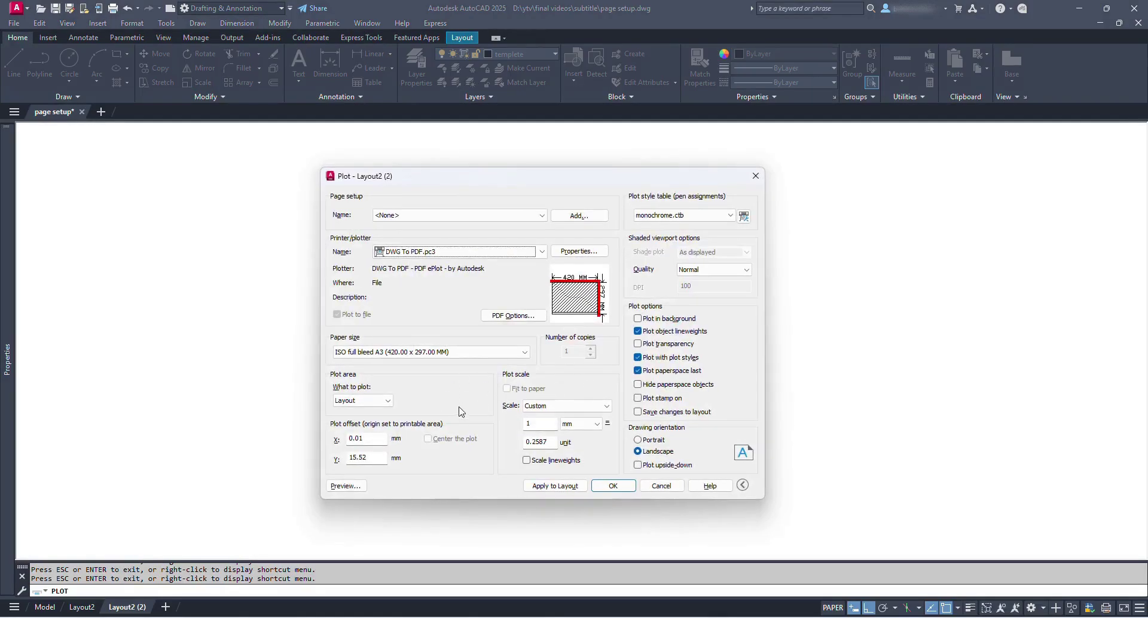
Step: Set the plot offsets X and Y to 0 and the scale to 1:1, preview the full layout and leave plotting
left_click(370, 404)
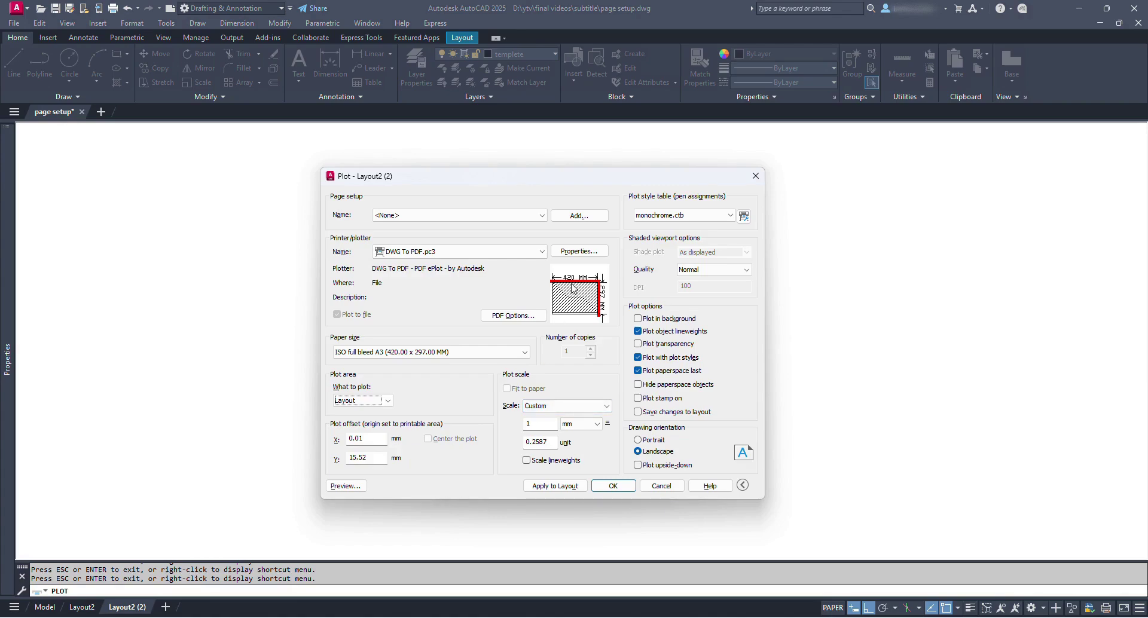
left_click_drag(383, 440, 339, 446)
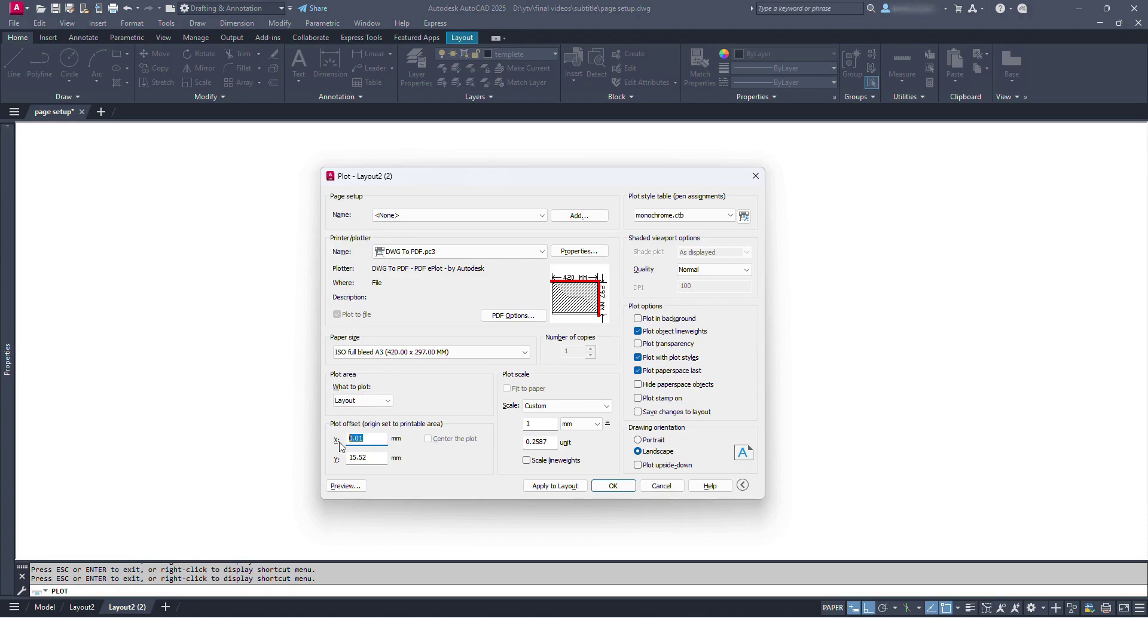
double_click(375, 462)
type("0")
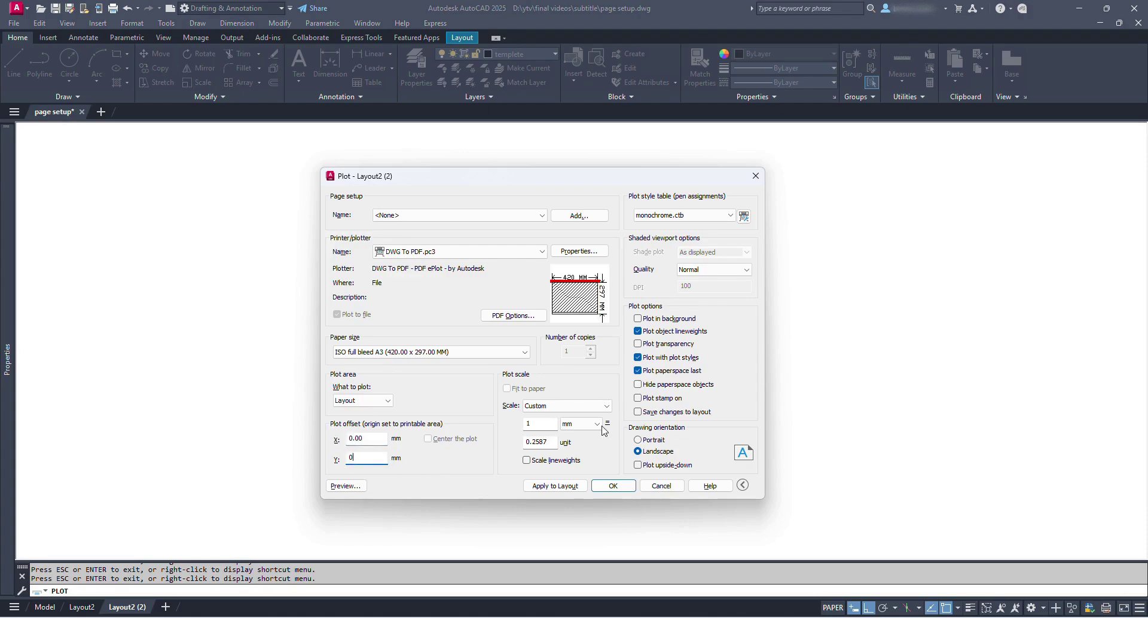
left_click(587, 405)
left_click(530, 433)
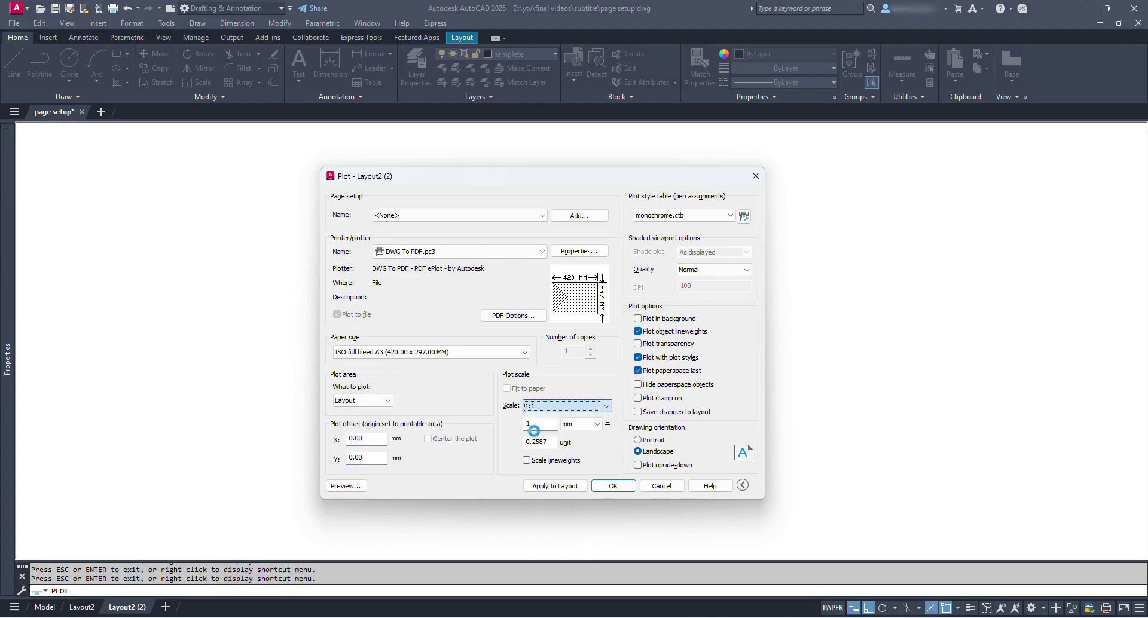
left_click(347, 486)
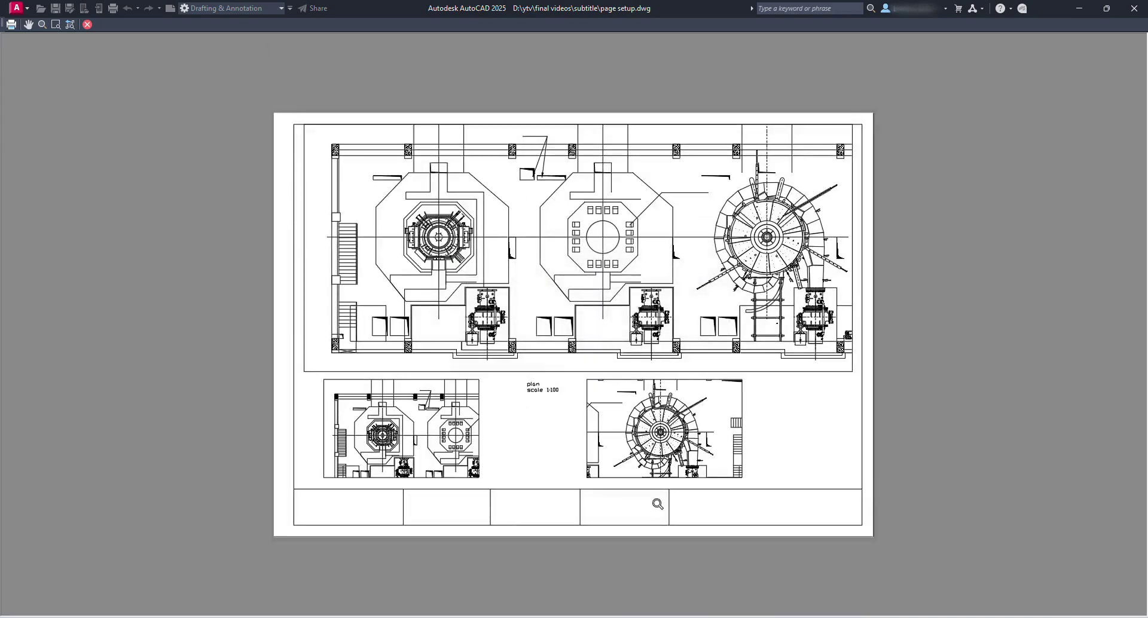
key("Escape")
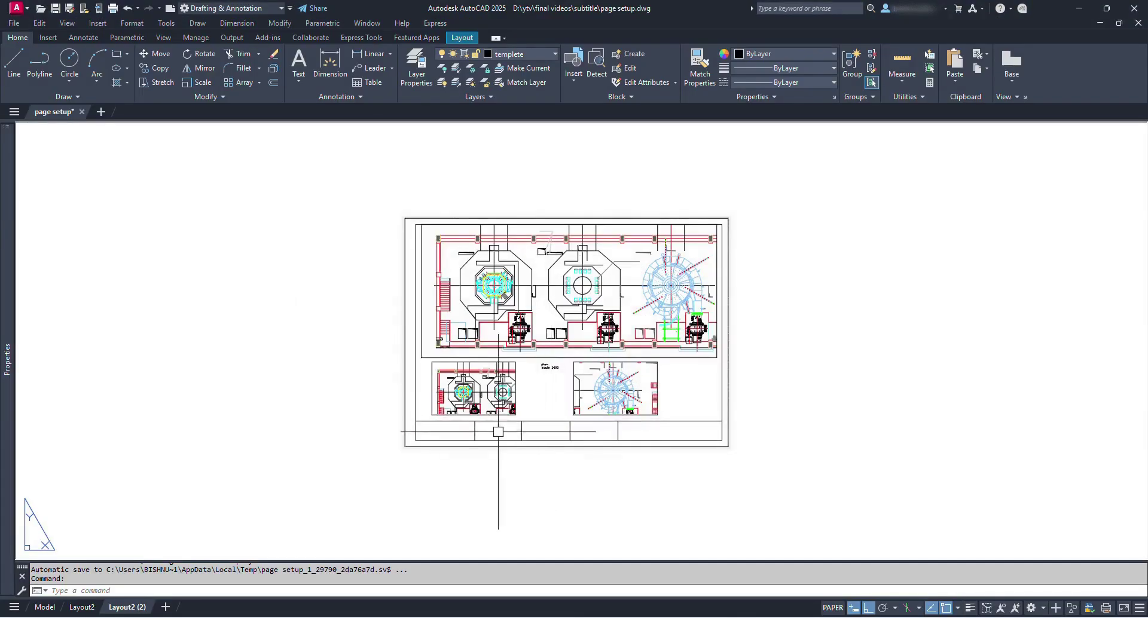
Step: Check the properties of the small viewport showing the two octagonal plans, then deselect it
left_click(517, 395)
mouse_move(8, 401)
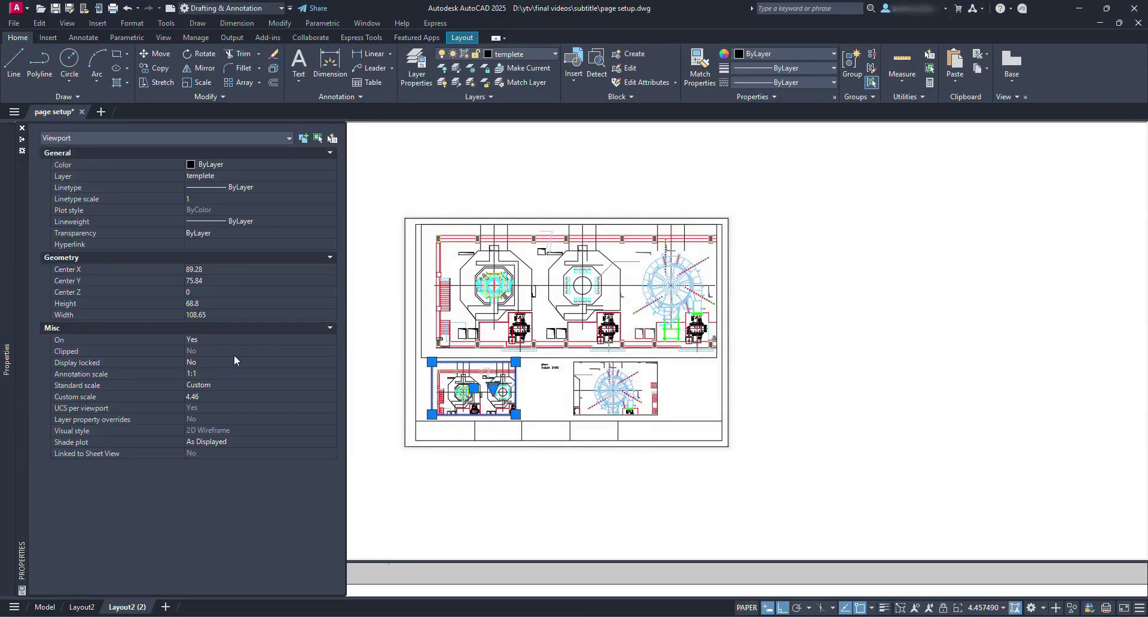
key("Escape")
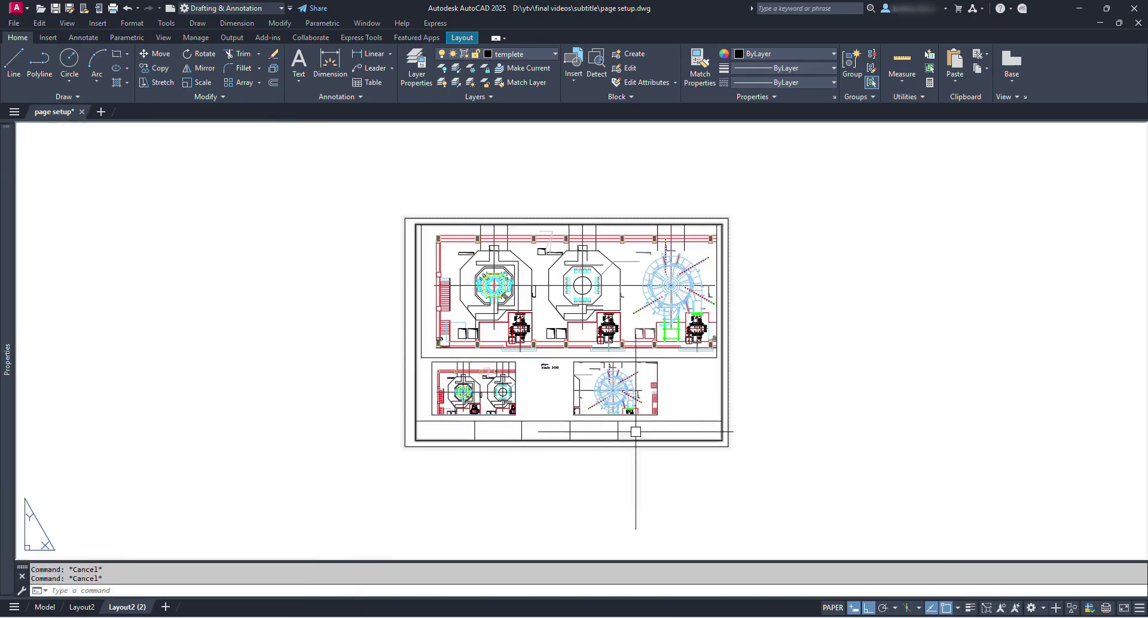
Step: Copy the whole sheet with its viewports, title block and text horizontally to the empty area beside the original
left_click(846, 512)
left_click(392, 172)
type("co")
key("Return")
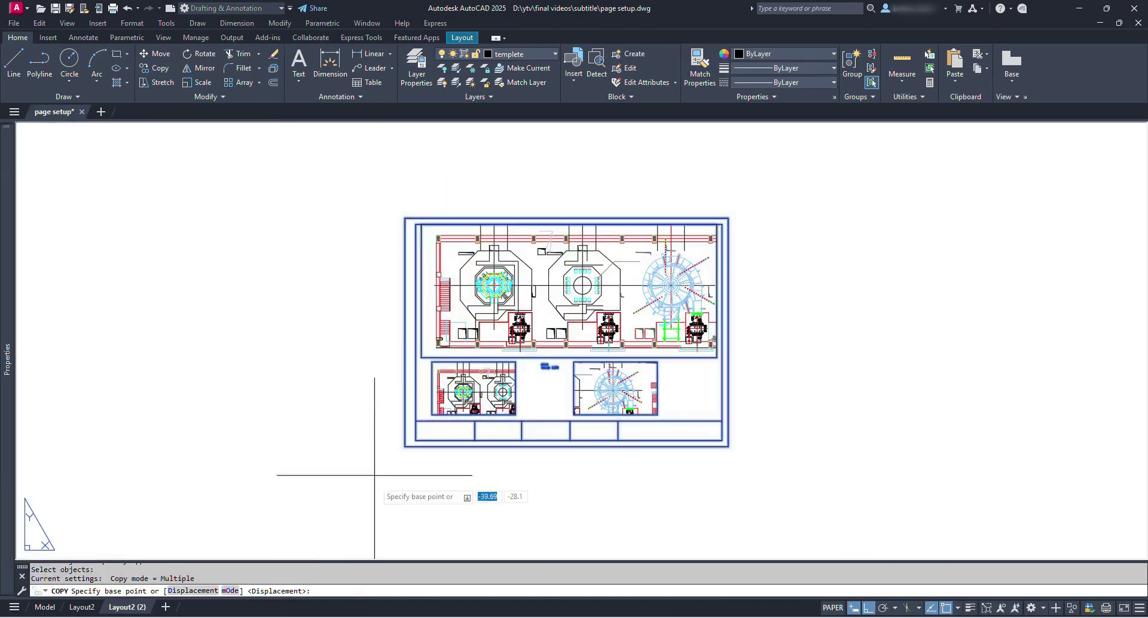
left_click(374, 486)
left_click(785, 486)
key("Return")
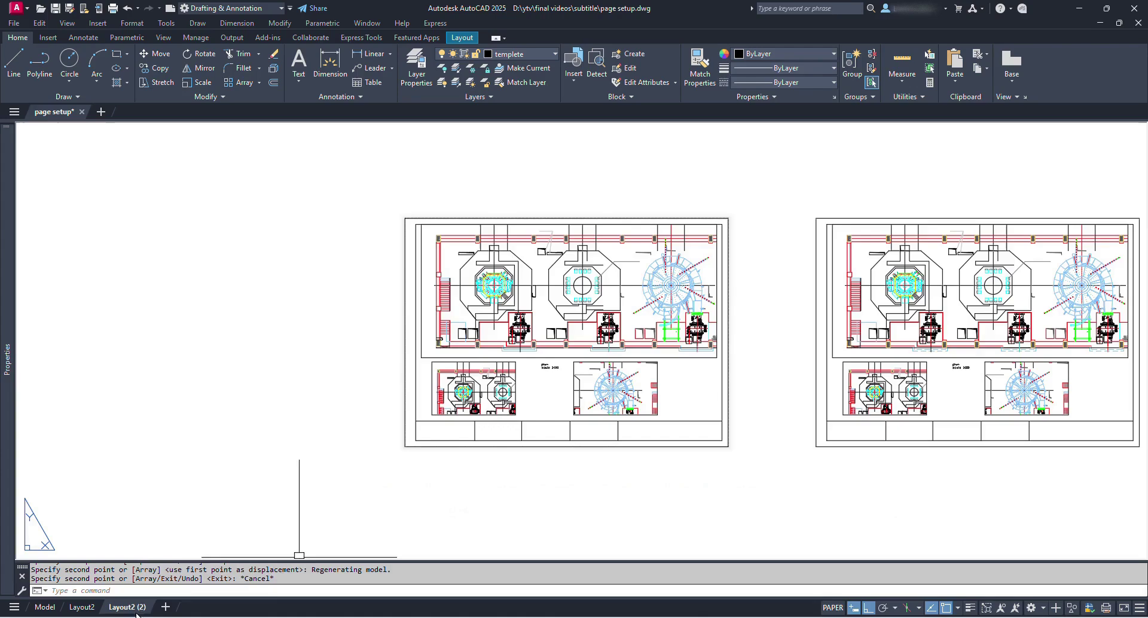
Step: Create a copy of Layout2 (2) at the end of the layouts and open the copy
right_click(137, 608)
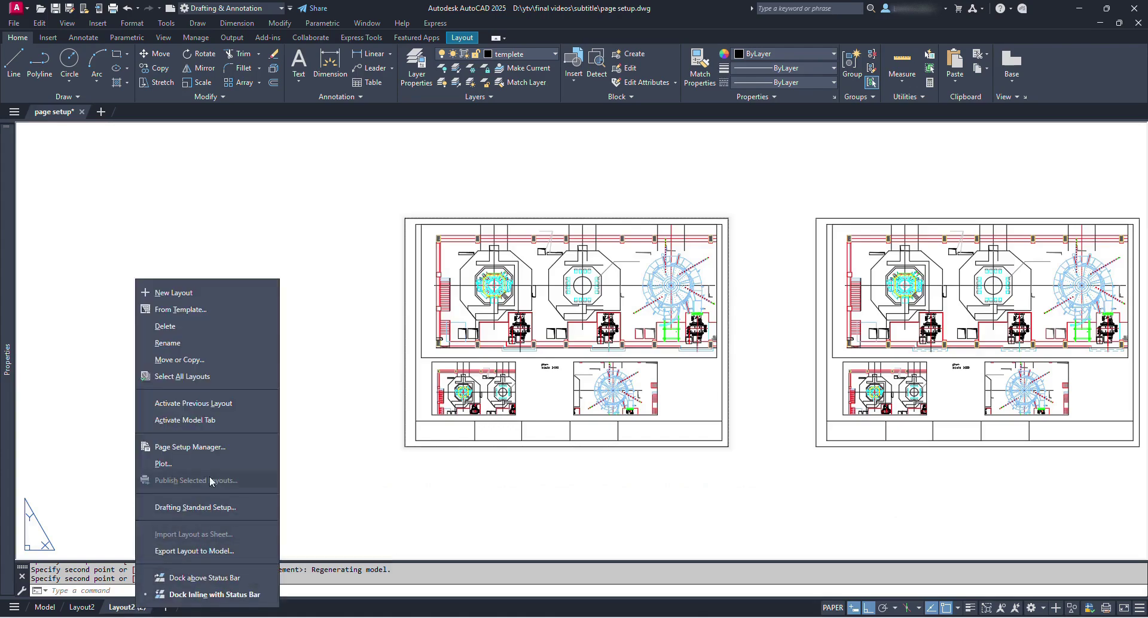
left_click(183, 376)
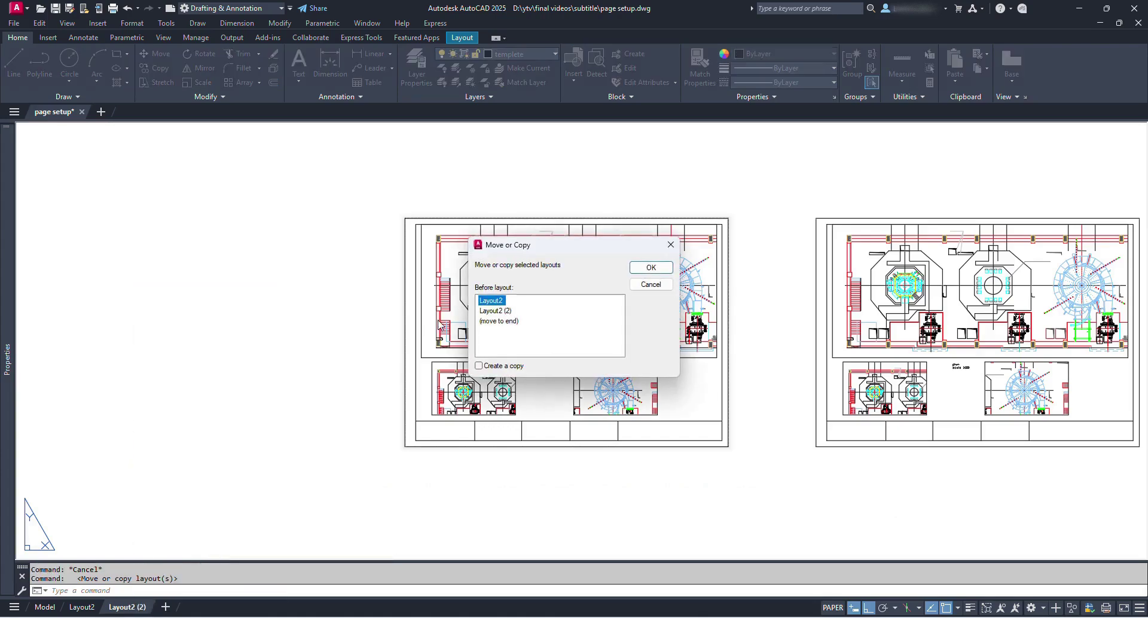
left_click(495, 323)
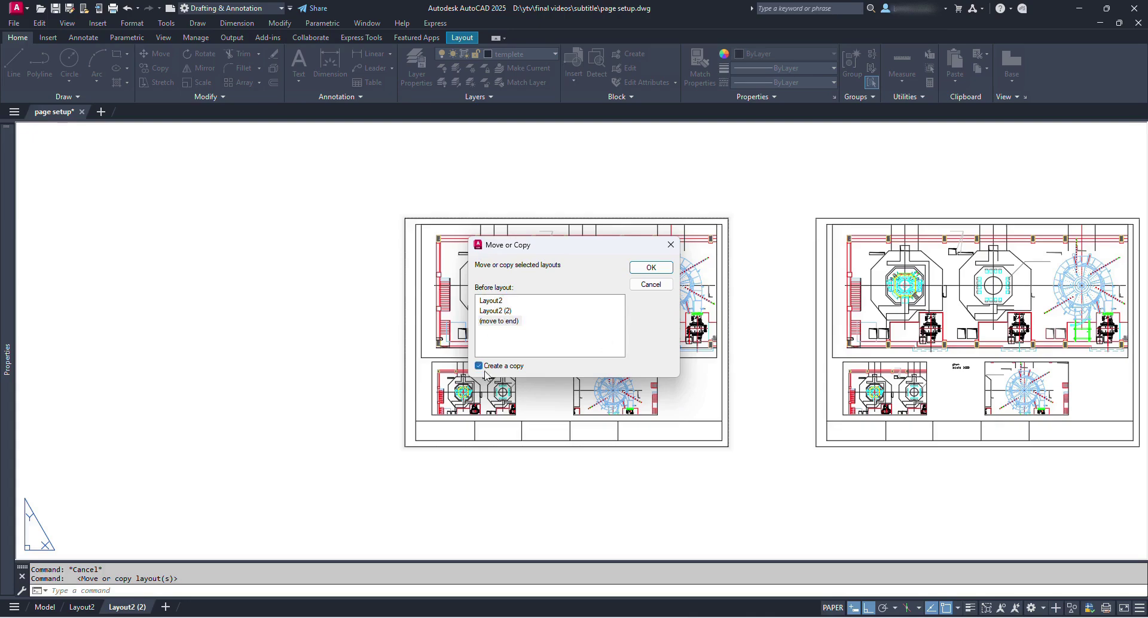
left_click(653, 268)
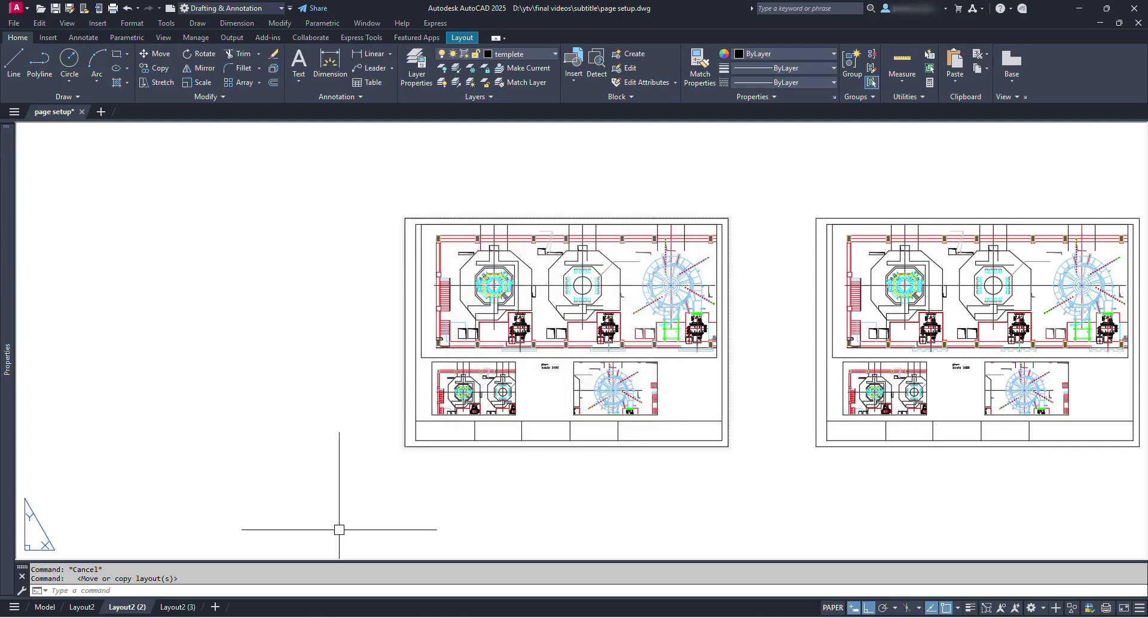
left_click(177, 608)
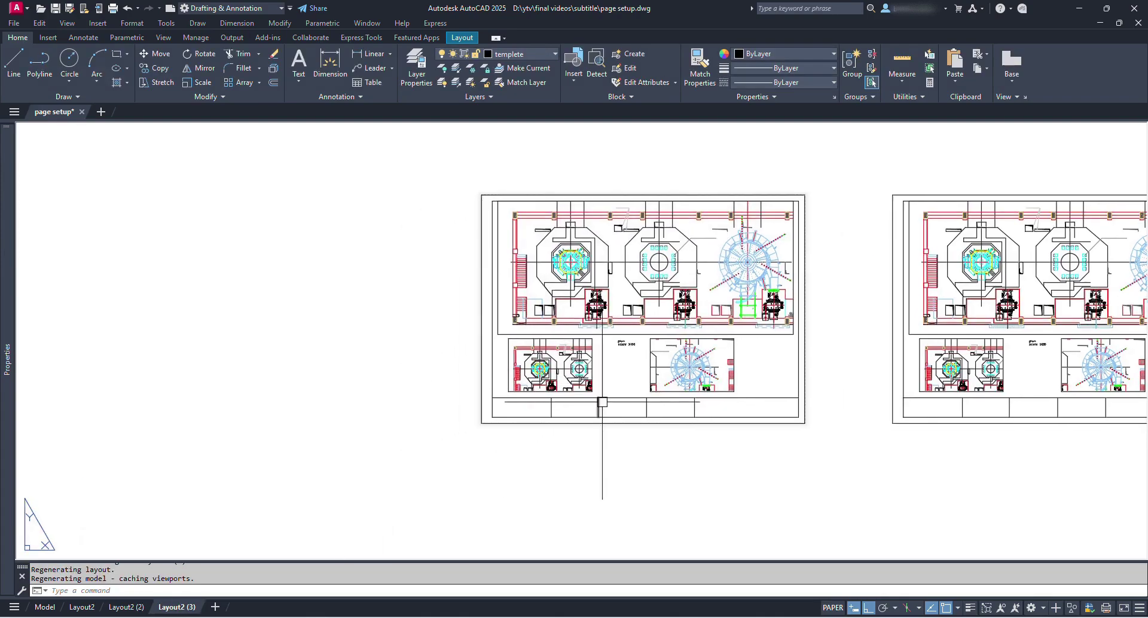
Step: Examine the On and Display locked options of the small viewport with the two octagonal plans, then deselect it
left_click(593, 384)
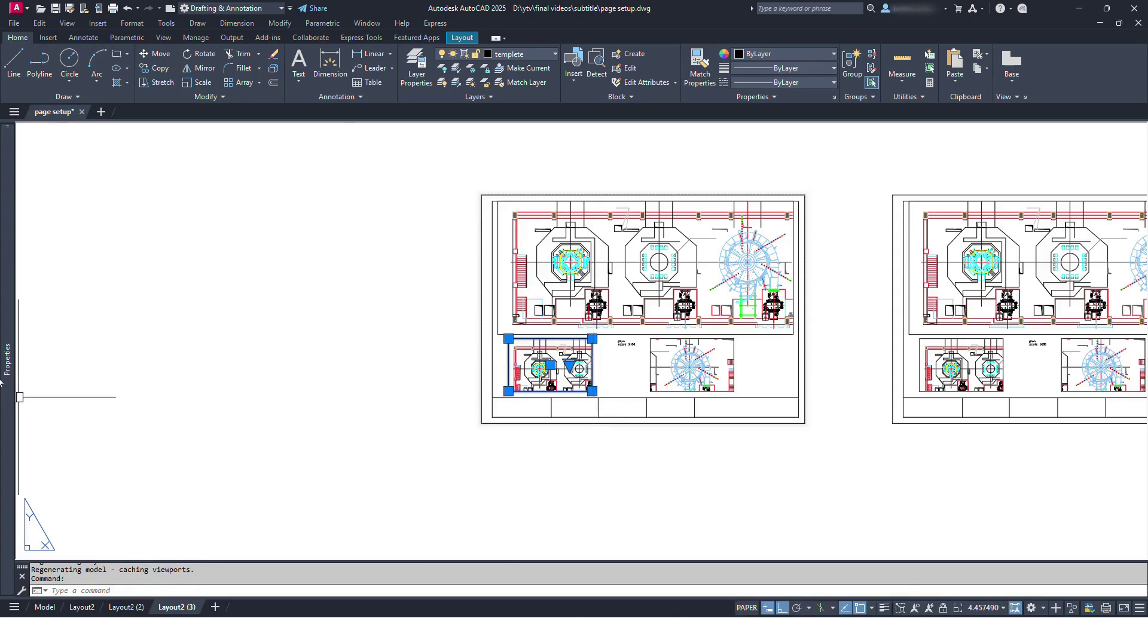
mouse_move(9, 377)
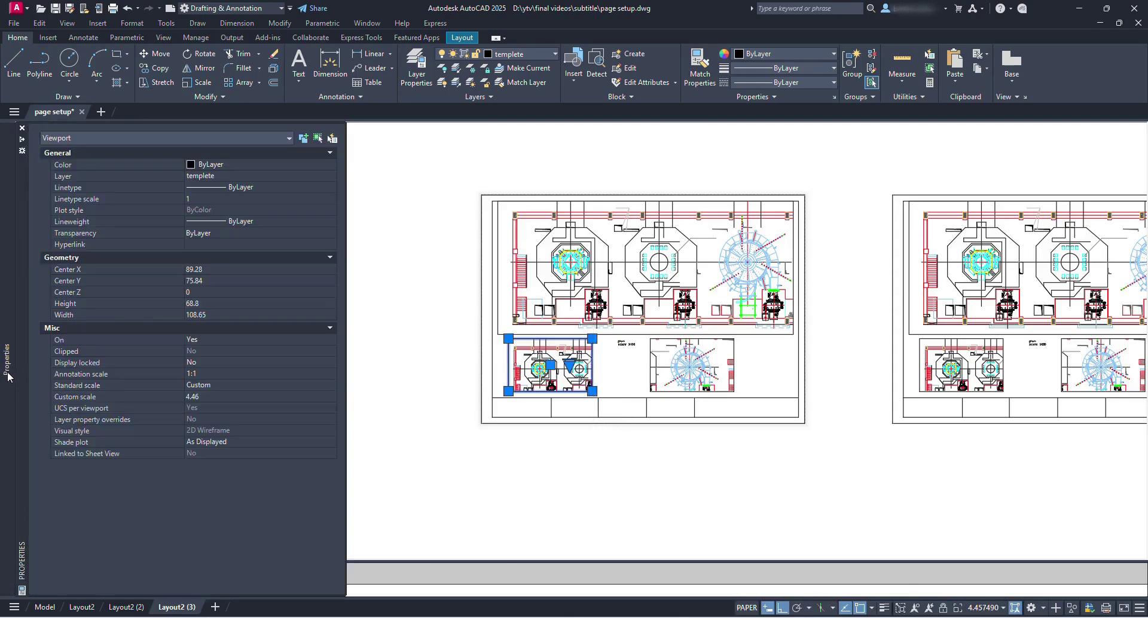
left_click(226, 339)
left_click(227, 339)
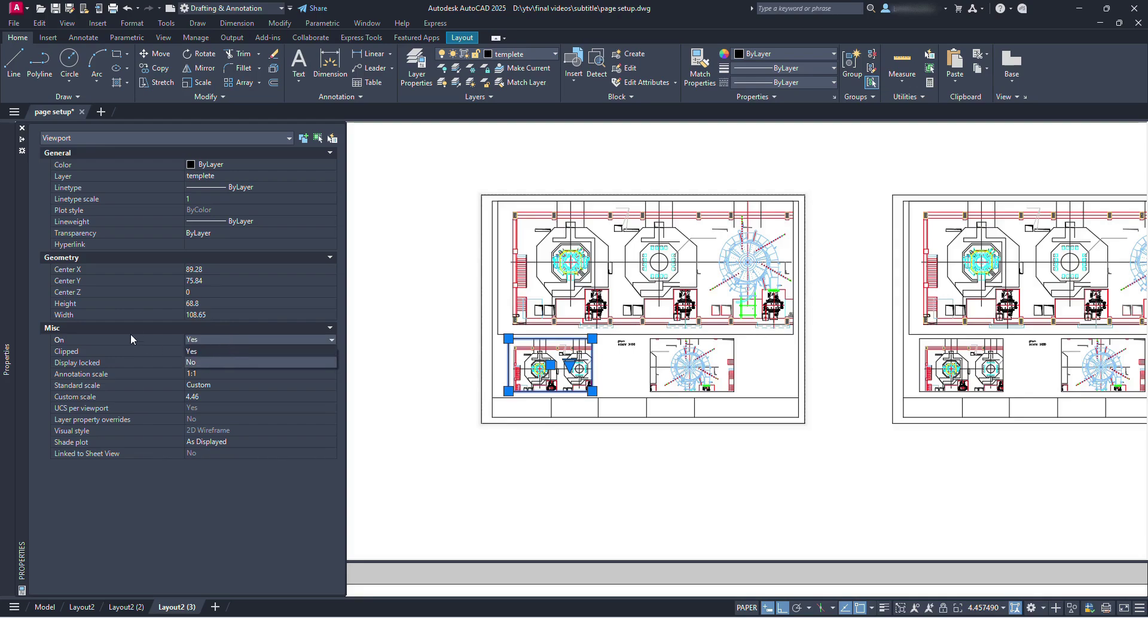
left_click(226, 351)
left_click(230, 361)
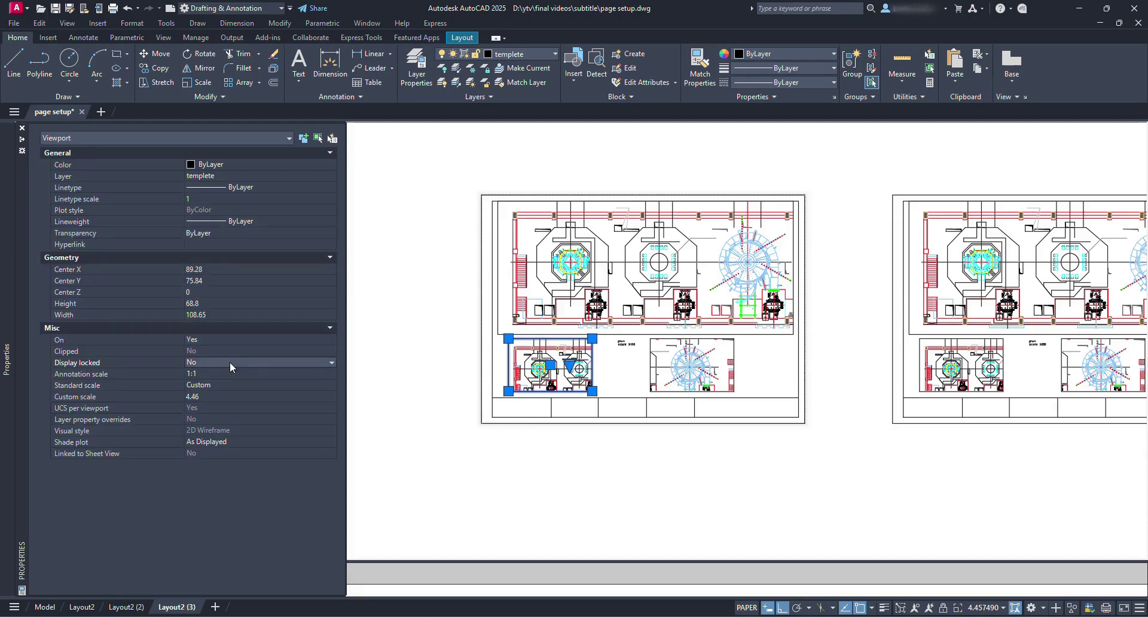
left_click(230, 362)
left_click(221, 383)
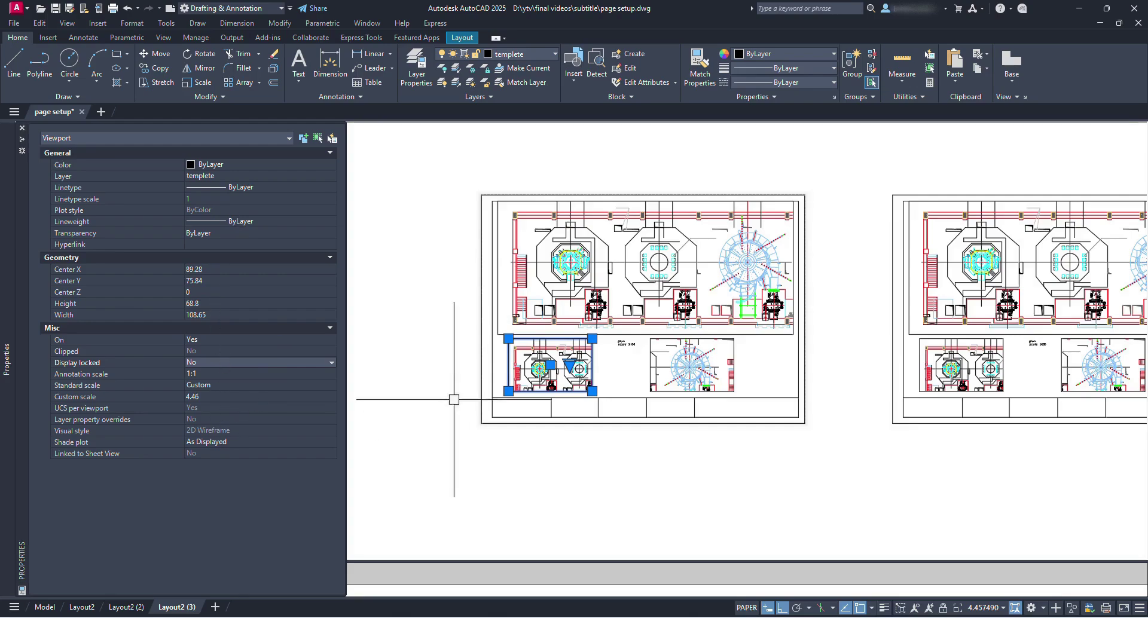
key("ctrl+1")
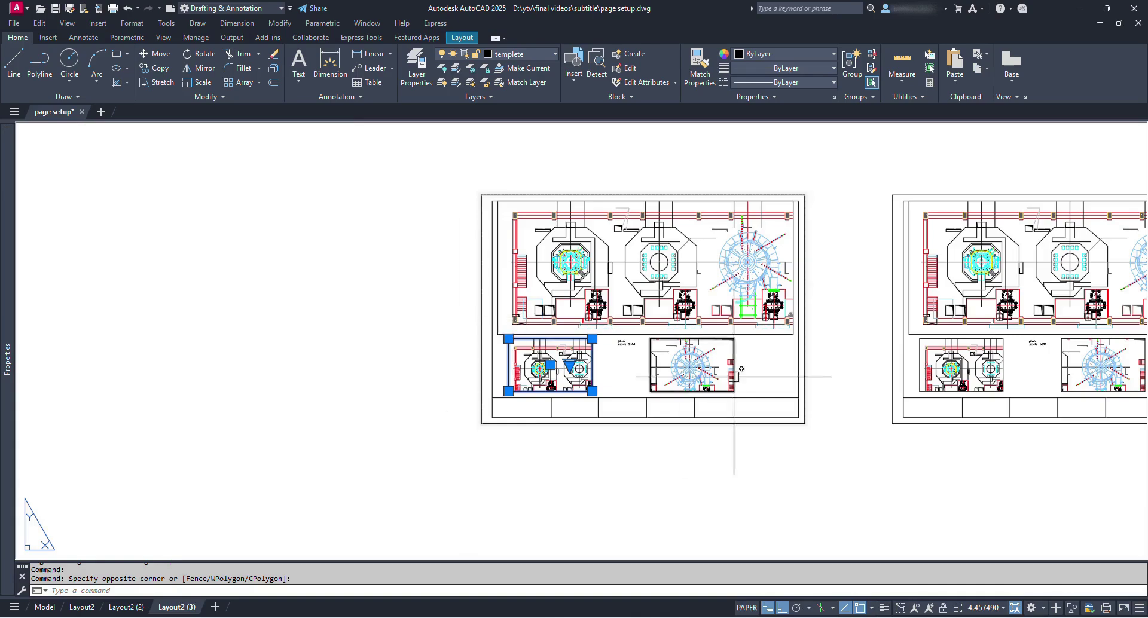
middle_click_drag(733, 379, 550, 380)
key("Escape")
key("Escape")
Step: Erase the duplicate sheet beside the original, including all its viewports, title block and text
middle_click_drag(684, 351, 606, 365)
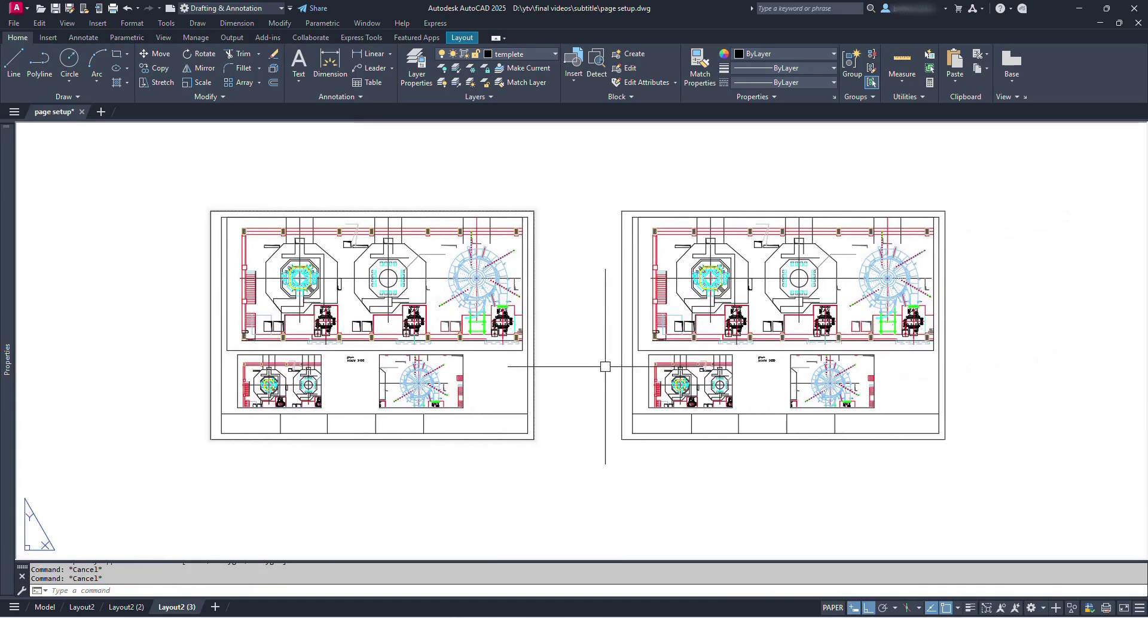
type("e")
key("Return")
left_click(1040, 502)
left_click(626, 183)
key("Return")
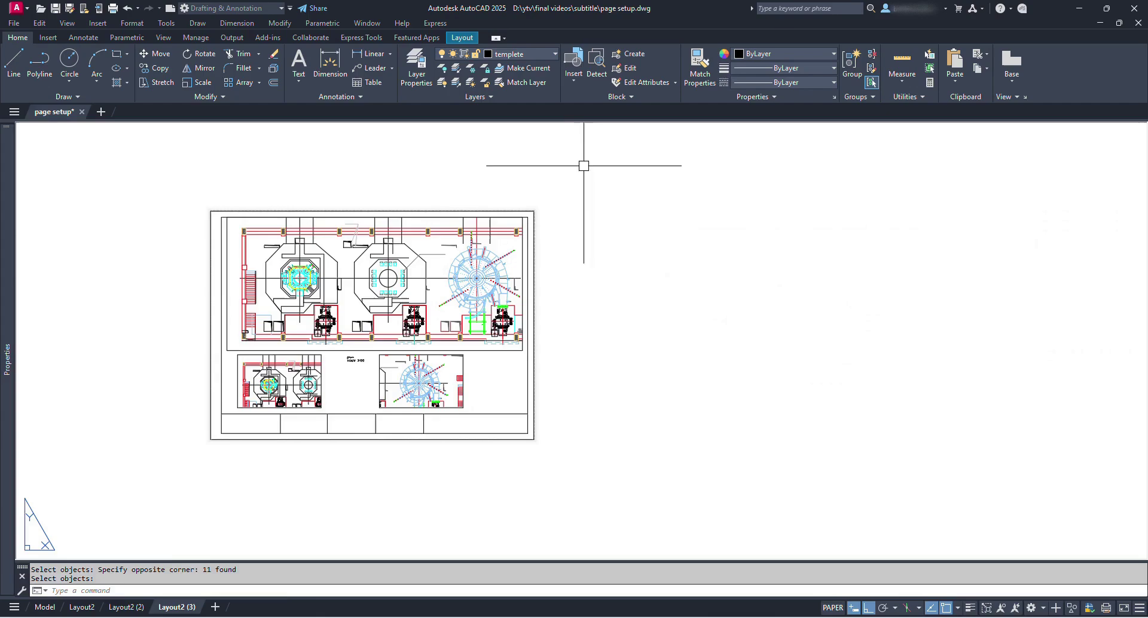
type("z")
key("Return")
left_click(192, 197)
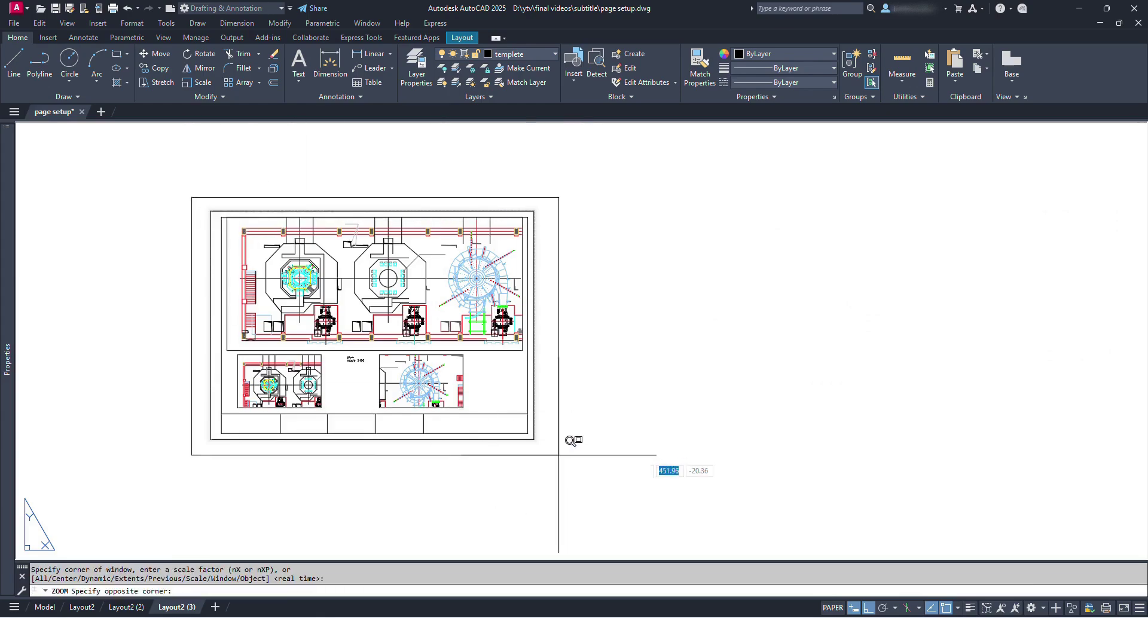
left_click(554, 430)
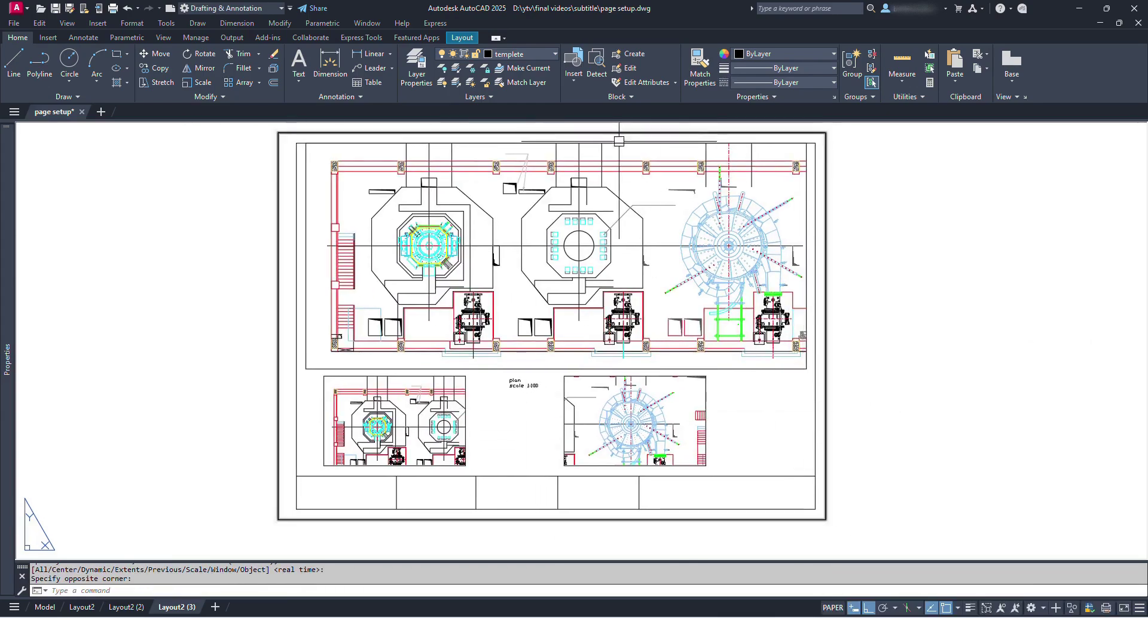